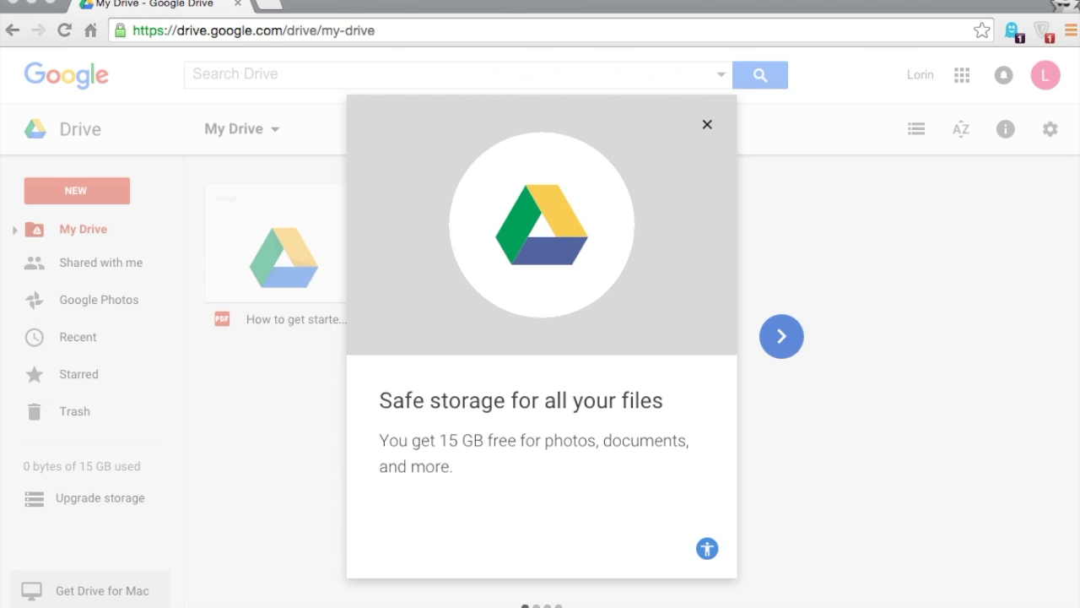
Load google from the address bar, reach Drive through the Google apps grid, and close the welcome tour
click(309, 32)
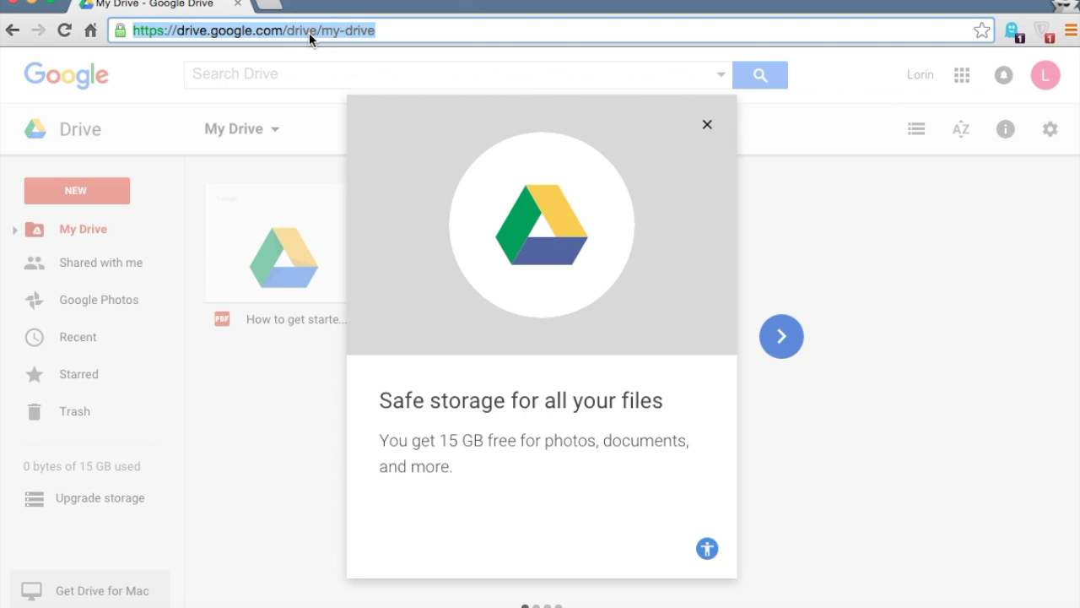
text(g)
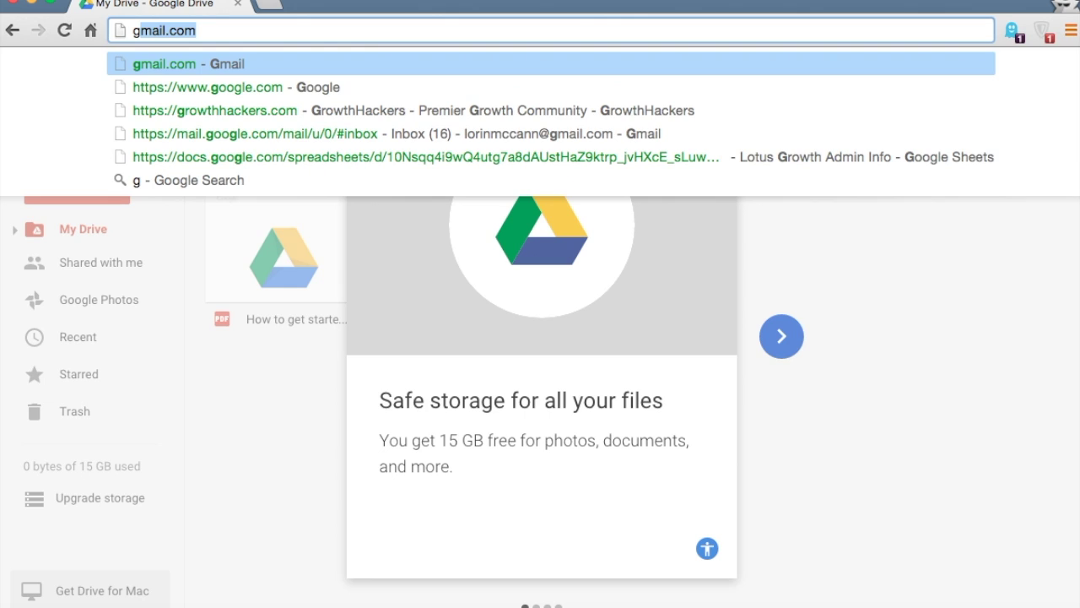
text(oogle)
key(Return)
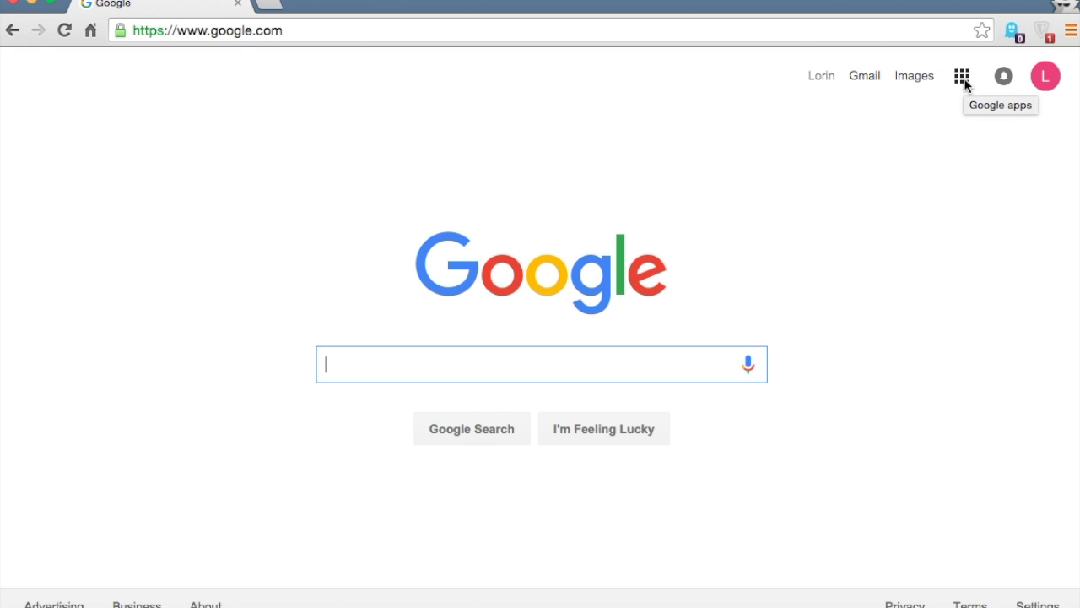
click(964, 80)
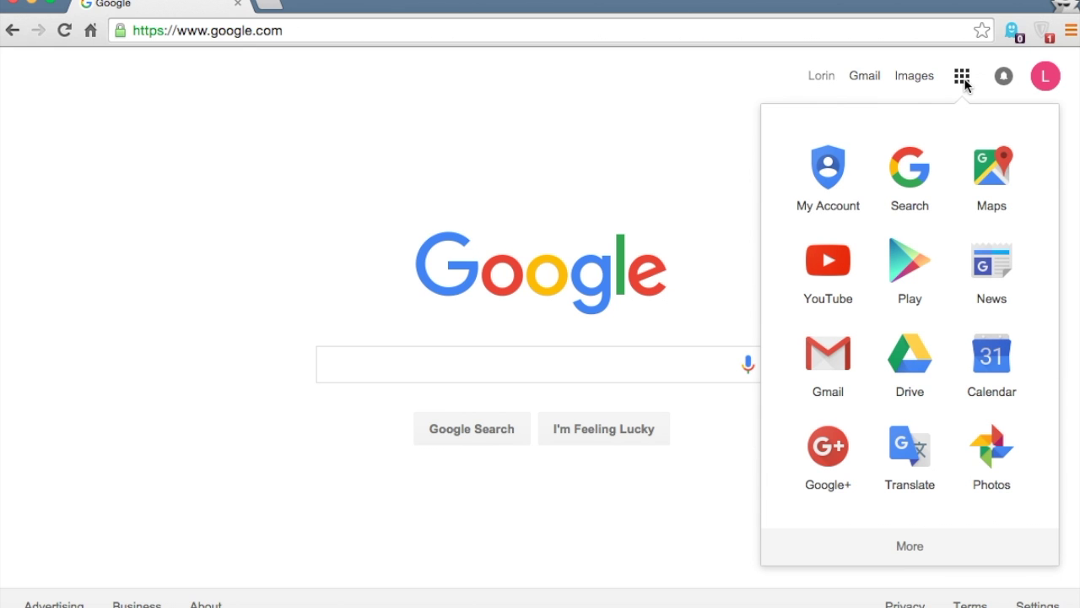
click(905, 365)
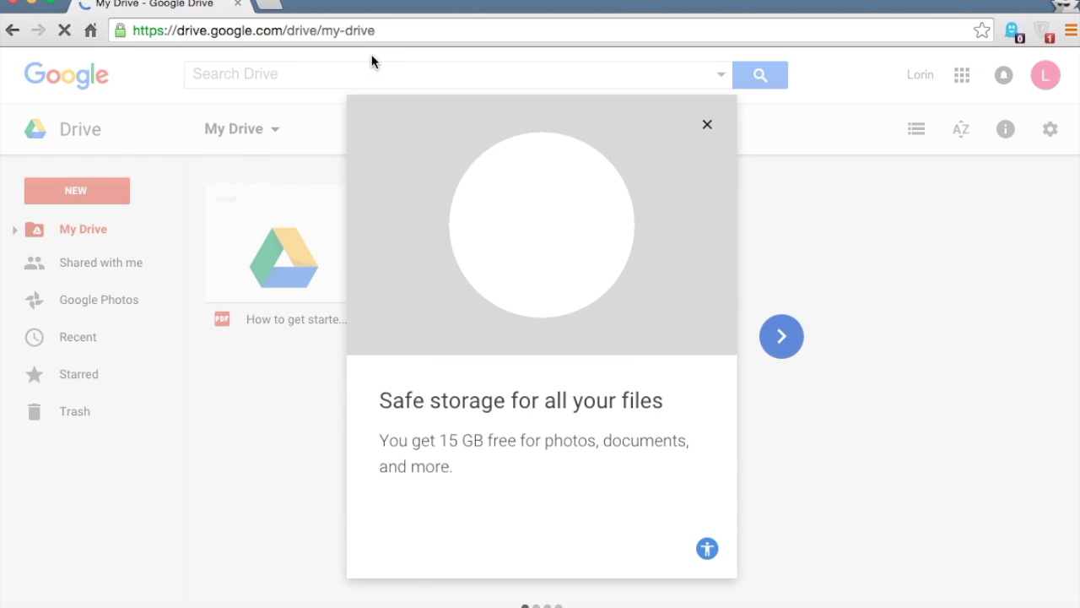
click(707, 125)
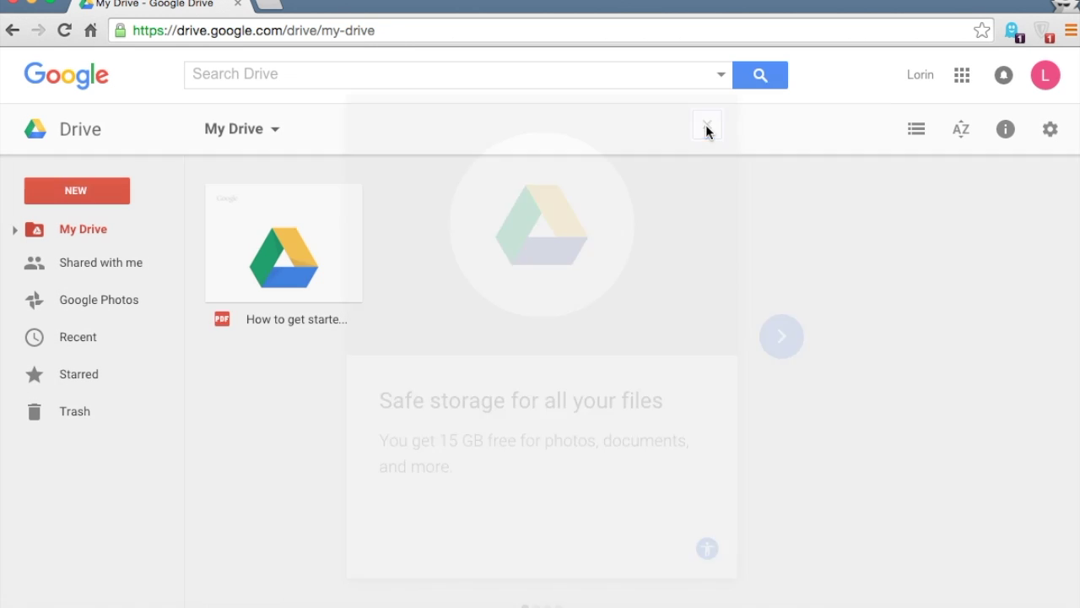
Preview the 'How to get started with Drive' PDF from My Drive
click(437, 31)
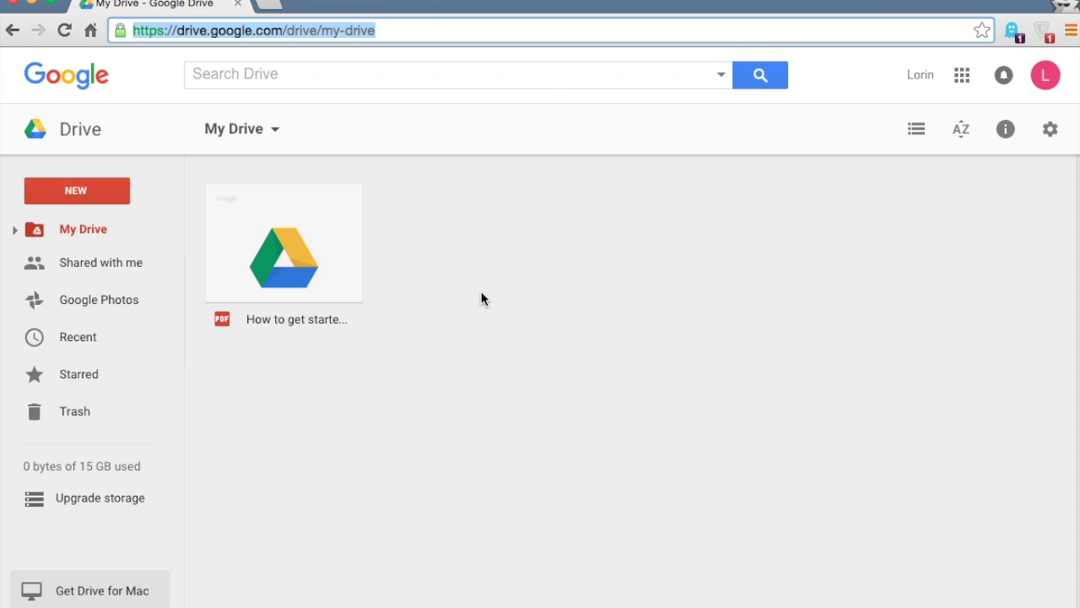
double_click(290, 276)
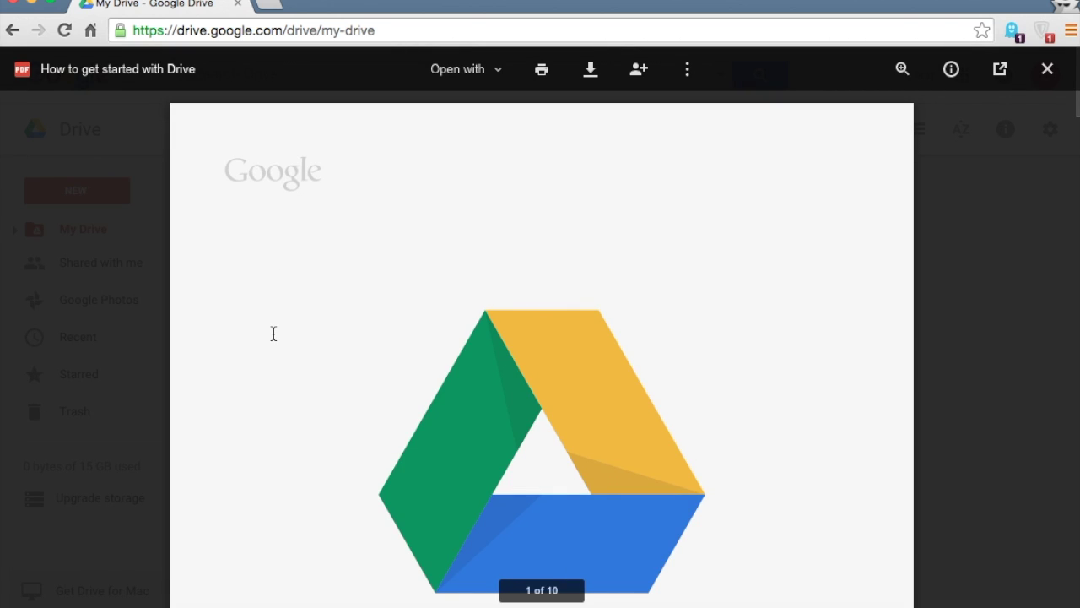
scroll(274, 334, down, 10)
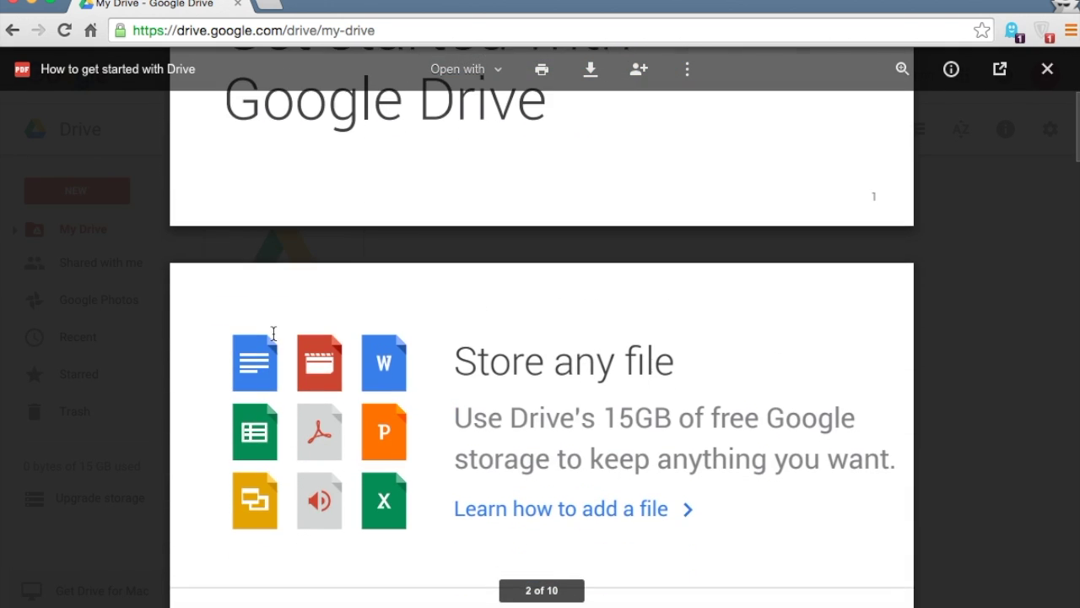
scroll(274, 334, down, 10)
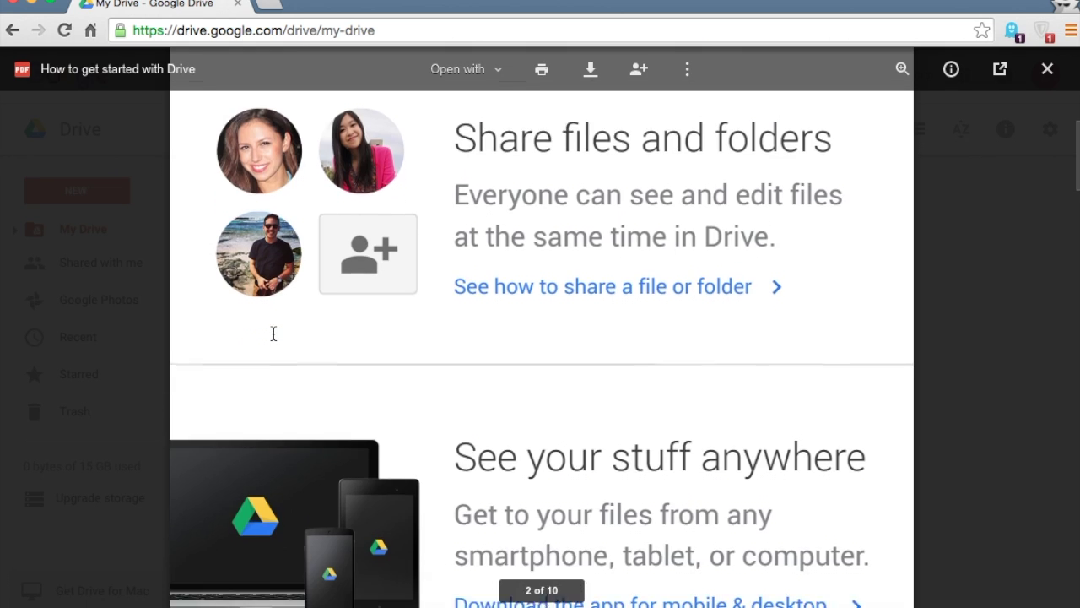
scroll(273, 334, down, 10)
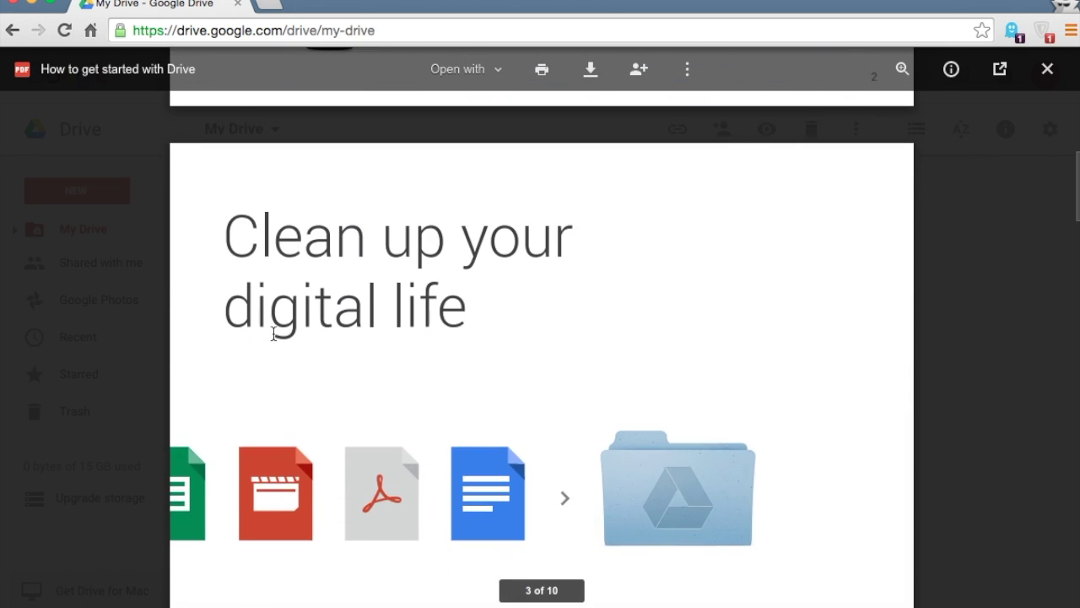
scroll(274, 333, down, 10)
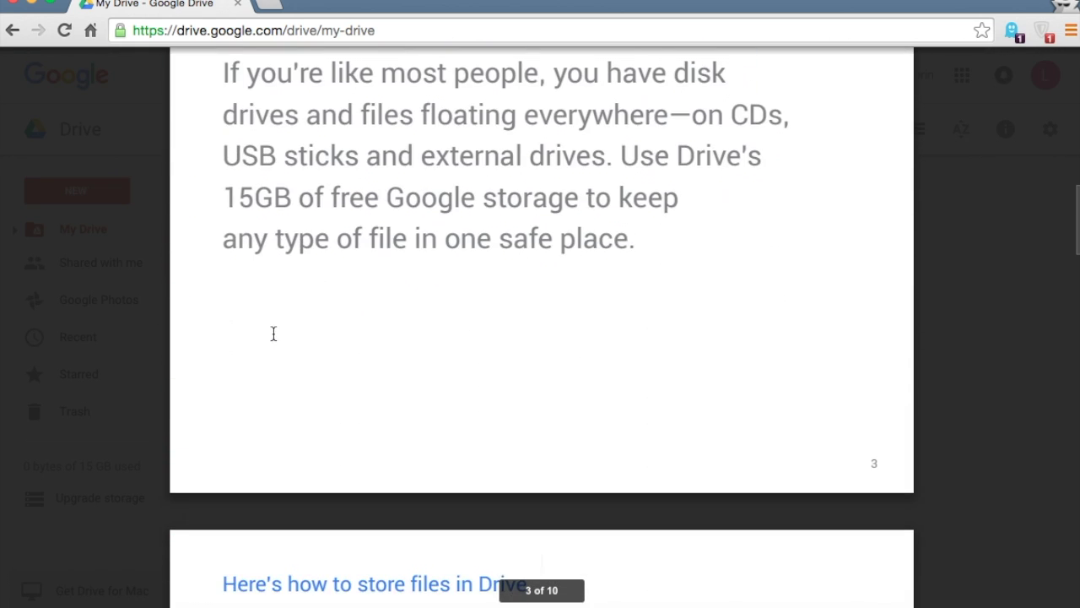
scroll(274, 334, down, 10)
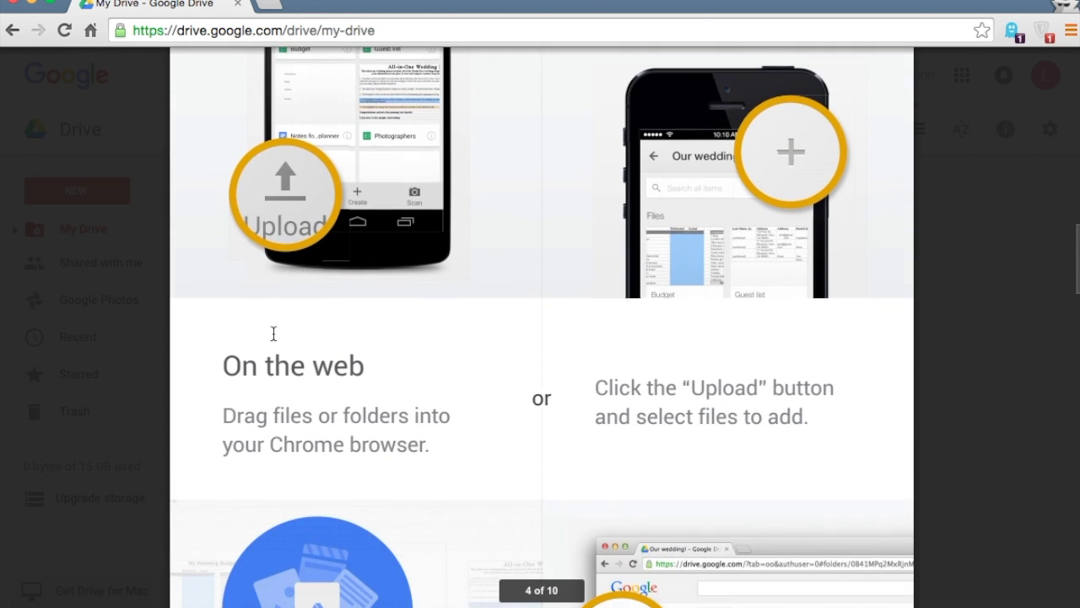
scroll(274, 333, down, 10)
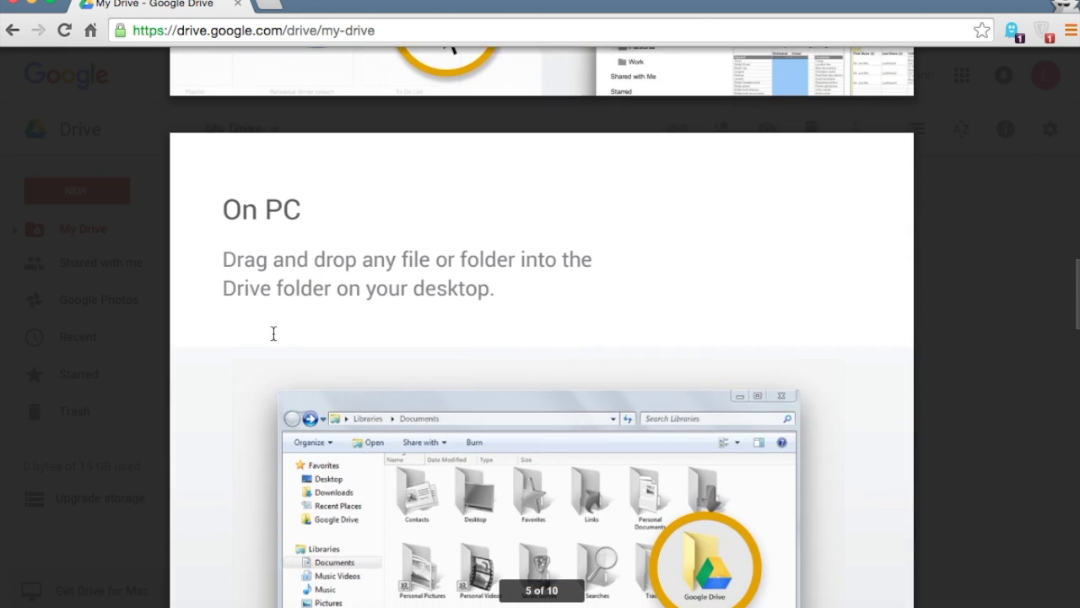
scroll(274, 334, down, 10)
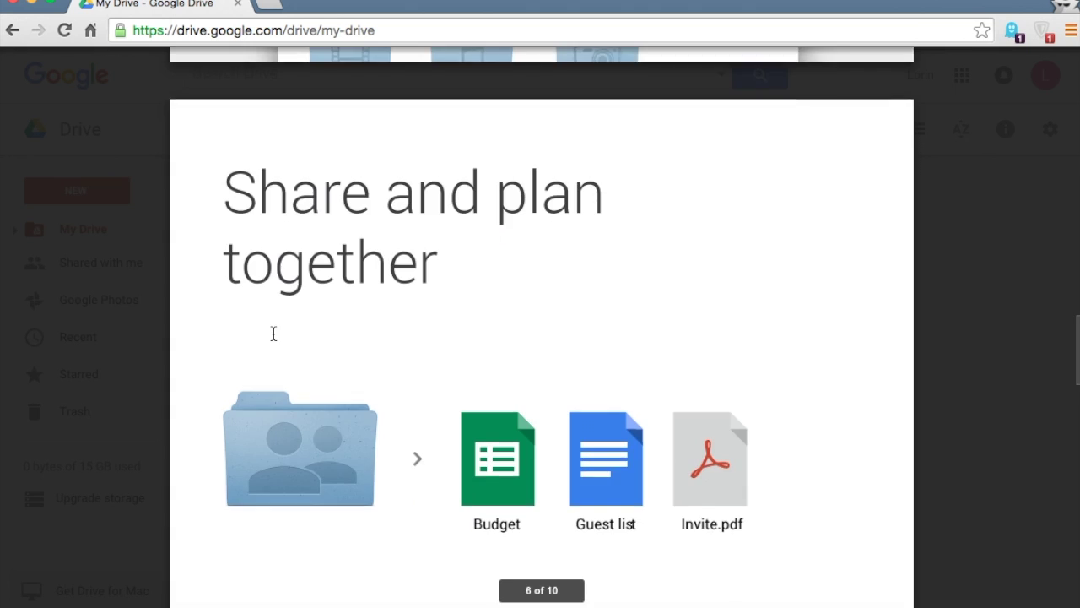
scroll(274, 333, down, 3)
scroll(274, 334, down, 10)
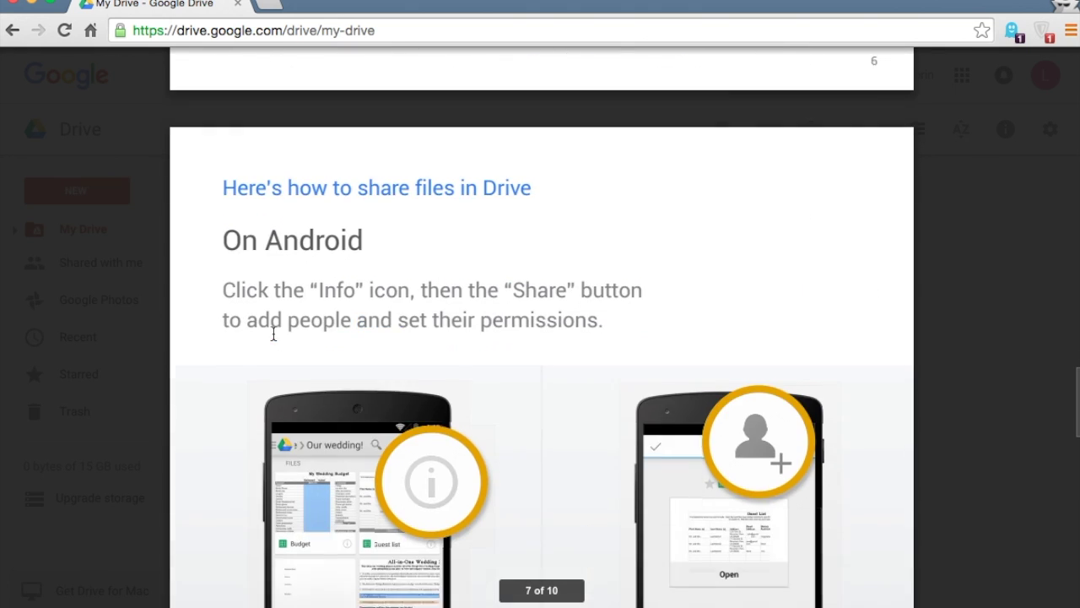
scroll(273, 334, down, 8)
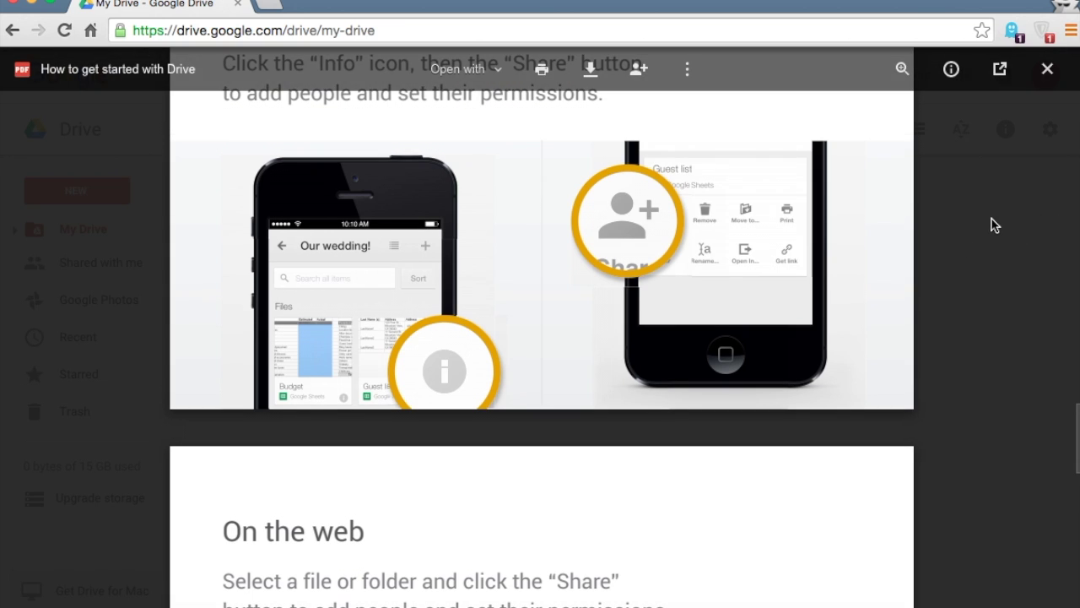
click(1048, 70)
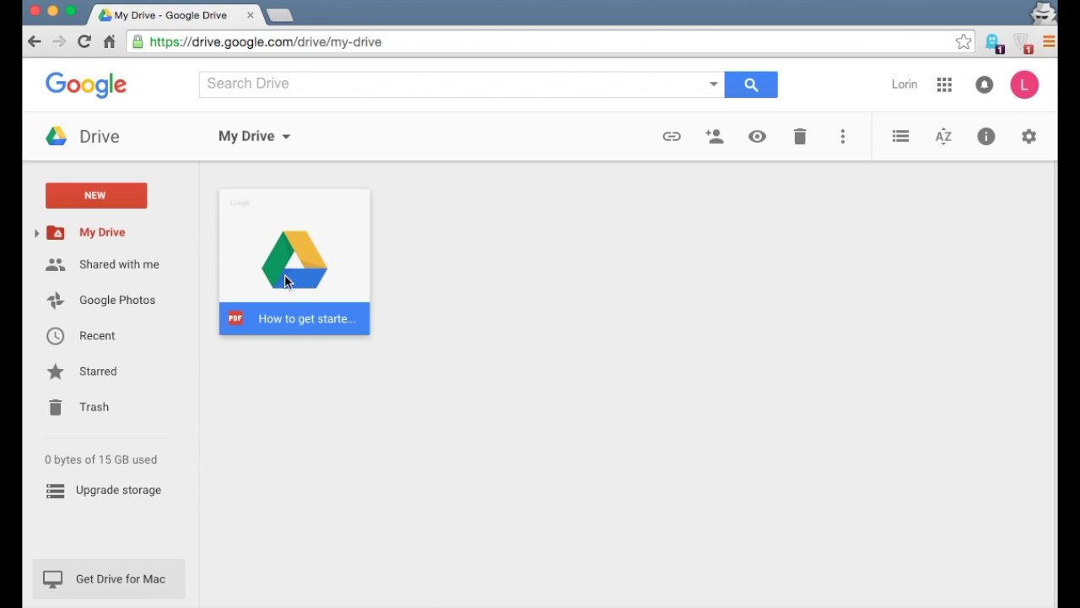
Make a new folder named 'My Stuff' through NEW > Folder
click(122, 201)
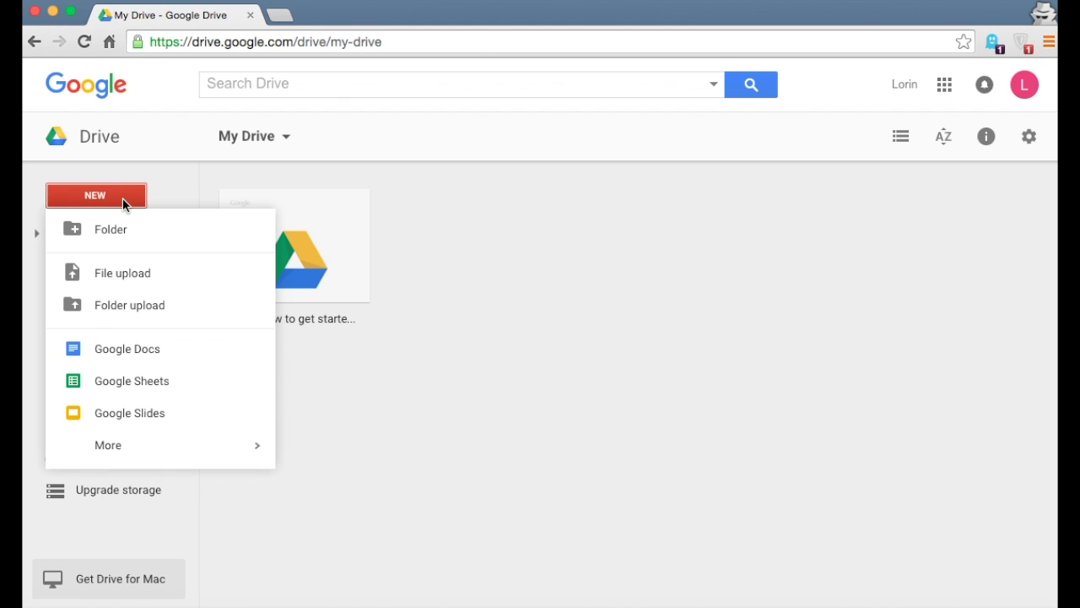
click(127, 230)
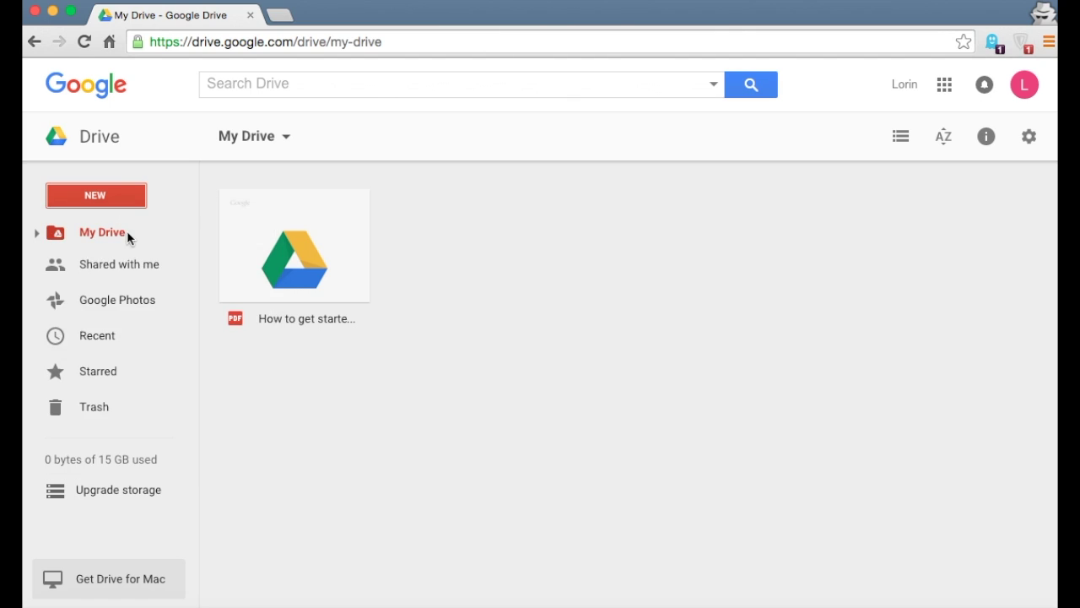
text(My Stuff)
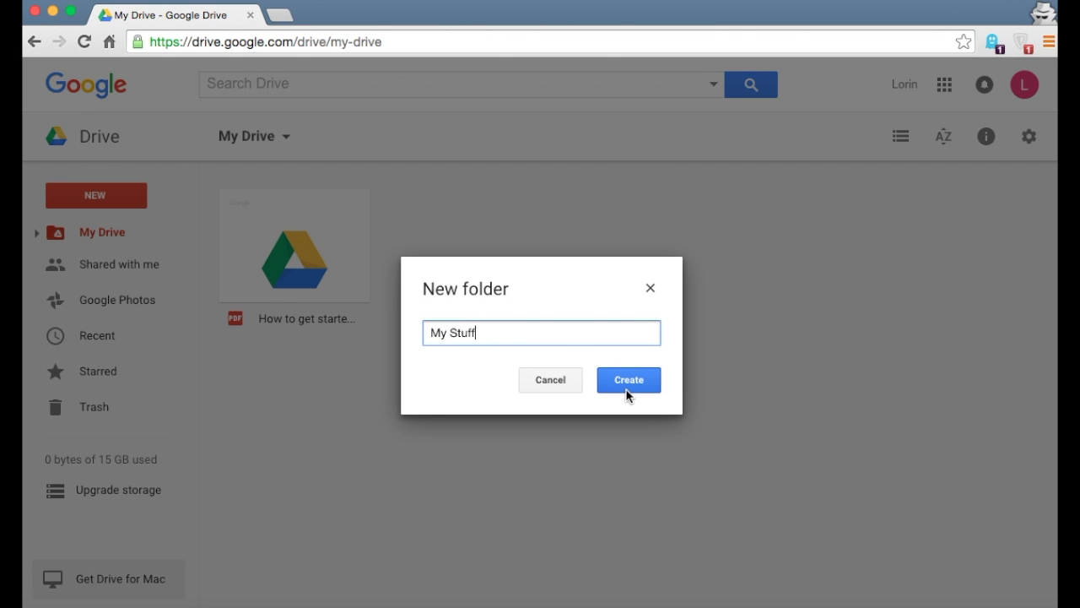
click(628, 386)
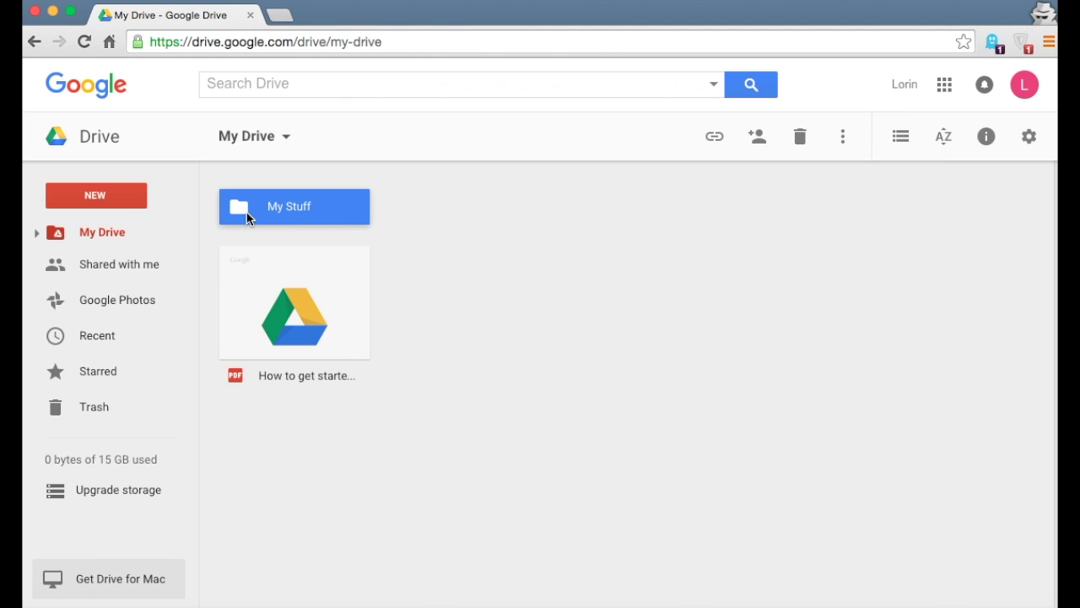
click(403, 233)
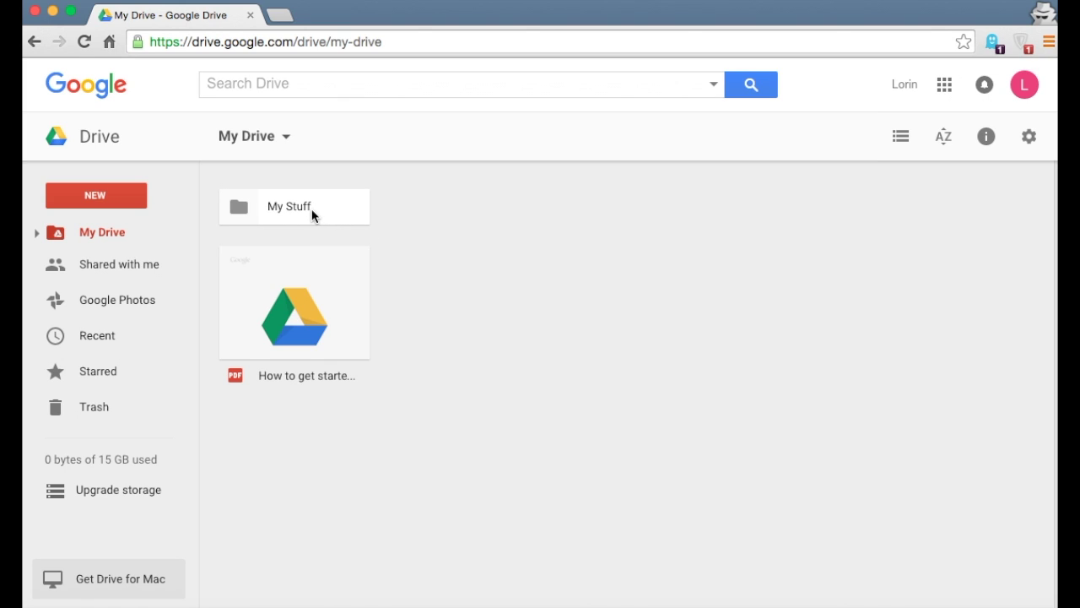
click(121, 197)
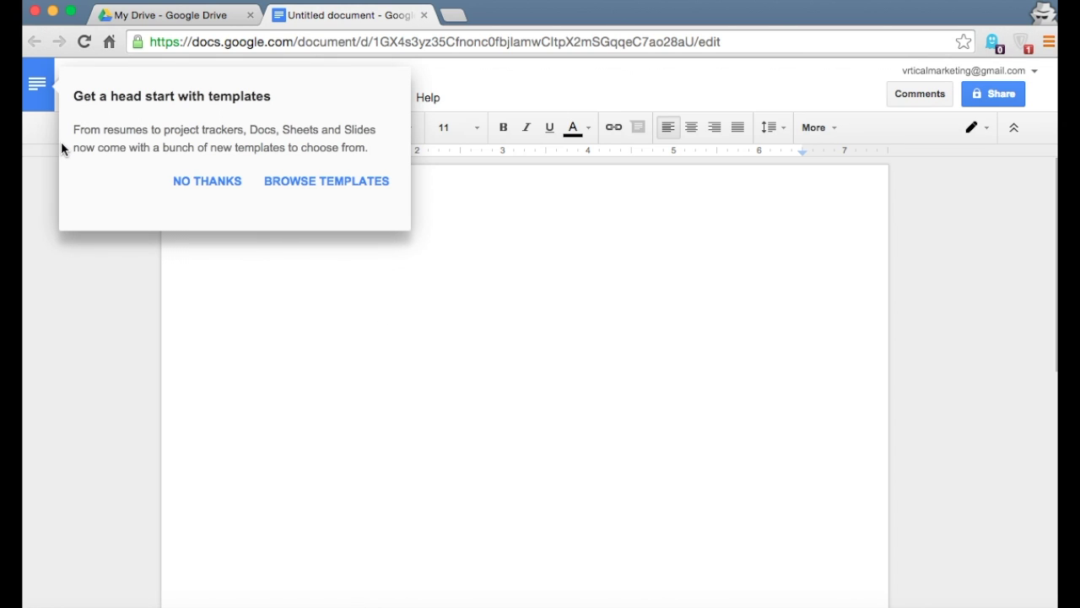
Title the untitled Google Docs document 'My Stuff'
click(199, 187)
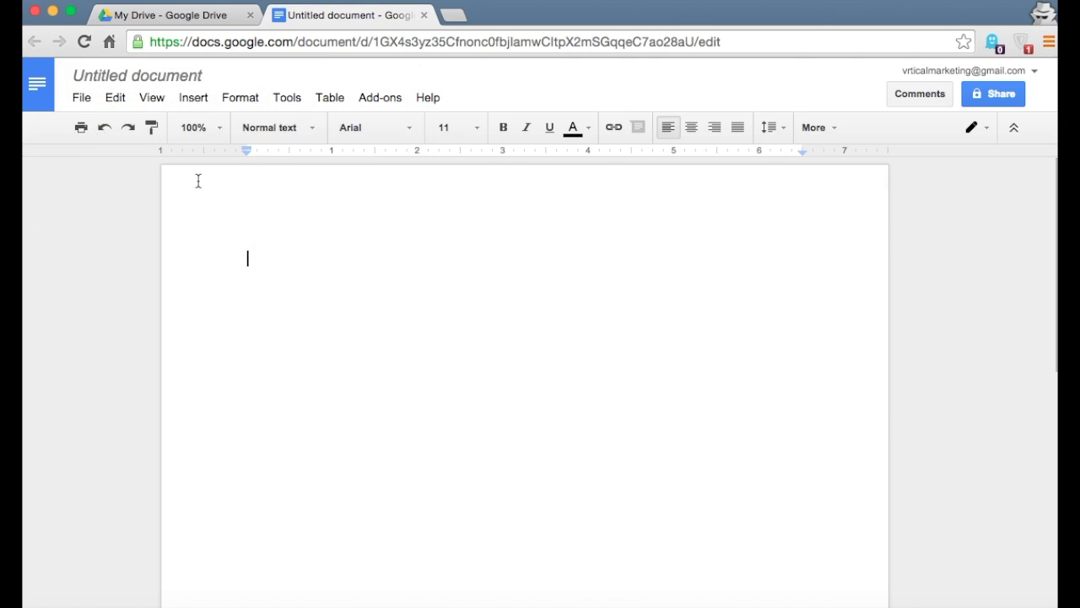
click(202, 19)
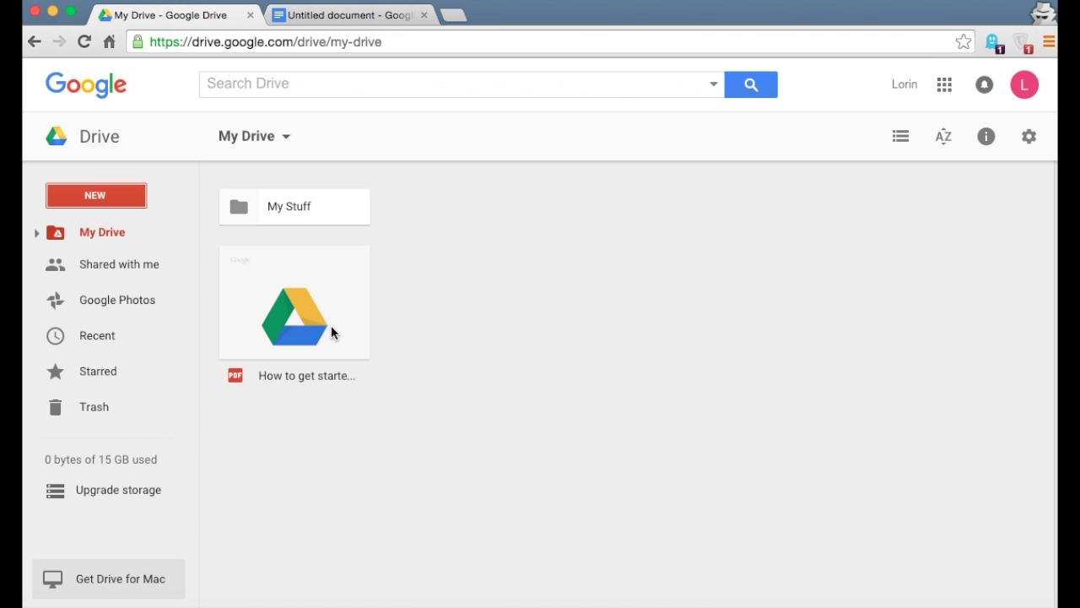
click(336, 23)
click(145, 84)
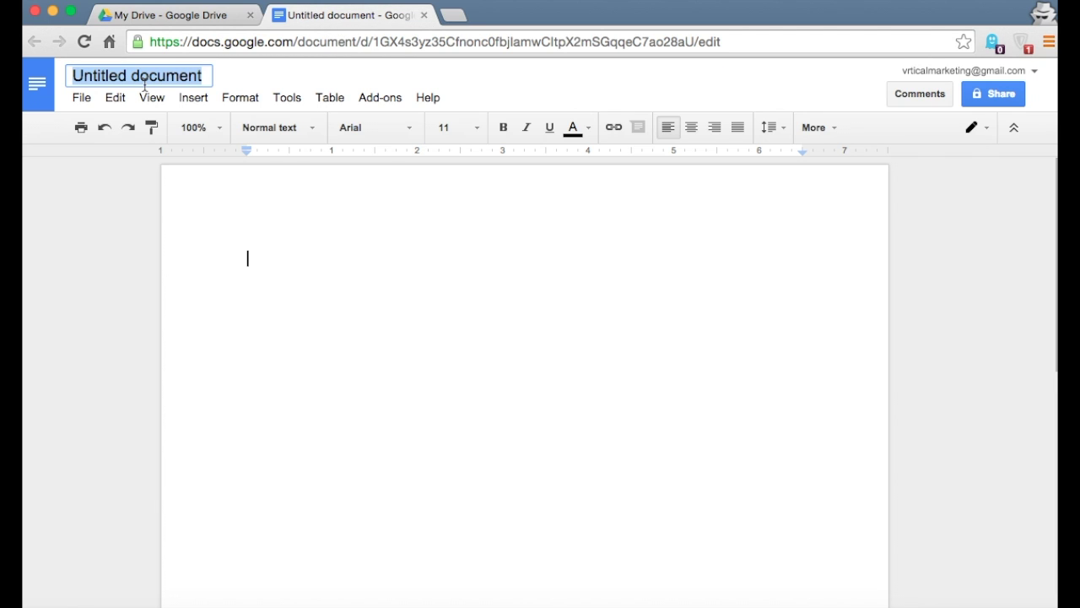
text(My Stuff)
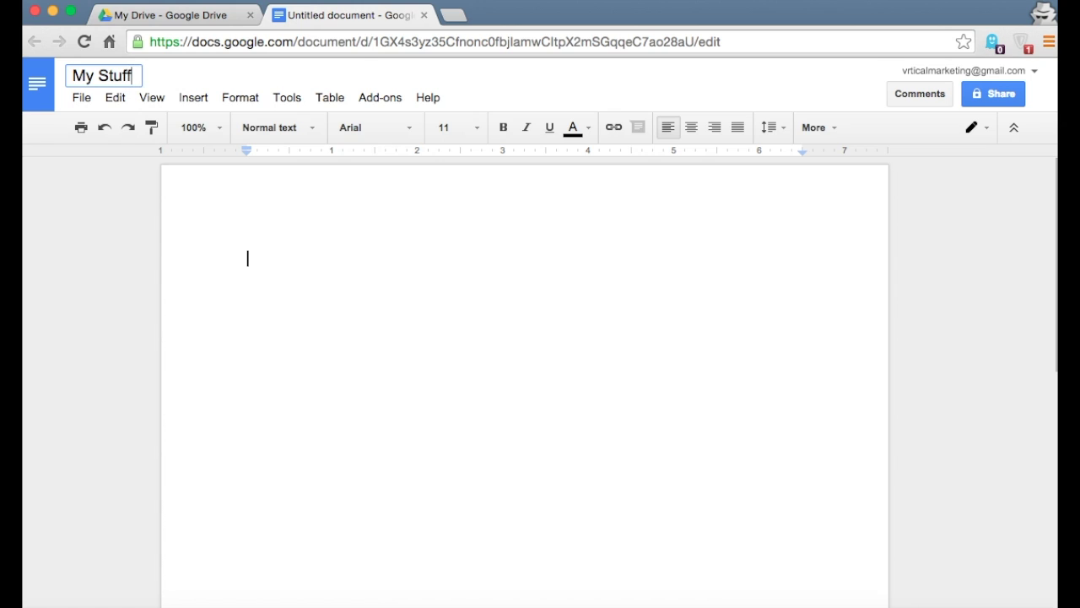
key(Return)
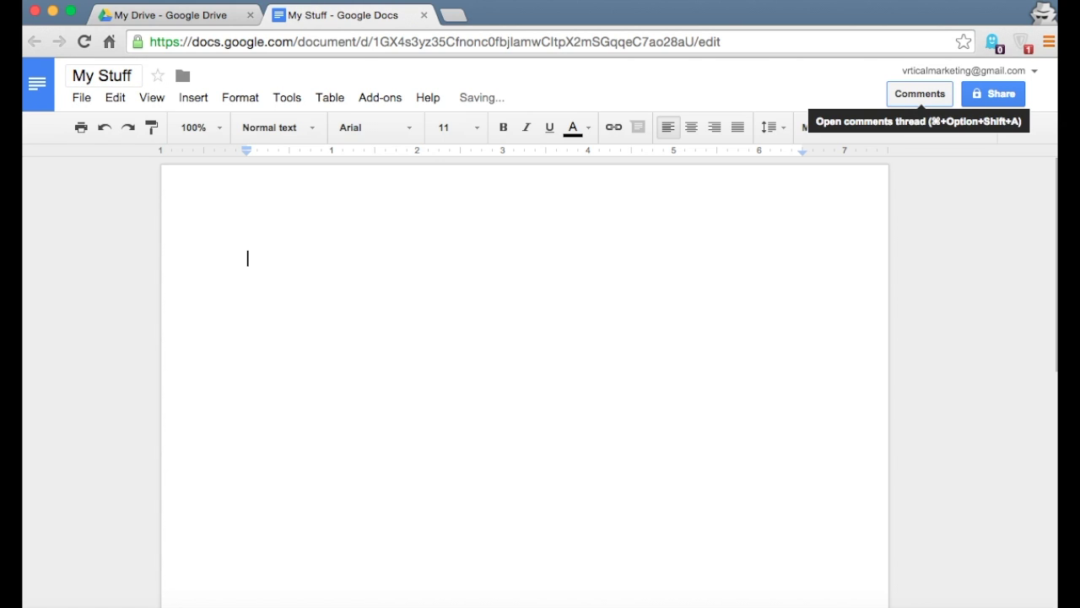
Type 'Hello world!' into the document body, close it, and reopen it from My Drive
click(919, 94)
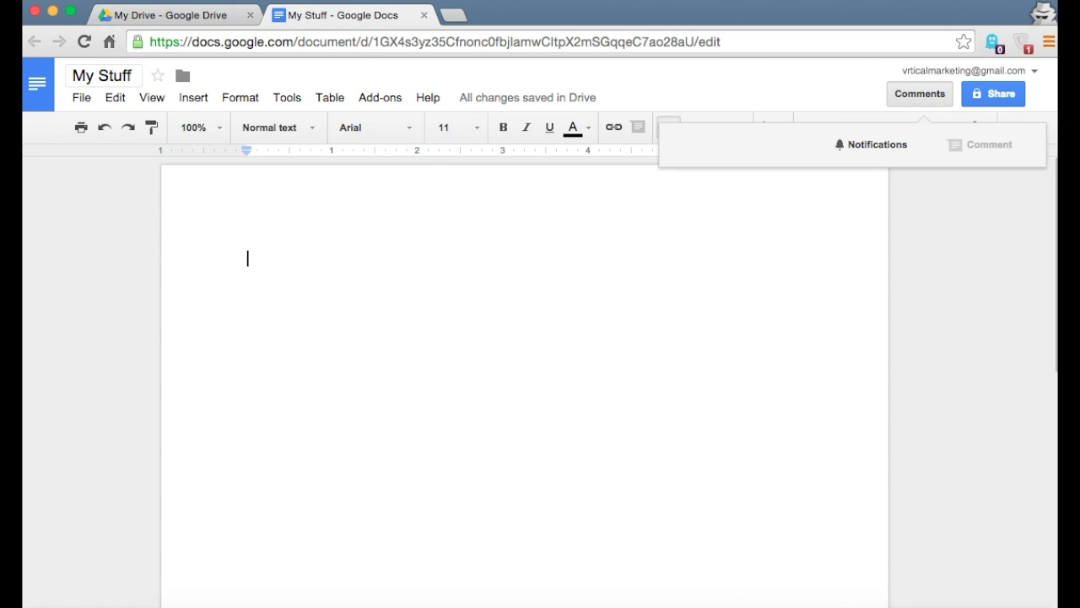
click(254, 260)
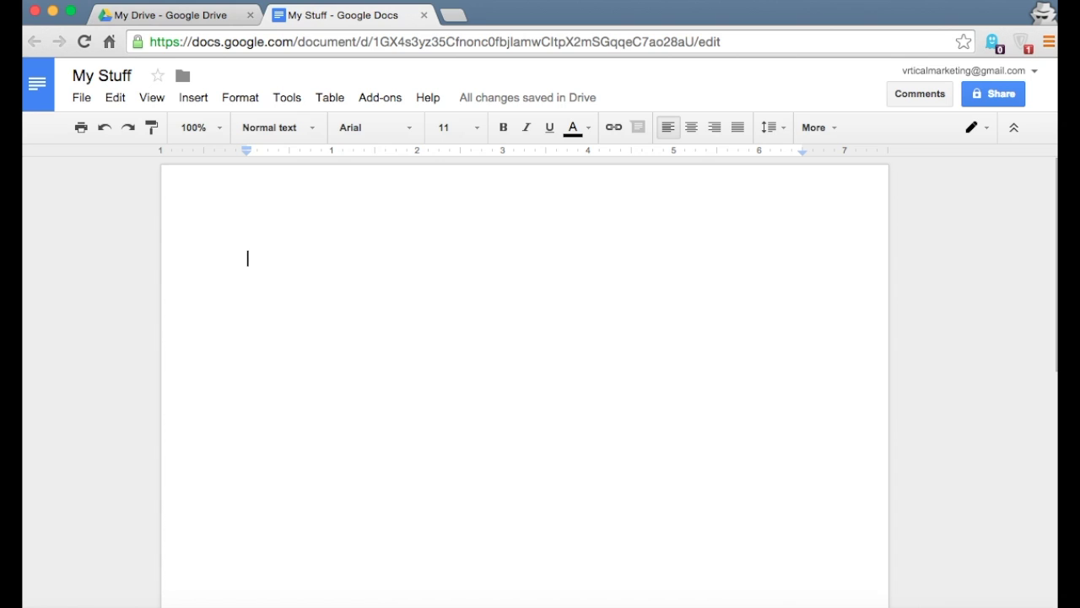
text(Hello world!)
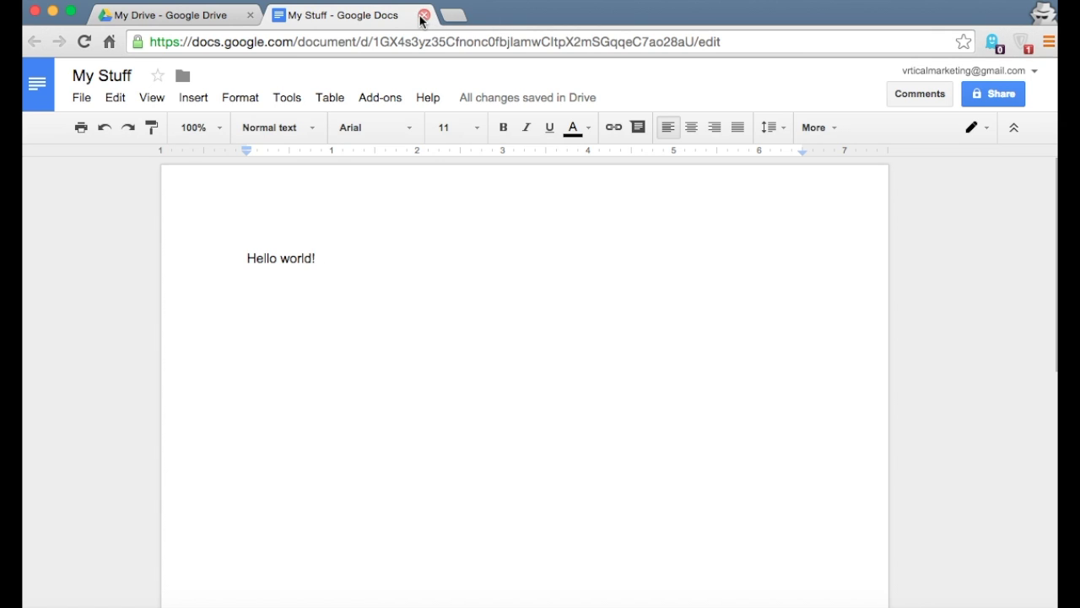
click(424, 15)
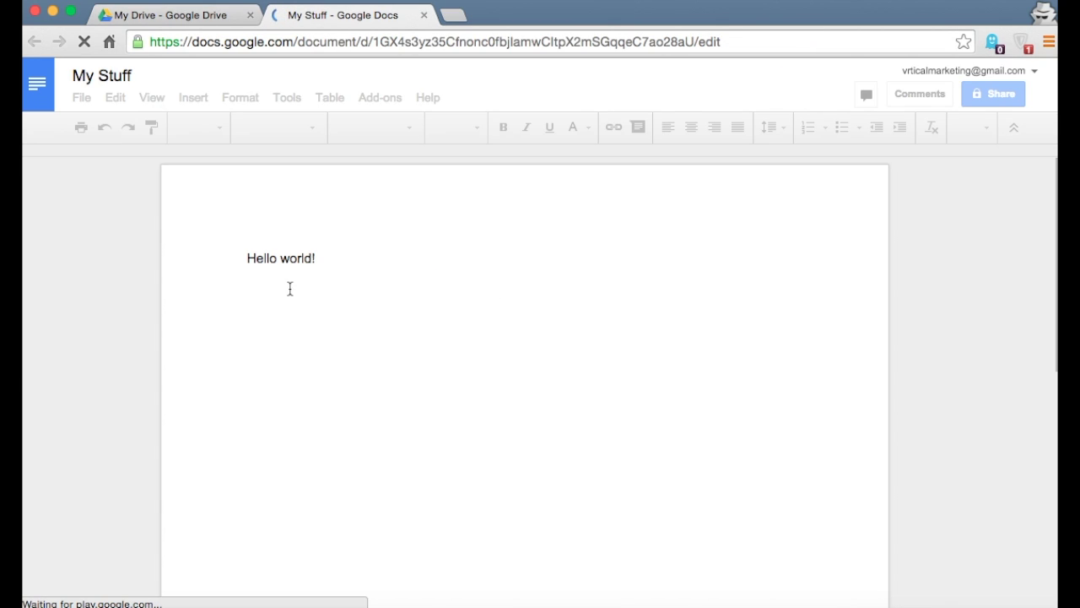
click(297, 259)
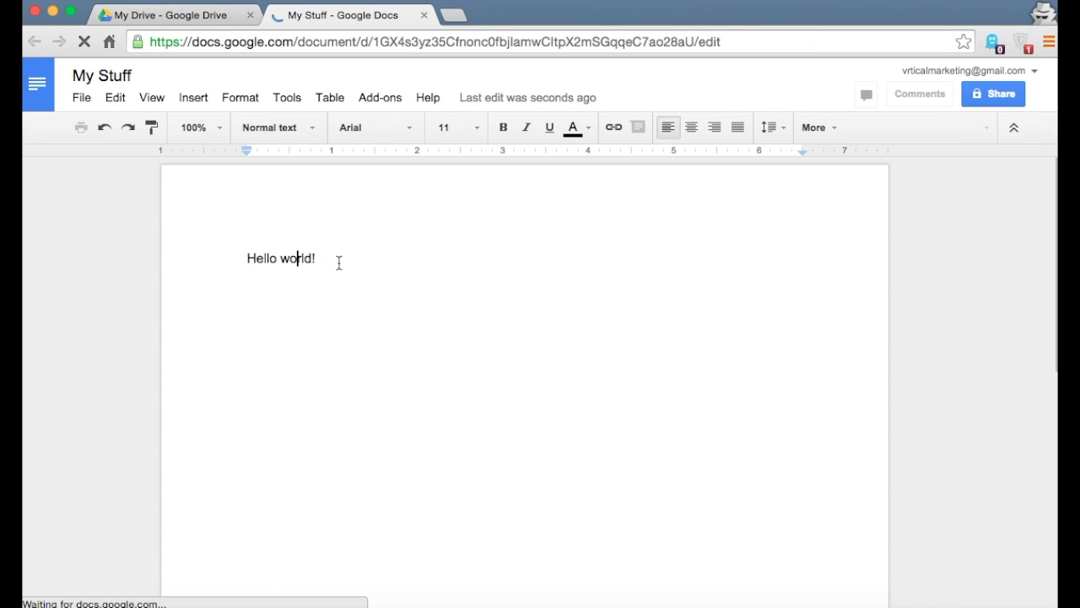
Close the My Stuff document and create a new blank Google Sheets spreadsheet
click(424, 15)
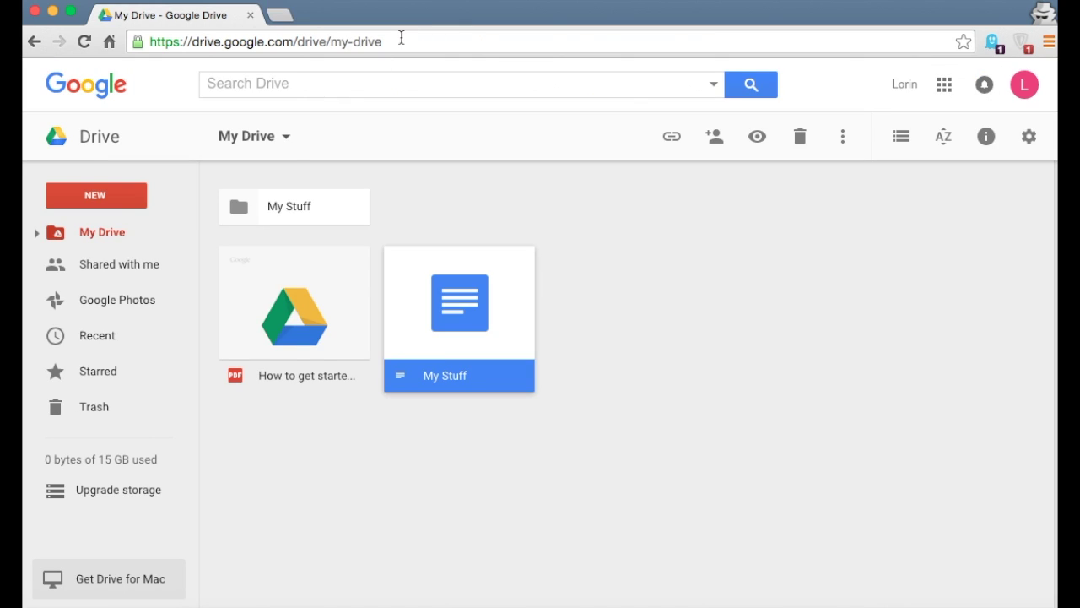
click(105, 203)
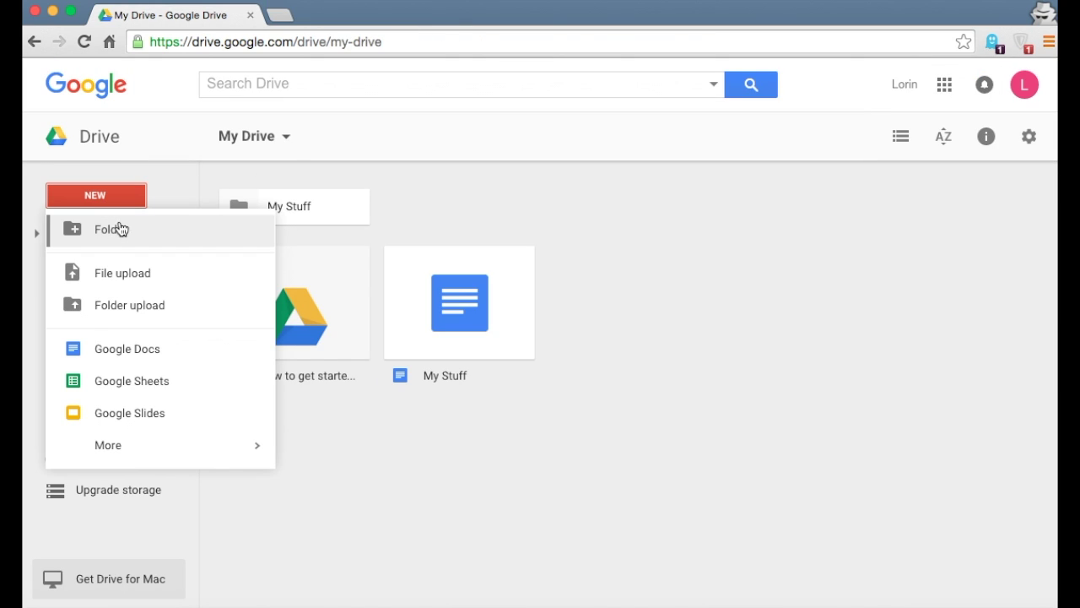
click(158, 386)
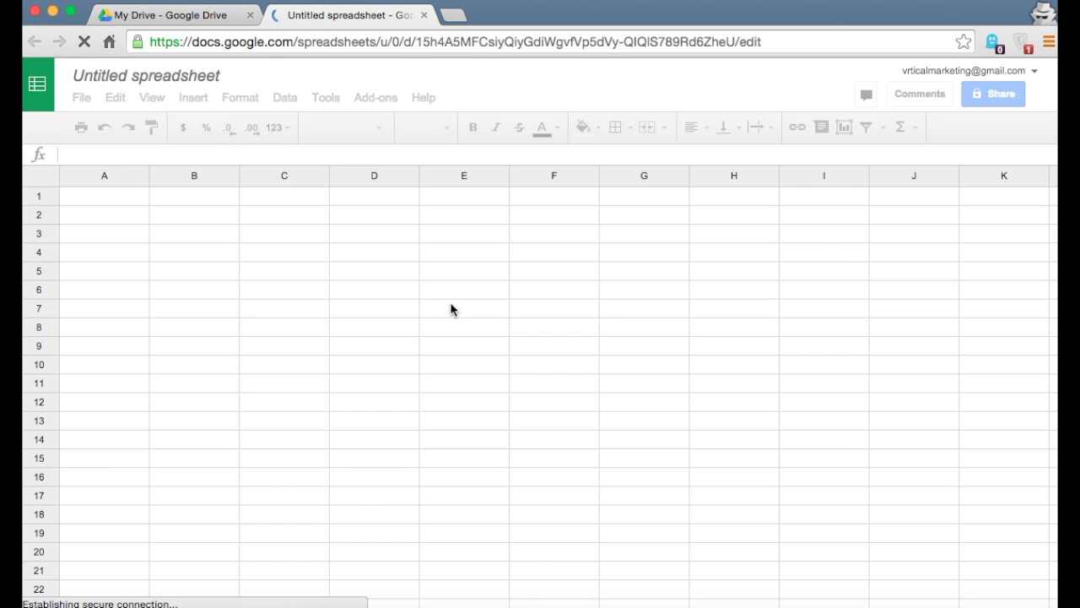
Rename the spreadsheet 'My Other Stuff' and close it to return to My Drive
click(119, 74)
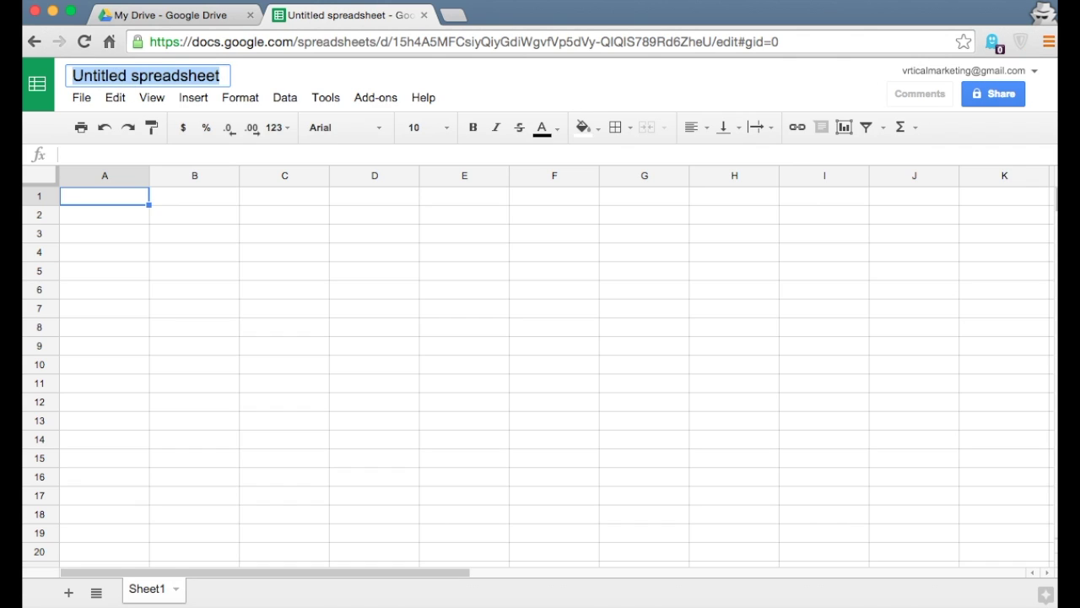
text(My)
key(Return)
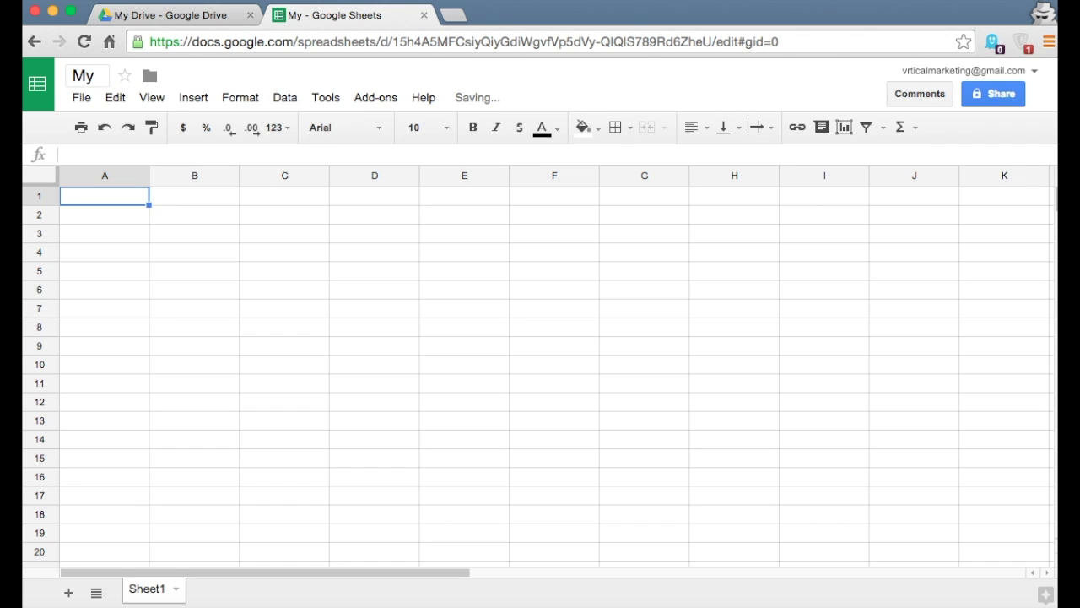
click(103, 78)
text(Other)
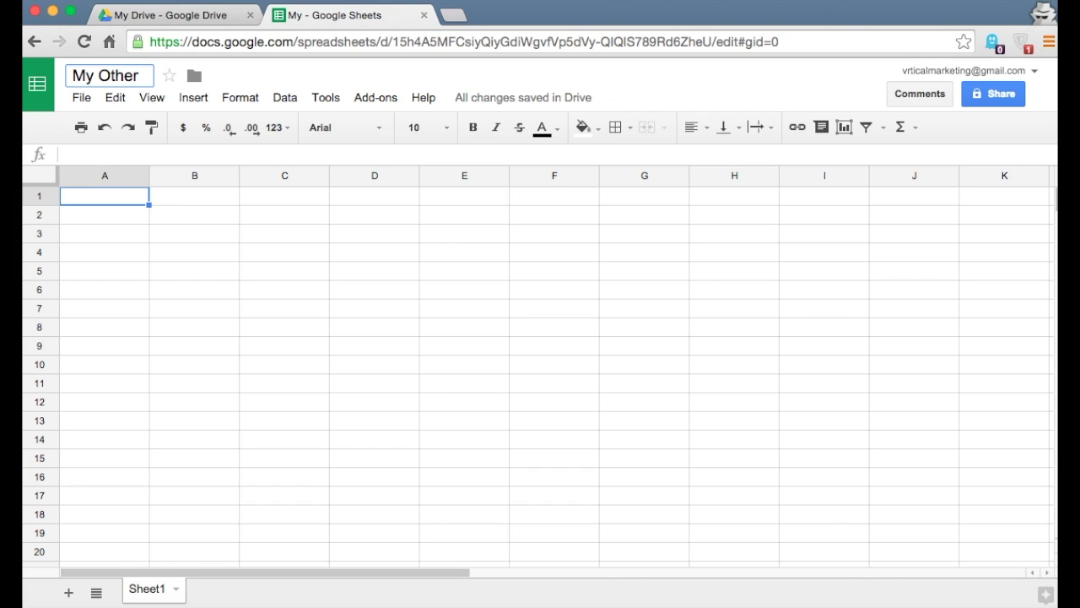
text(Stuff)
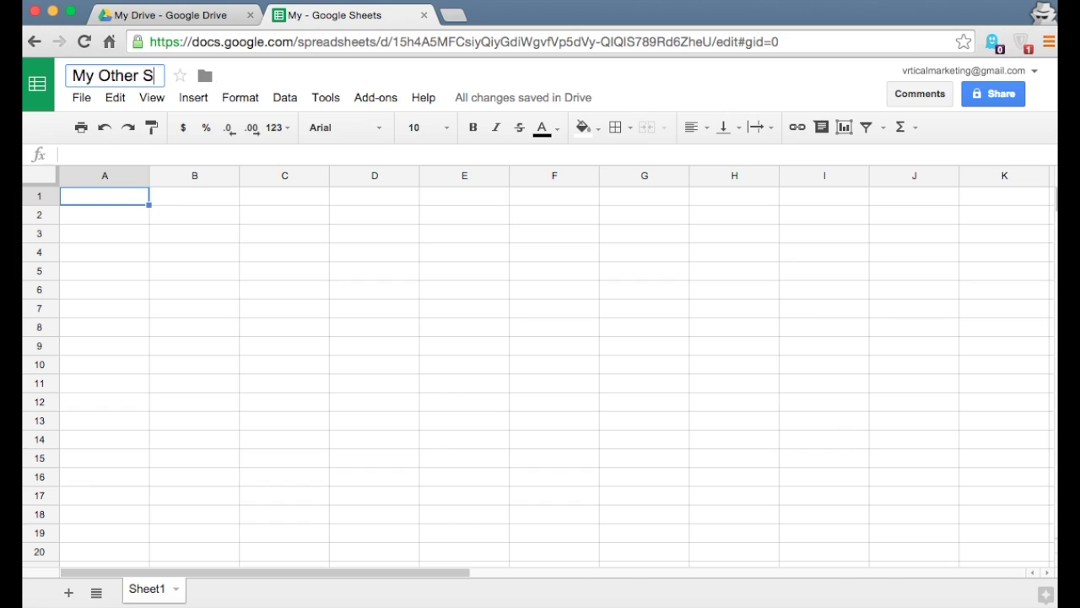
key(Return)
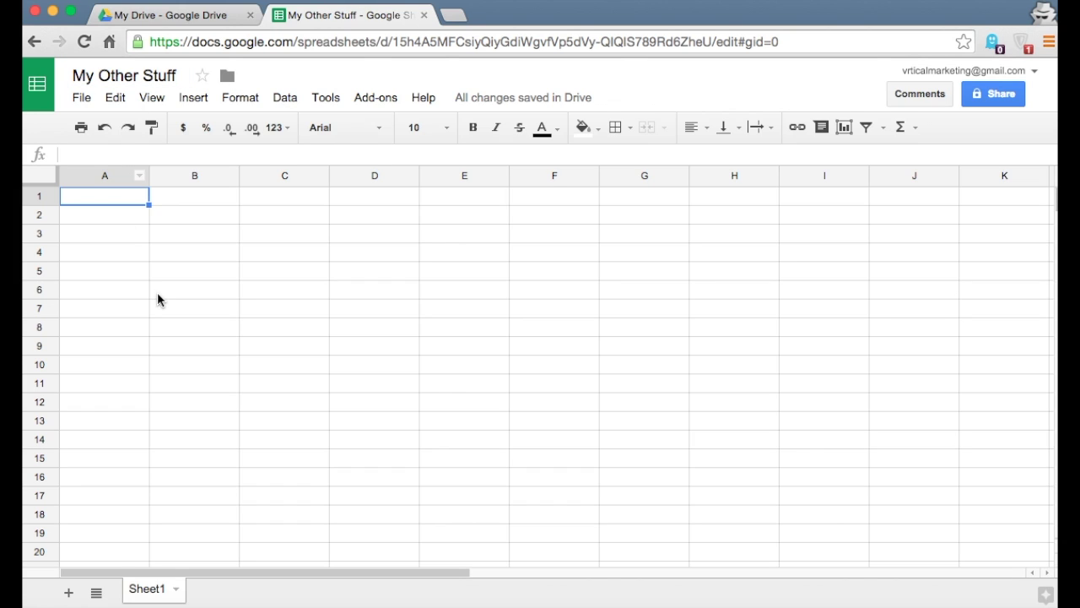
click(157, 292)
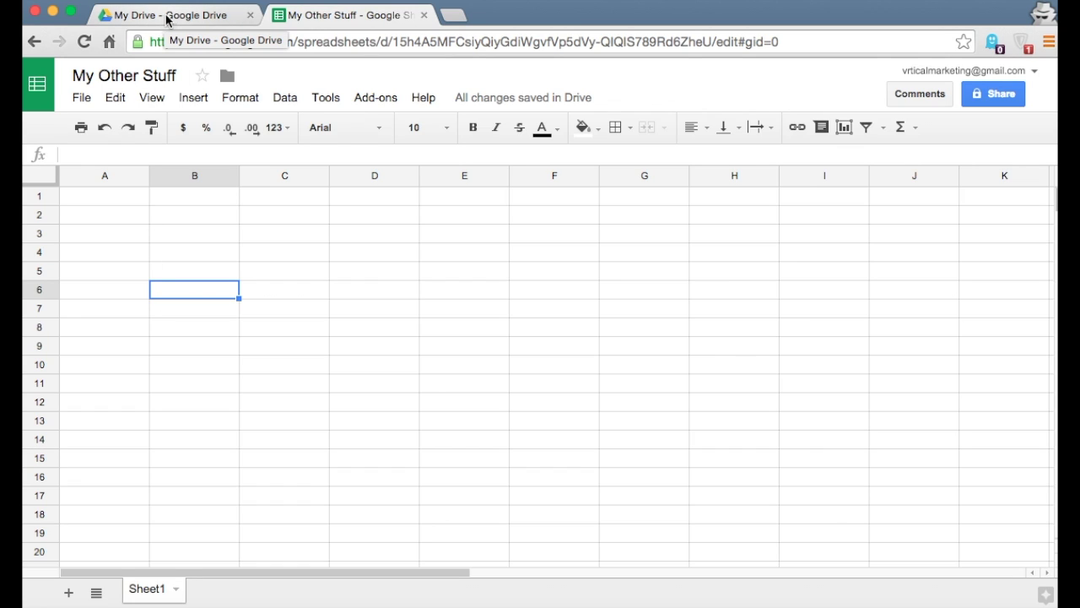
click(426, 17)
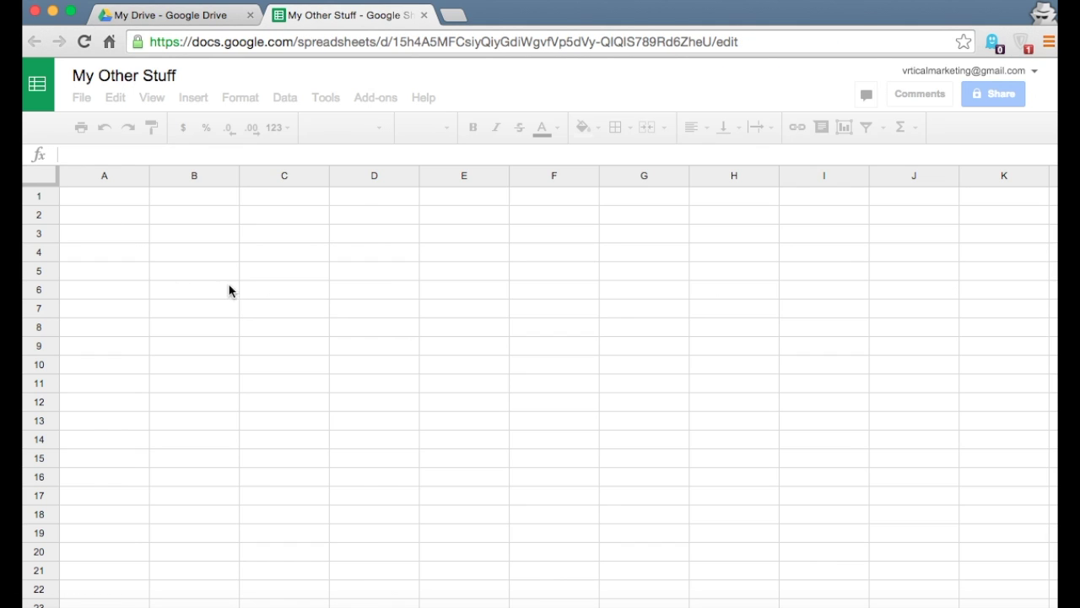
click(424, 16)
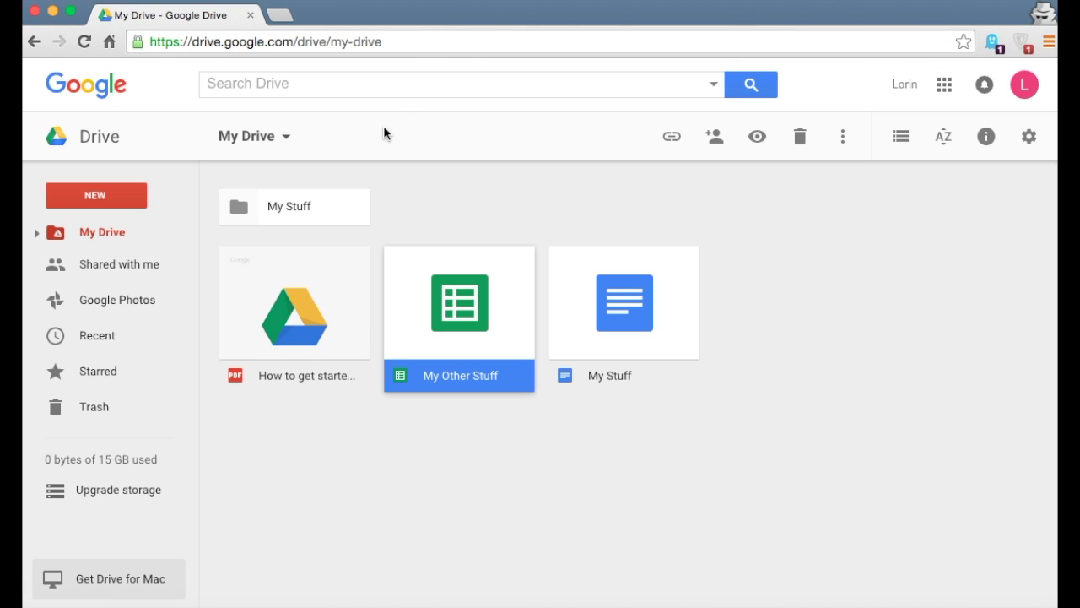
click(106, 197)
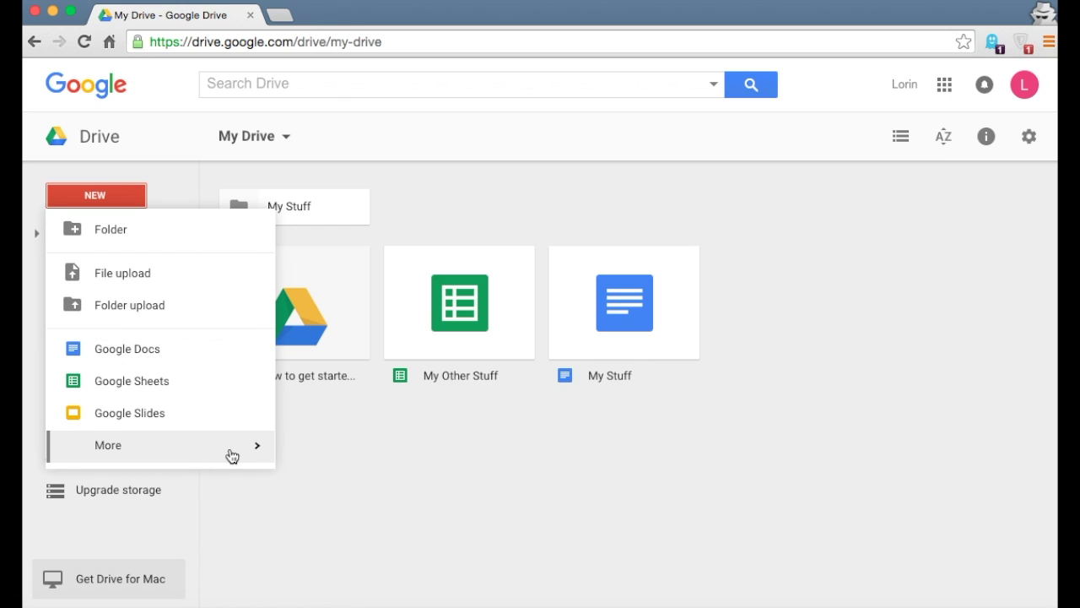
mouse_move(232, 455)
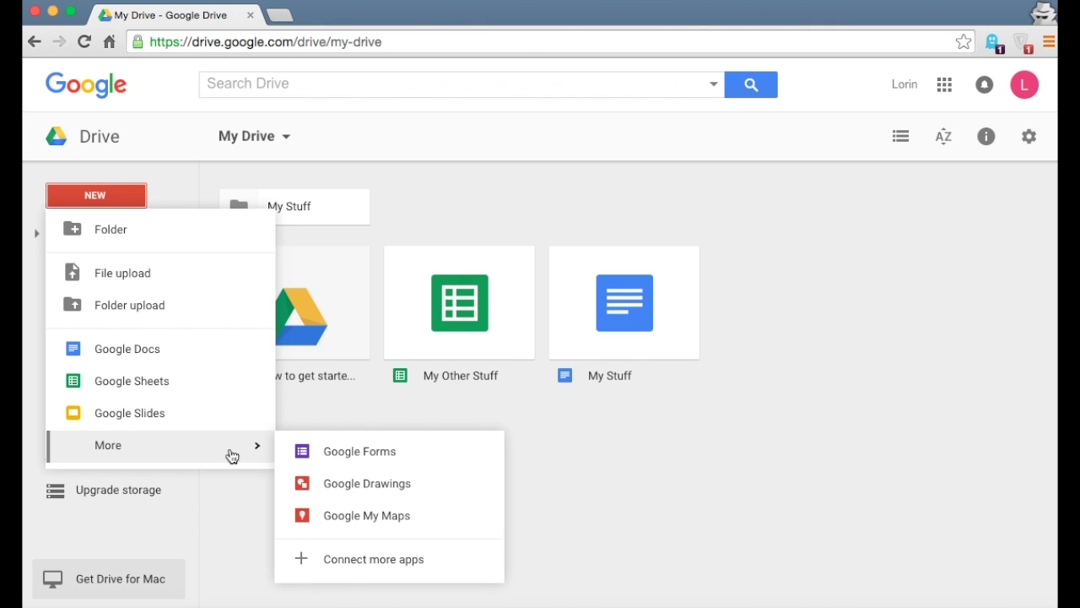
click(625, 454)
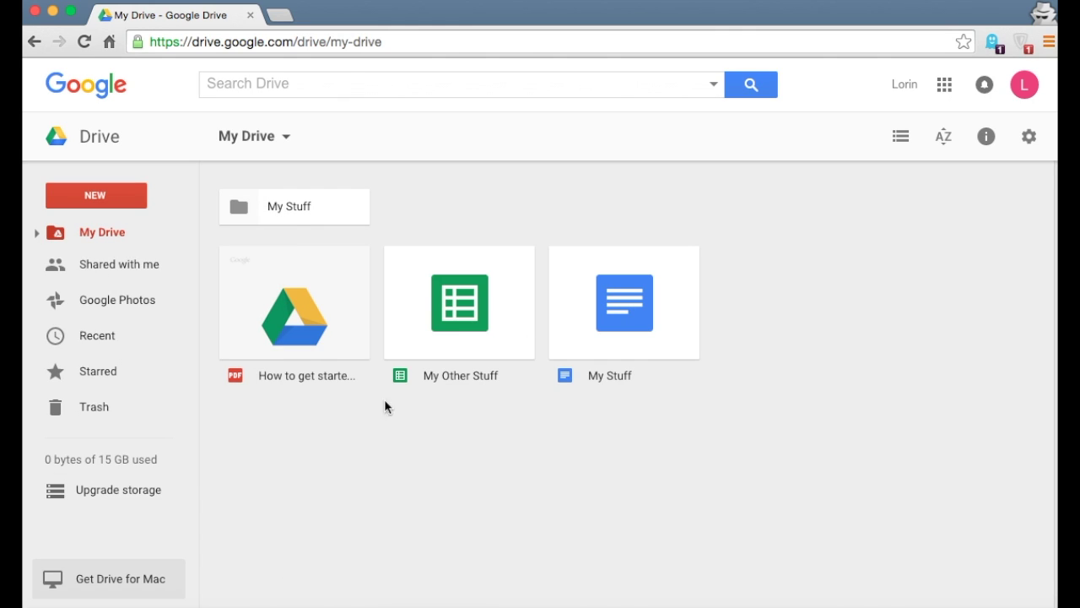
click(67, 200)
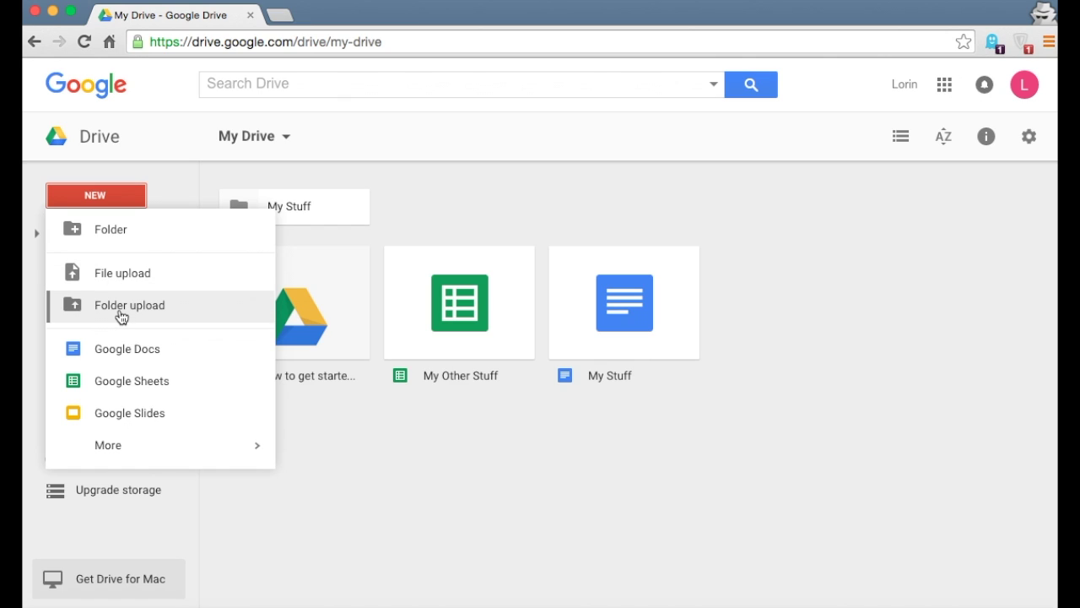
click(474, 499)
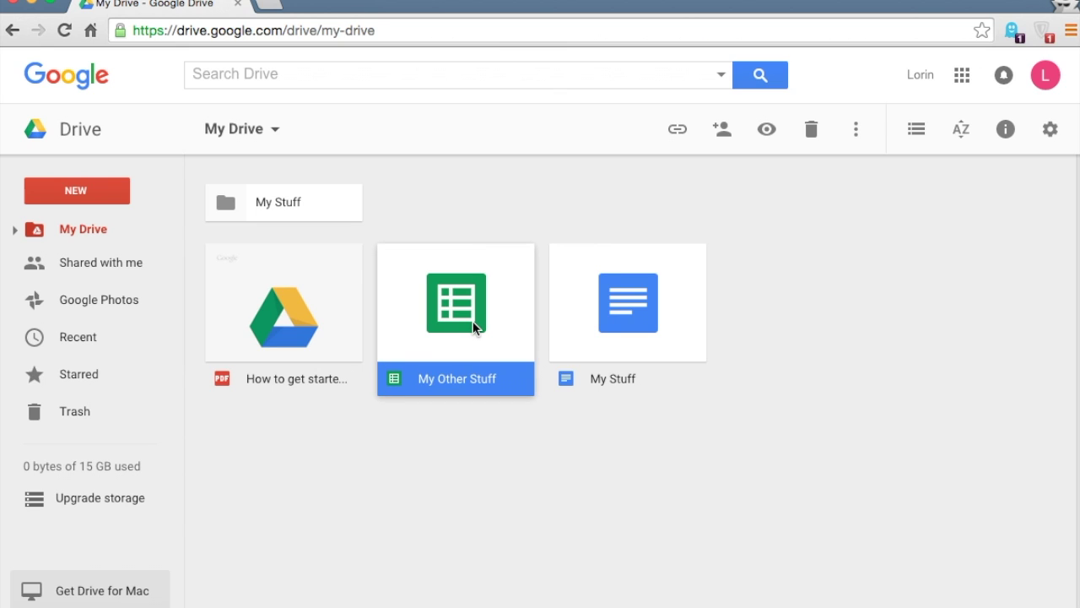
Drag 'My Other Stuff' and the 'My Stuff' document into the My Stuff folder, then share the folder
drag(472, 320, 278, 201)
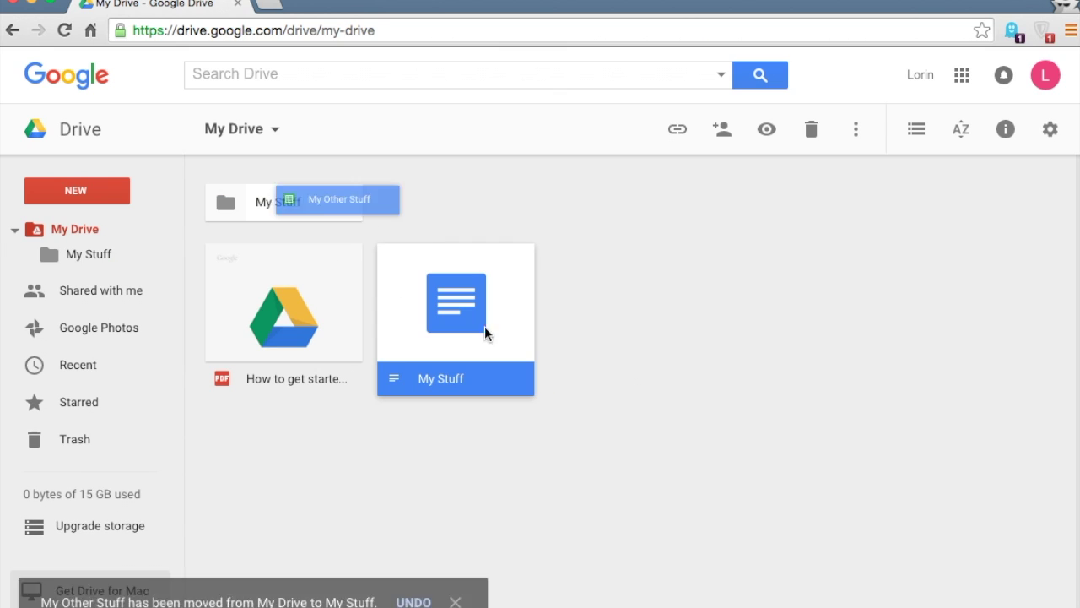
drag(465, 318, 292, 199)
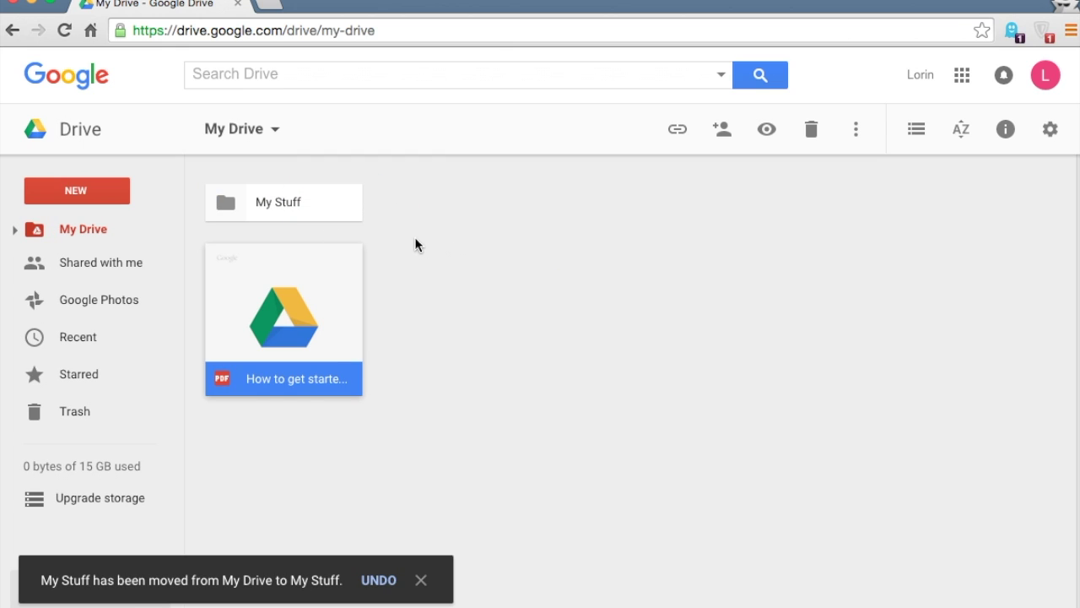
click(261, 210)
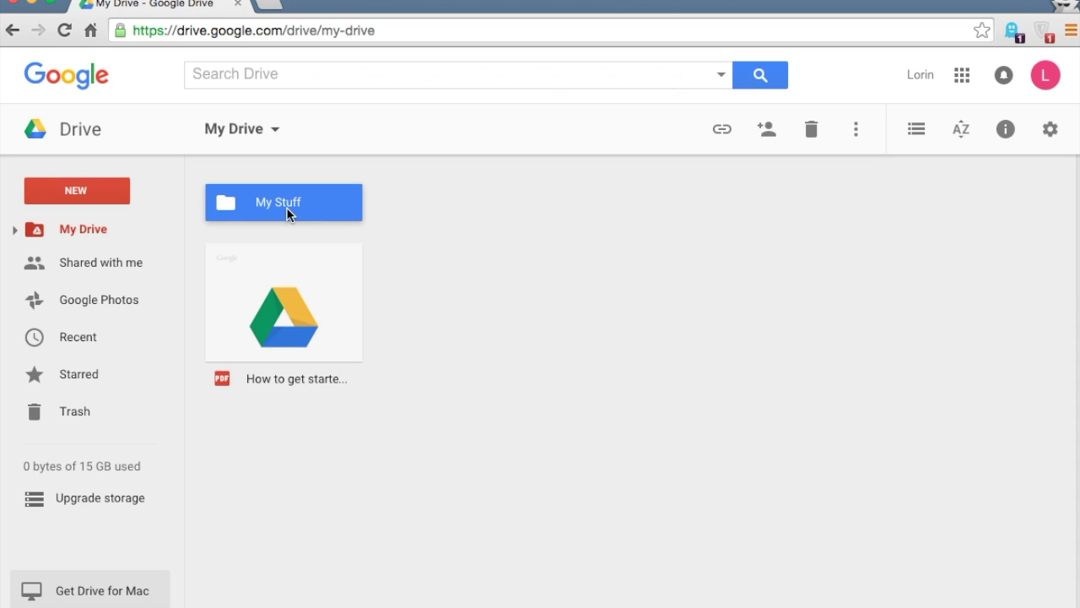
click(270, 275)
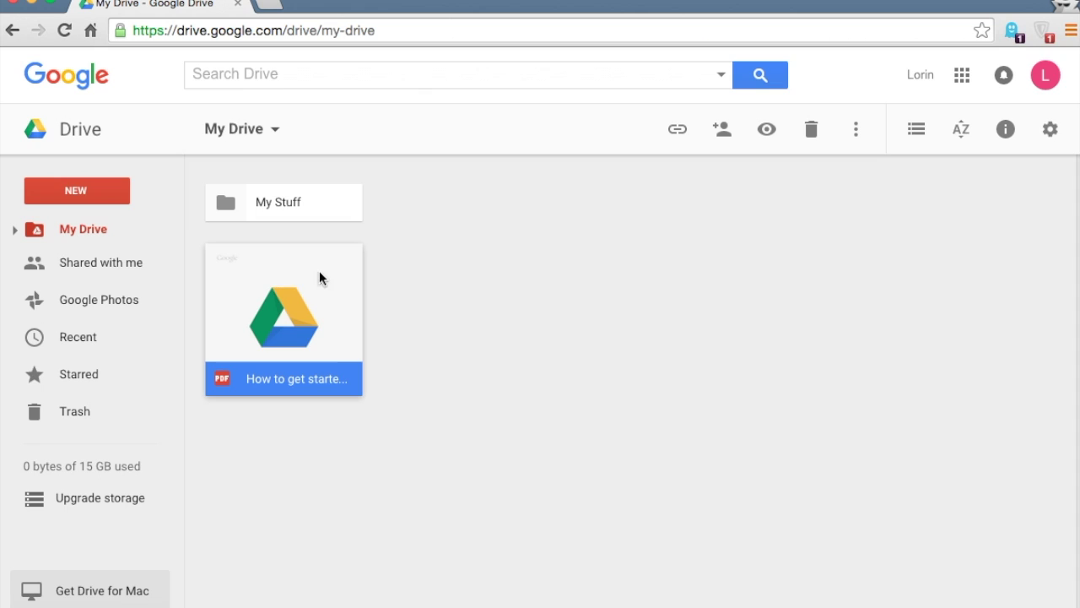
click(261, 206)
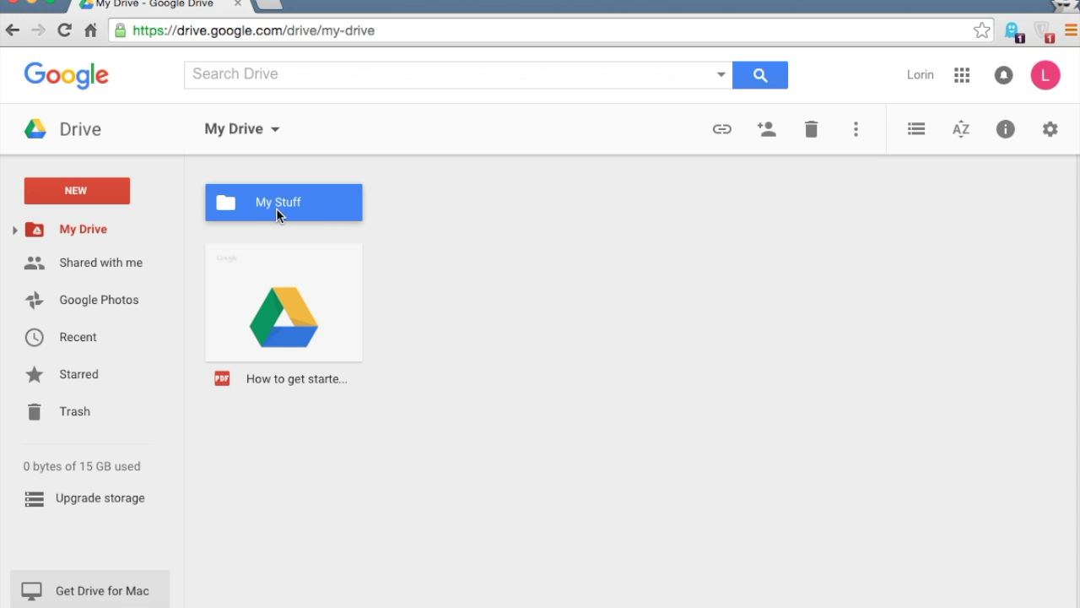
click(768, 142)
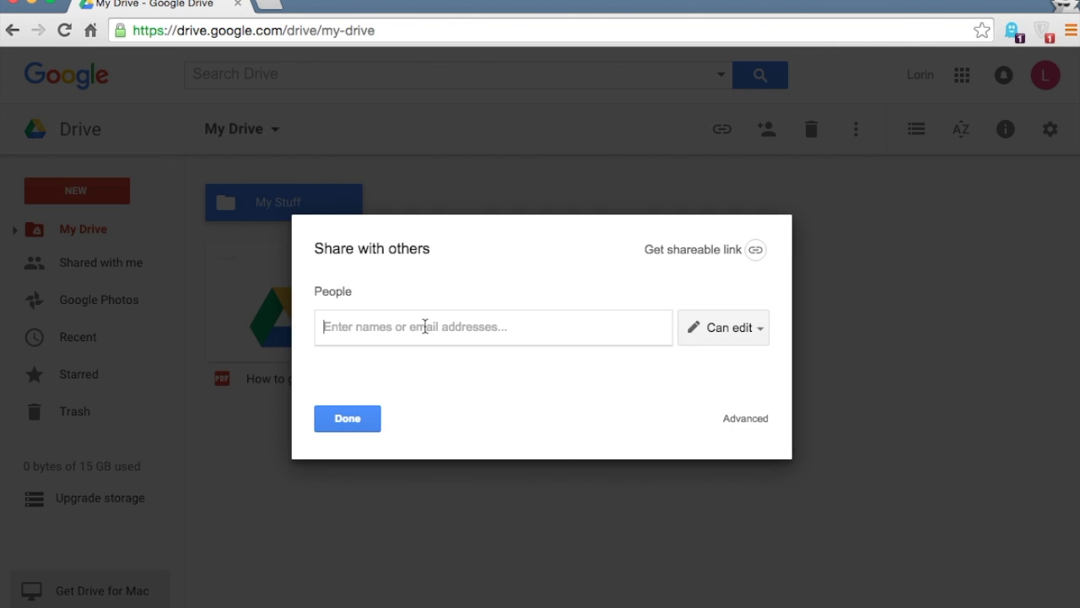
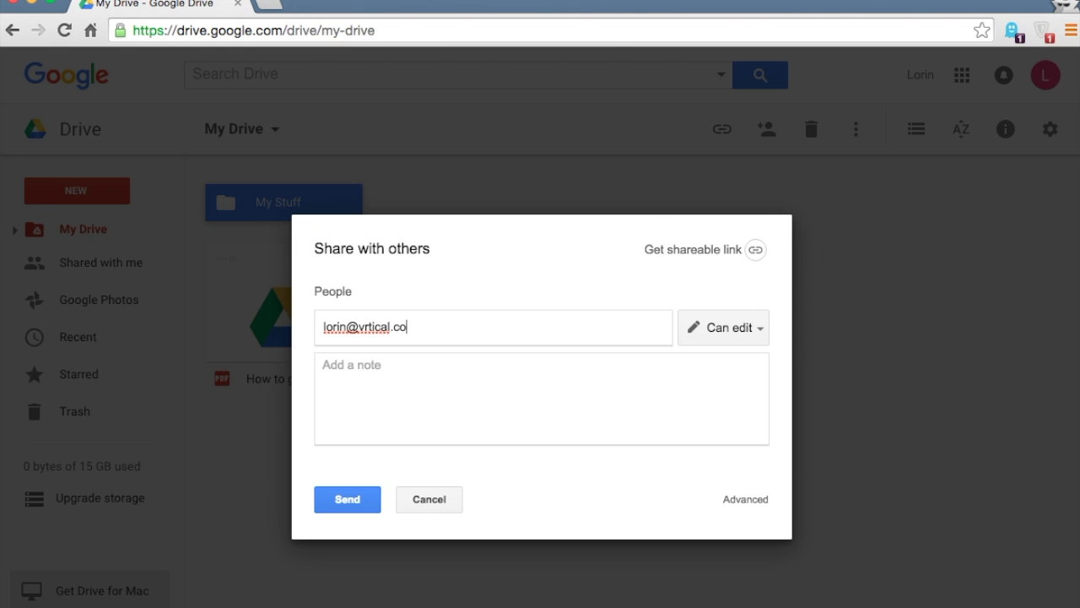
Invite one recipient by e-mail to the My Stuff folder with Can edit access and send
key(Return)
click(436, 375)
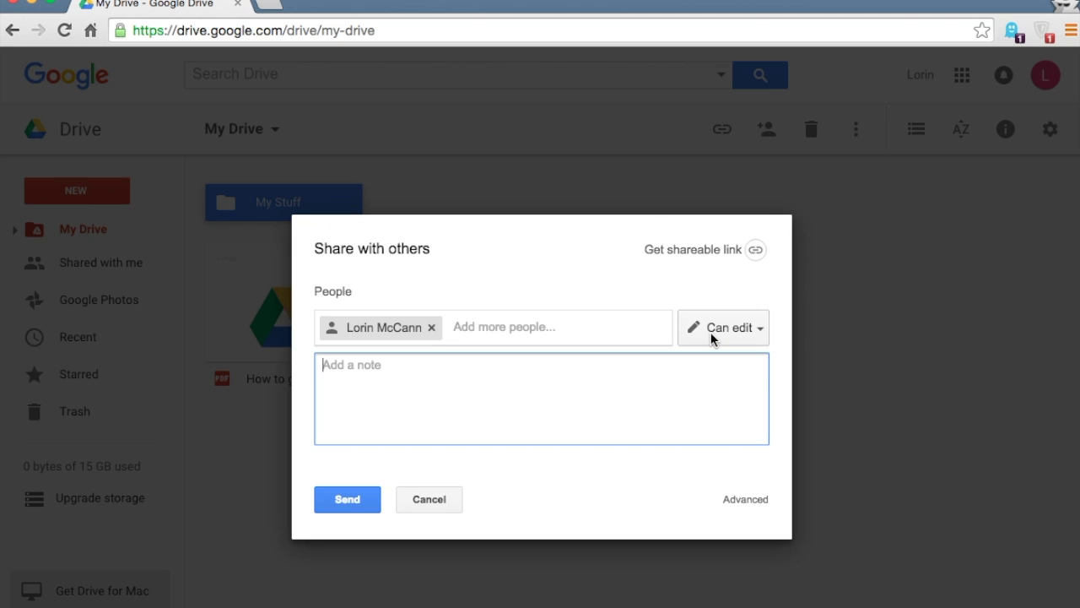
click(735, 338)
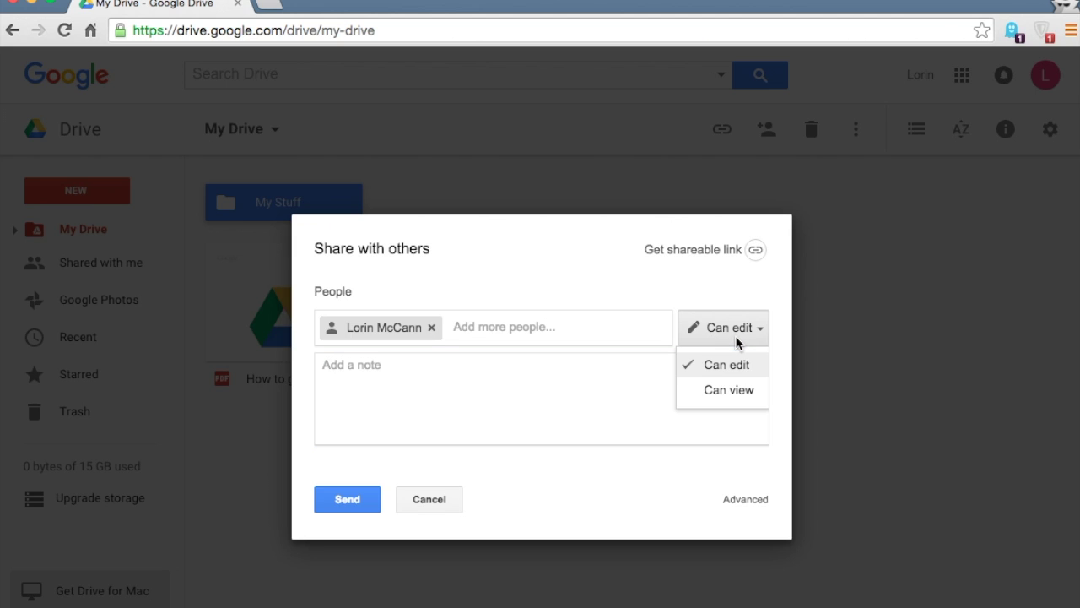
click(743, 392)
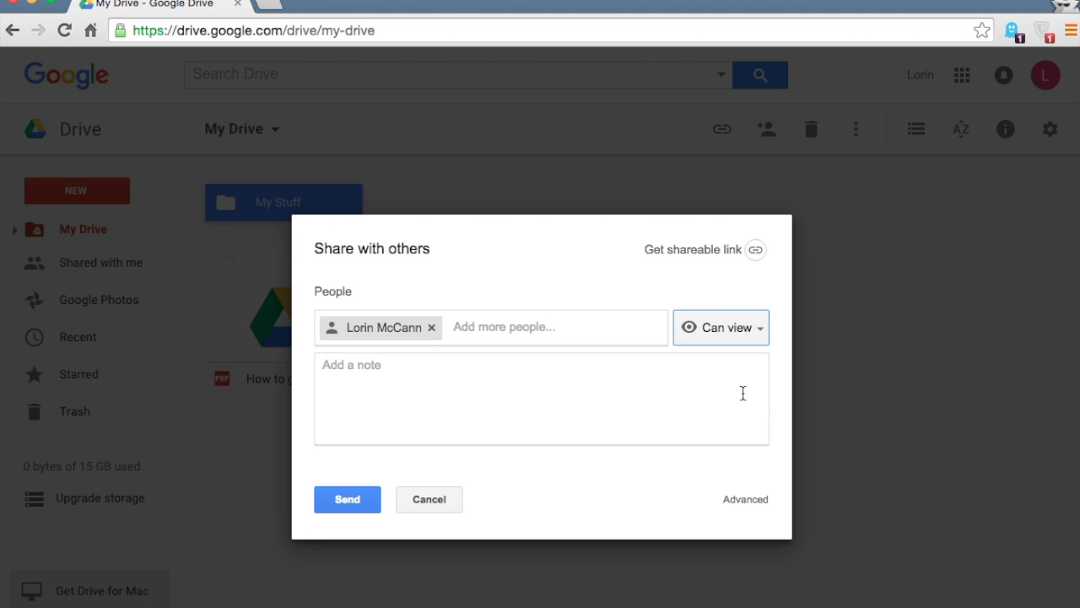
click(741, 336)
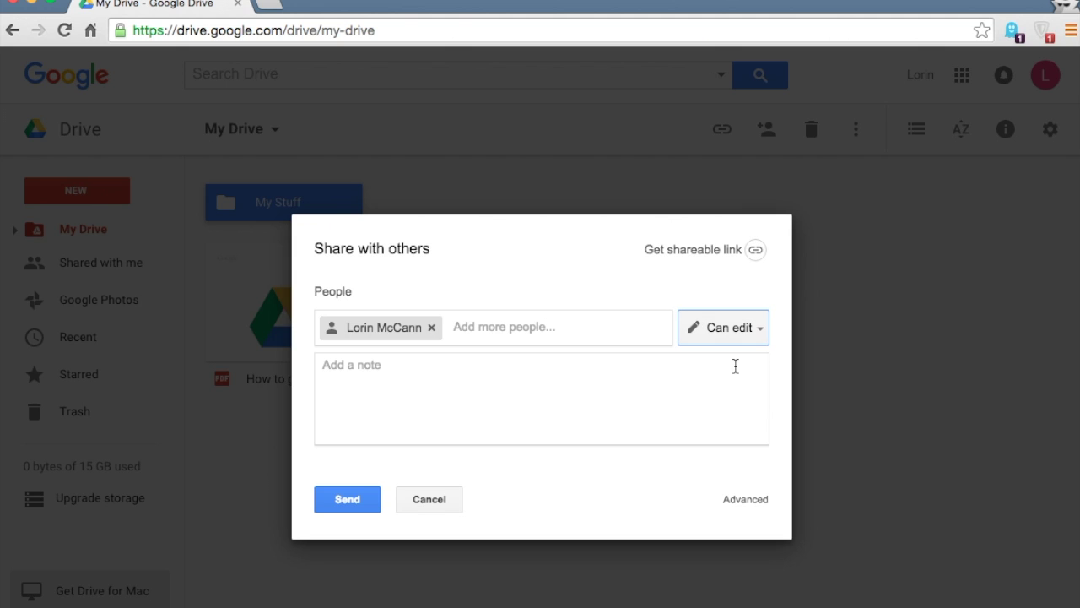
click(354, 502)
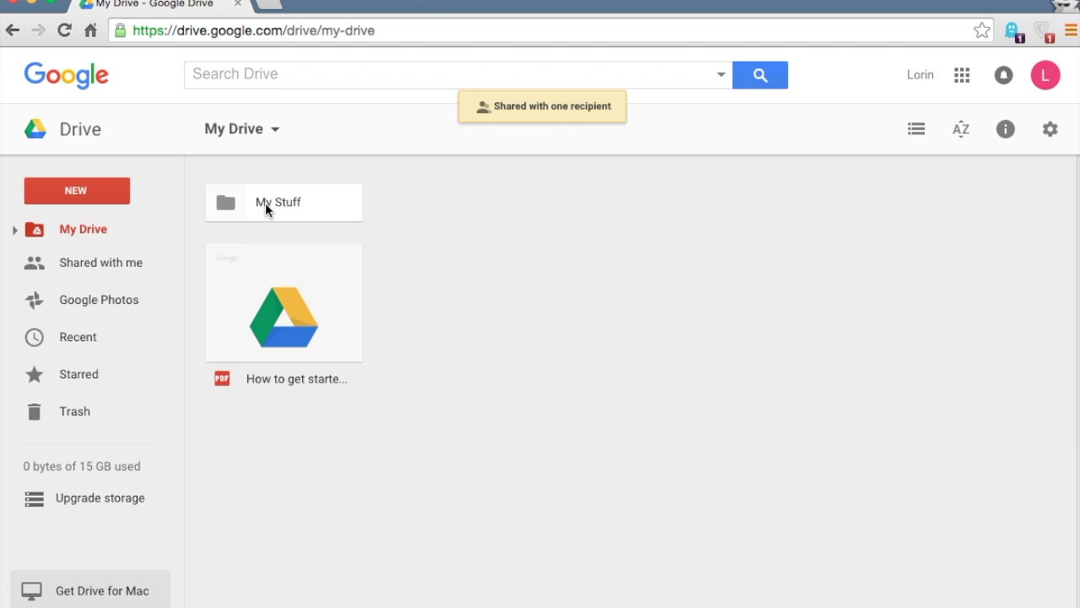
Turn on a shareable link for the My Stuff folder and copy it
click(265, 209)
click(856, 131)
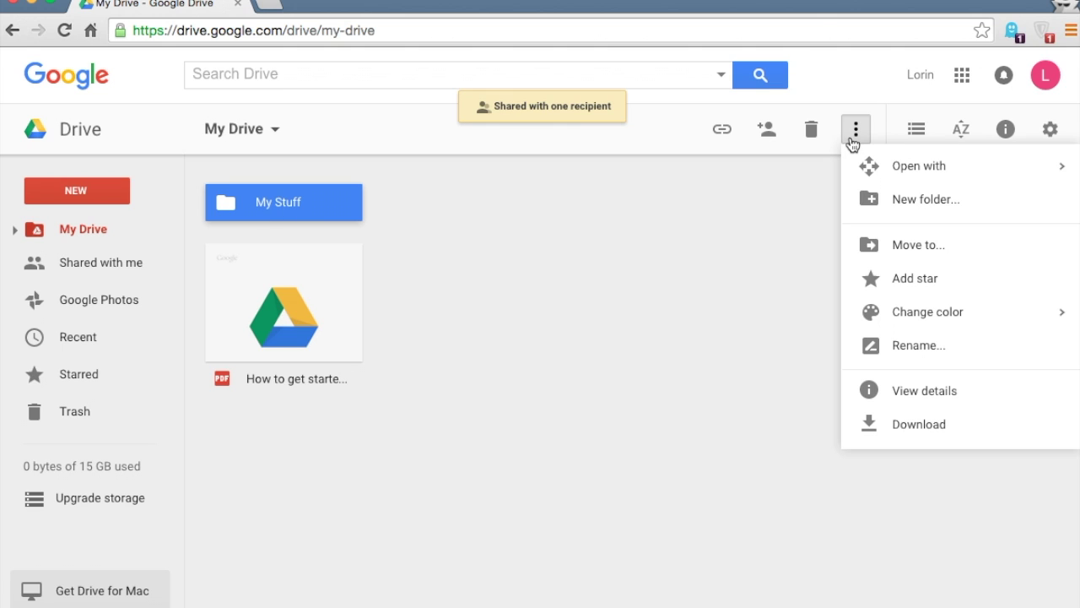
click(767, 229)
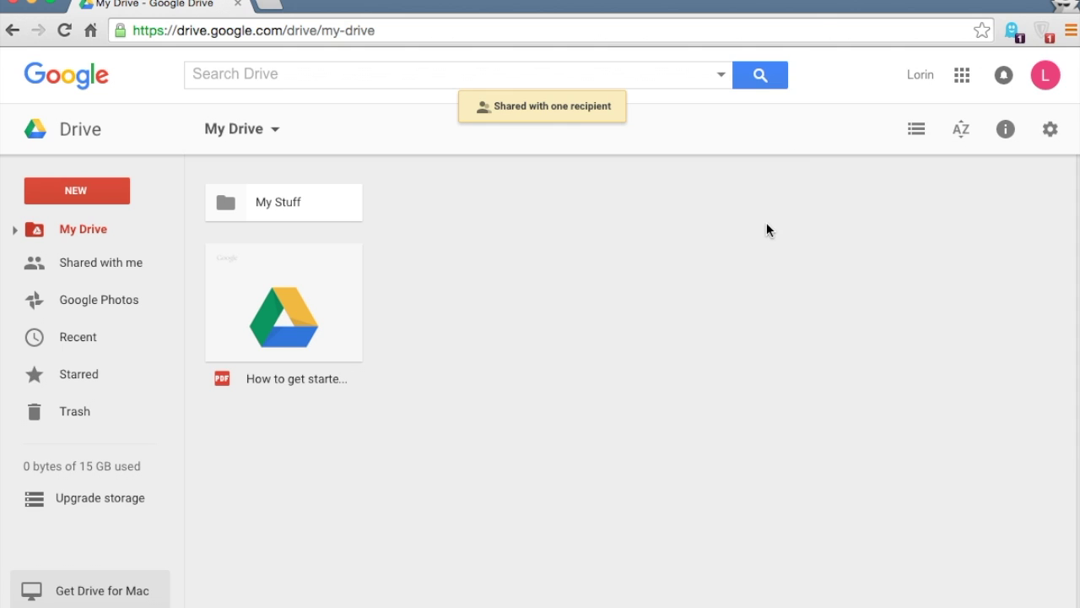
click(336, 202)
click(768, 137)
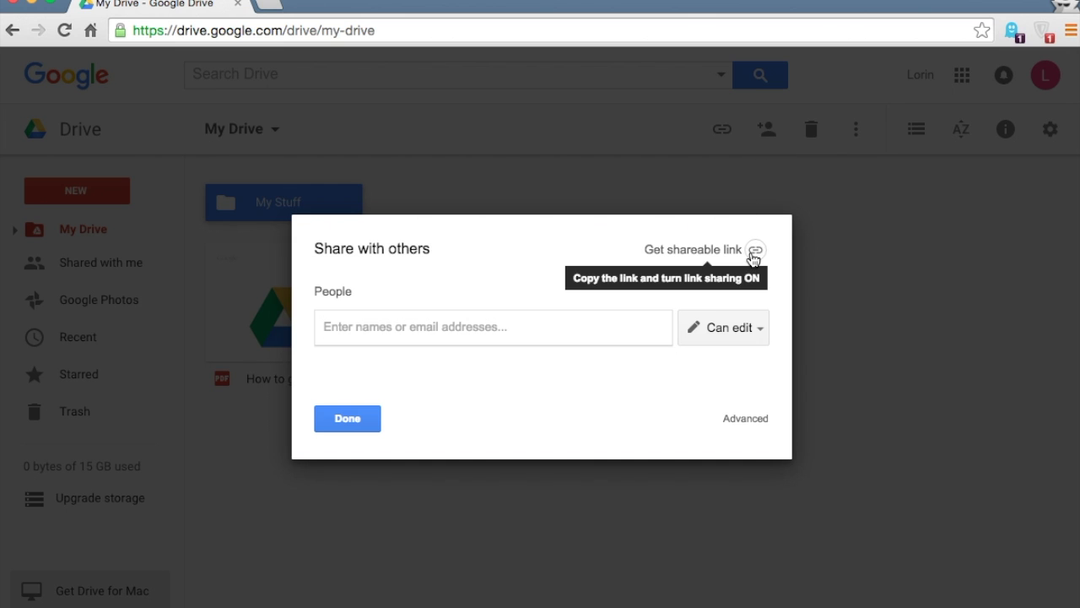
click(750, 251)
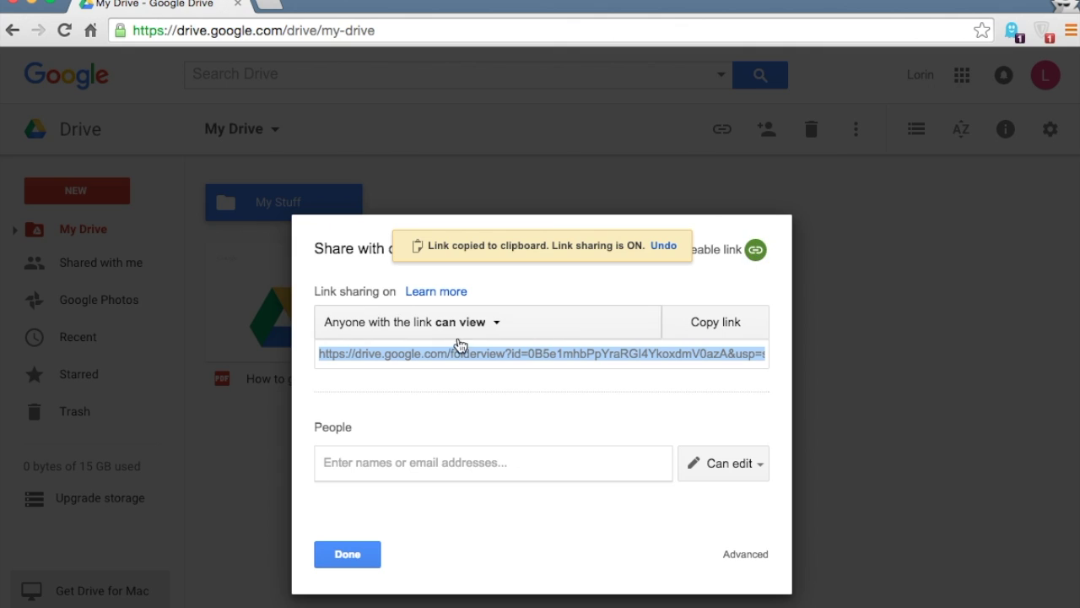
click(716, 325)
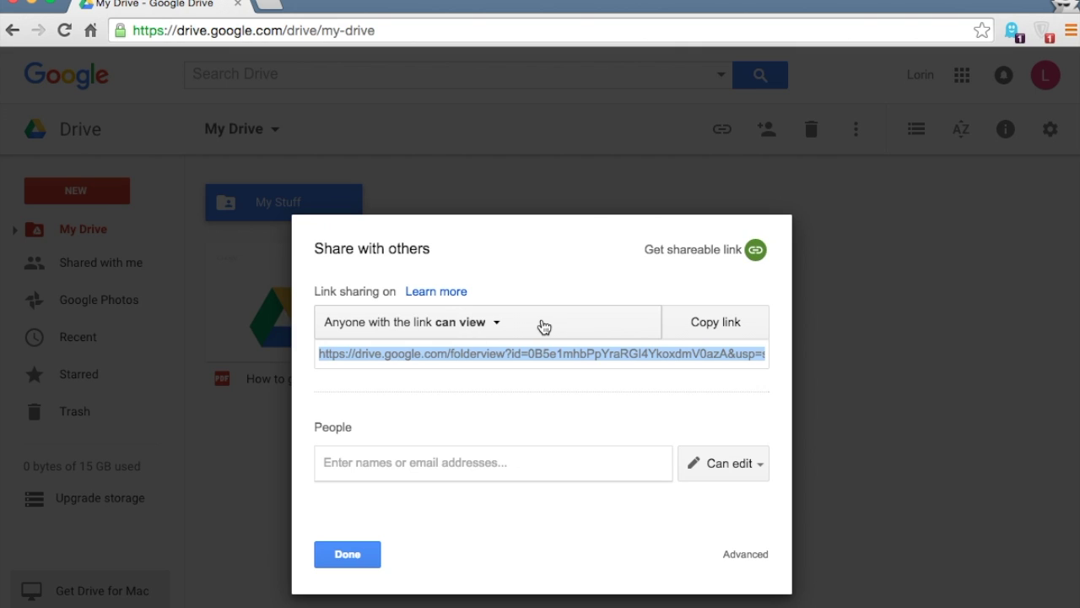
Change the link access so anyone with the link can edit
click(514, 328)
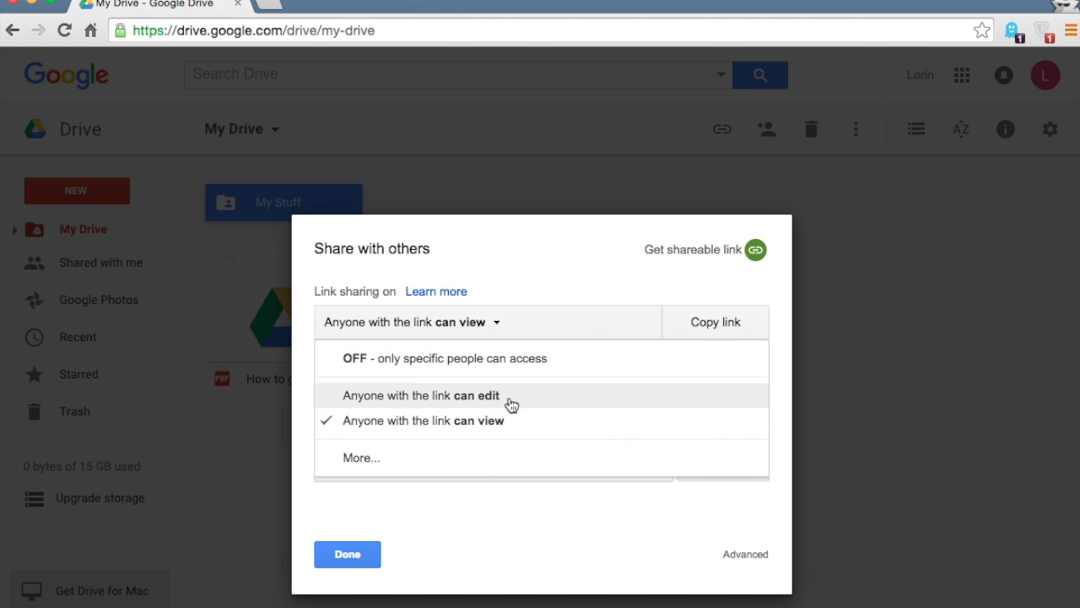
click(510, 397)
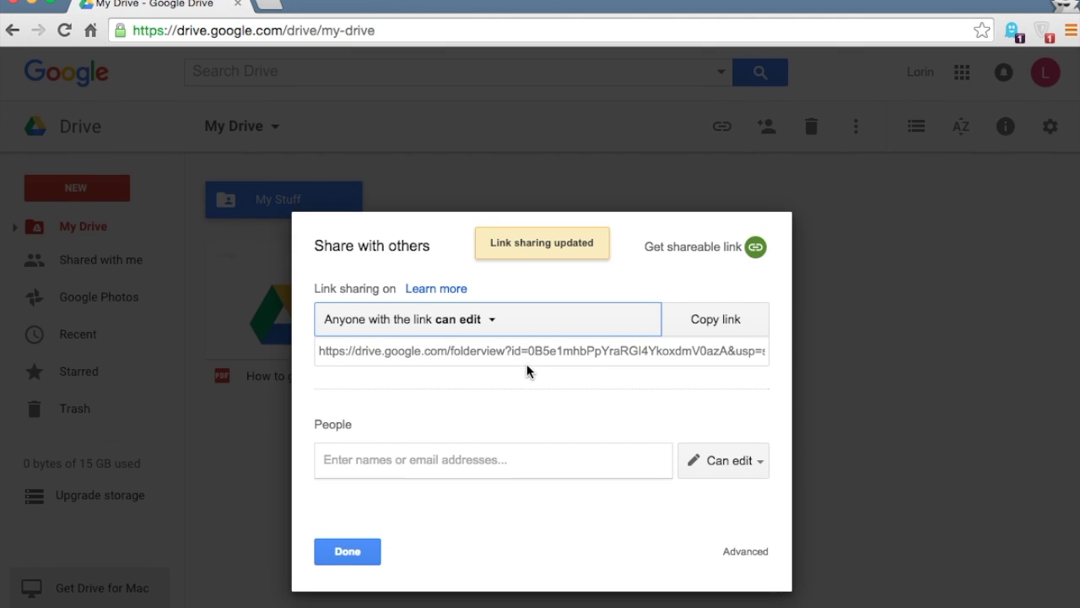
click(762, 556)
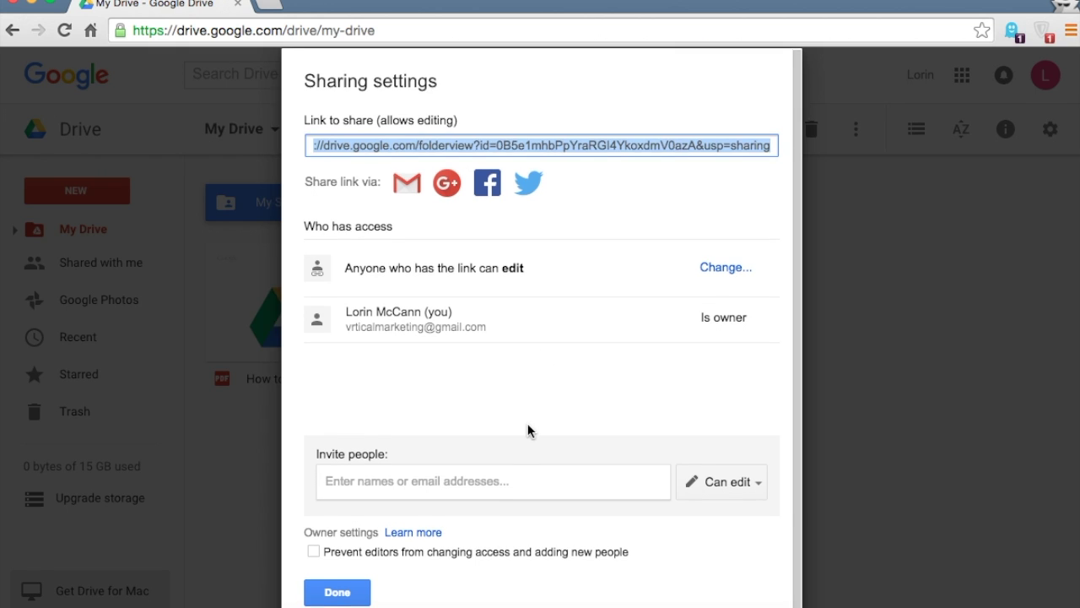
Cancel the link-sharing change, close Sharing settings, and open the My Stuff folder
scroll(527, 430, down, 1)
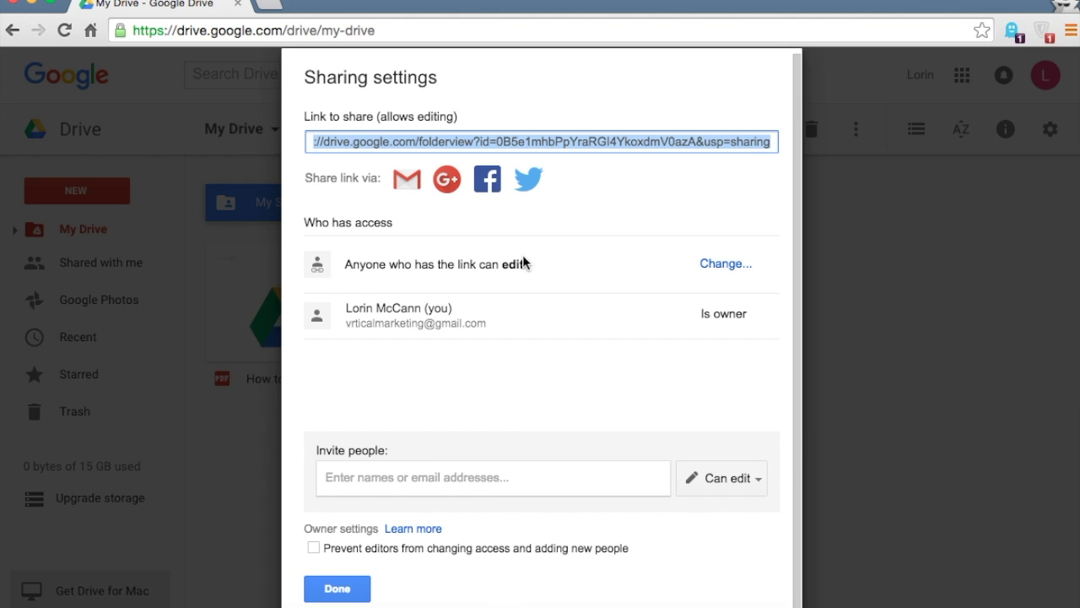
click(723, 264)
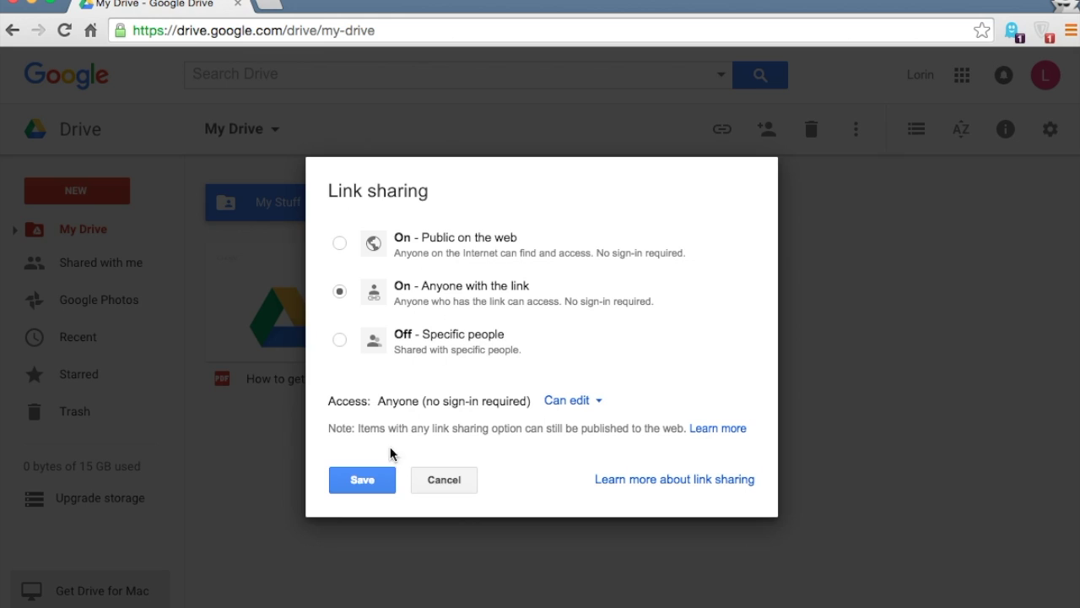
click(445, 483)
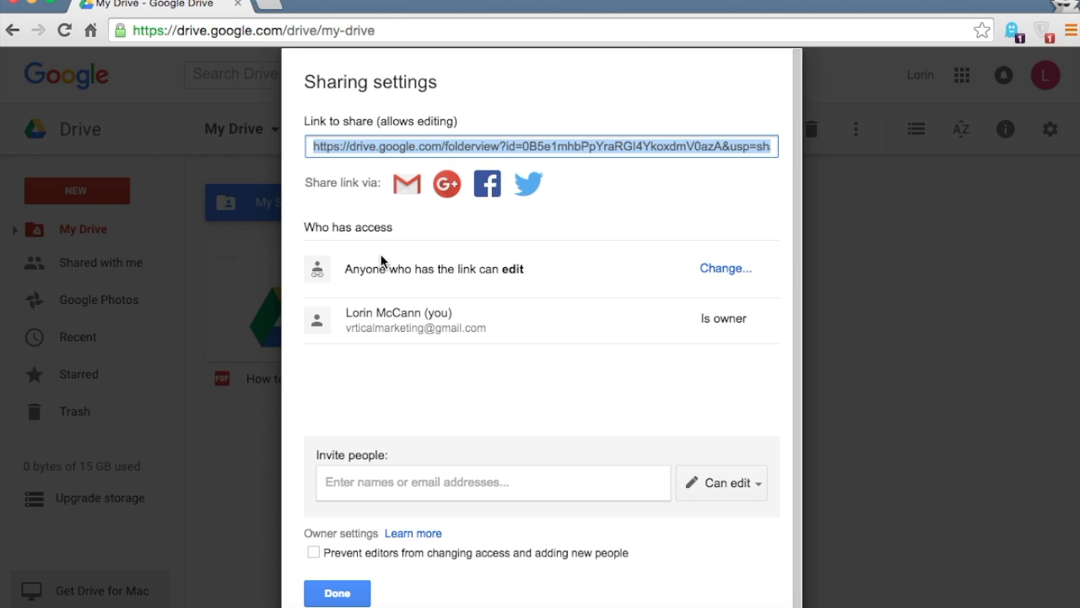
click(414, 482)
click(432, 526)
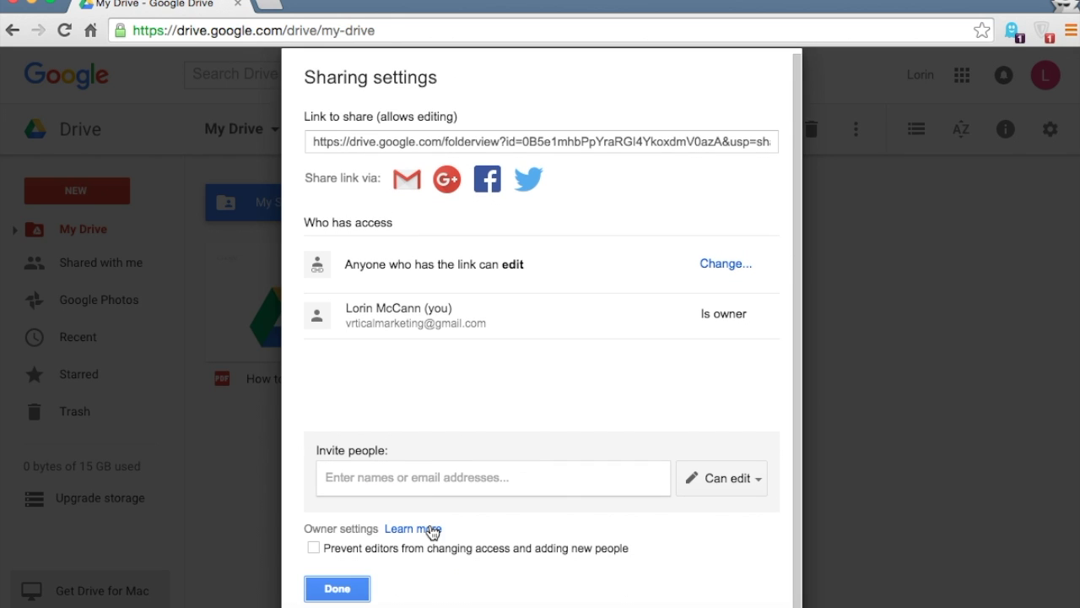
click(337, 588)
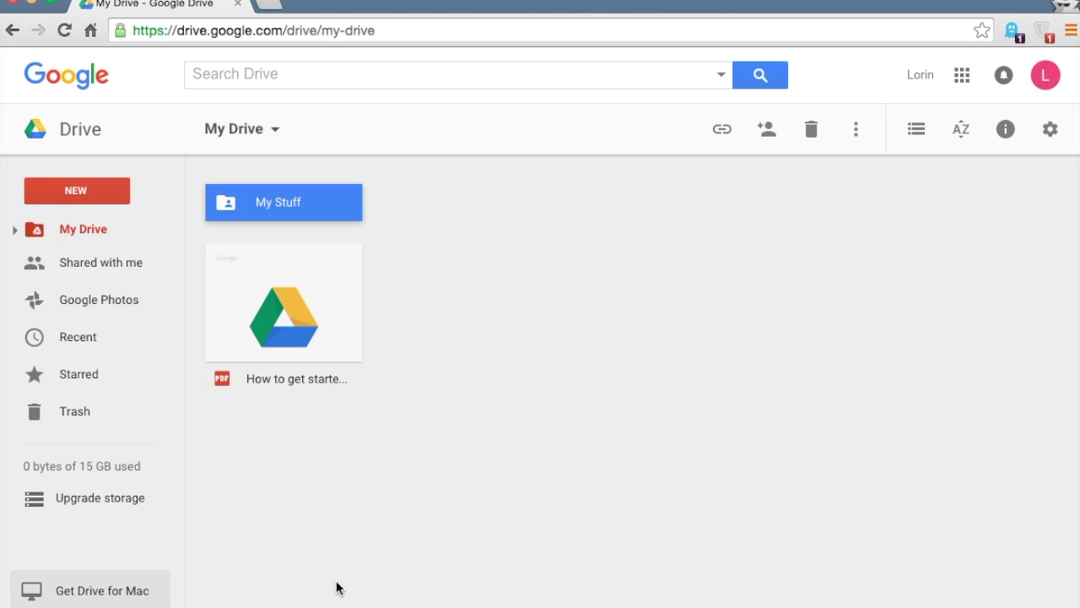
double_click(298, 201)
Inside My Stuff, check that the My Stuff document's link lets anyone edit, then close the dialog
click(273, 251)
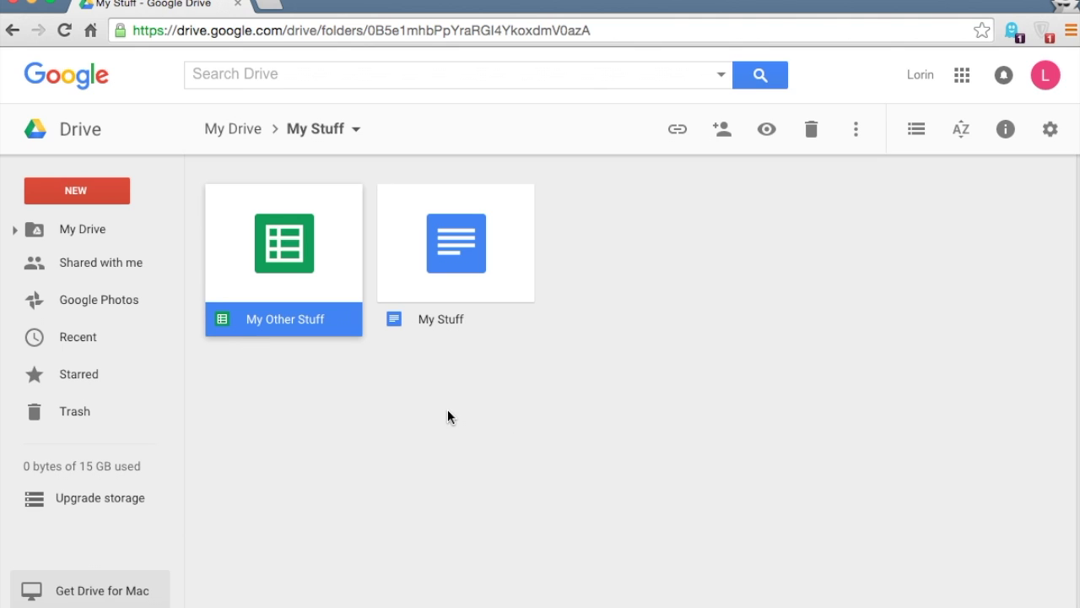
click(328, 395)
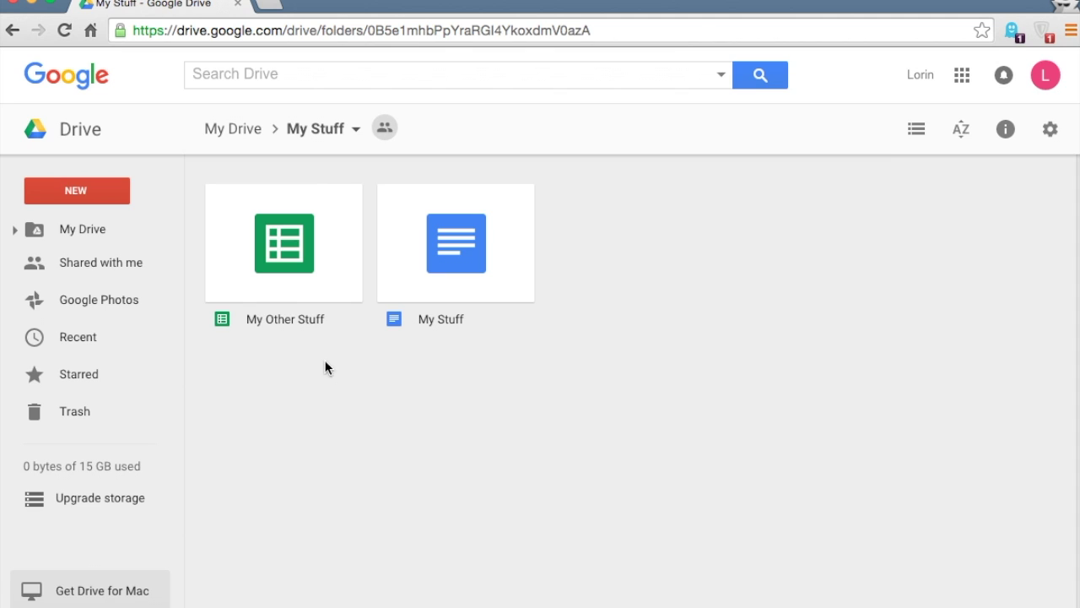
click(457, 265)
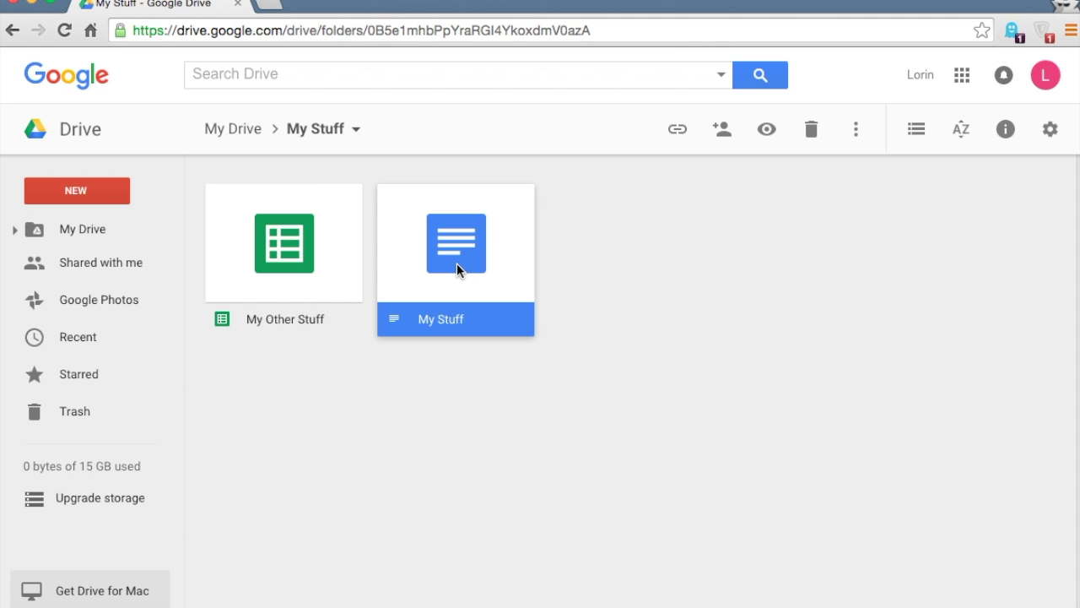
click(719, 131)
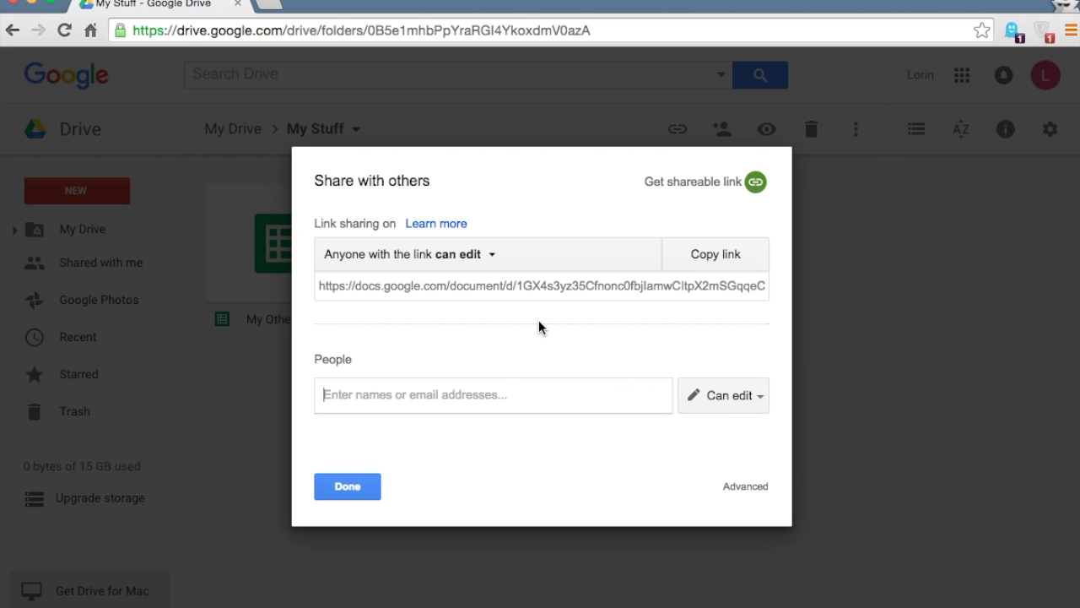
click(348, 487)
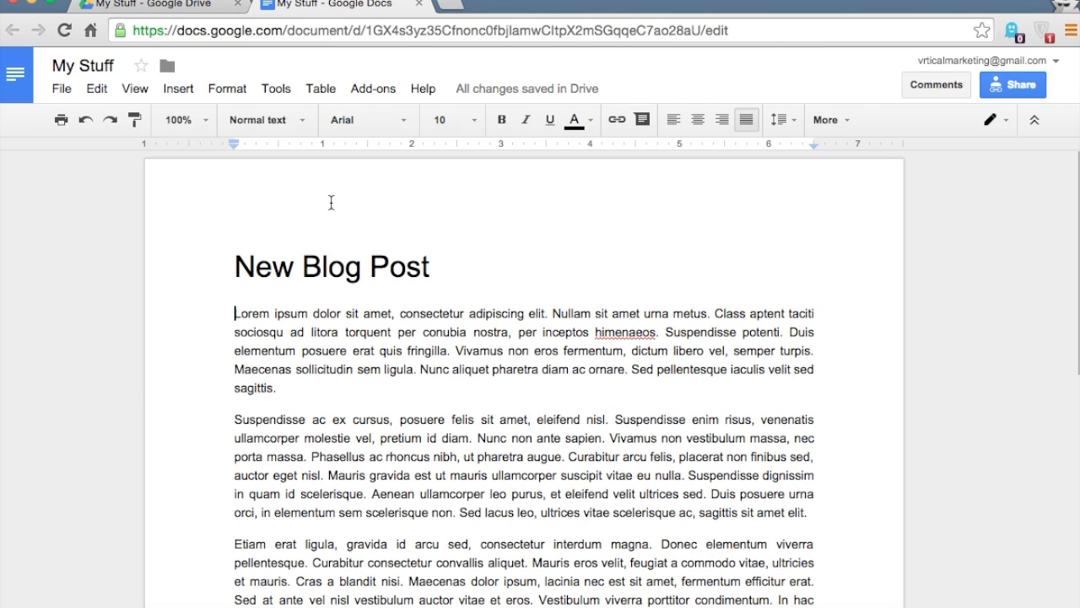
Read through the My Stuff blog post text, then bring up its sharing options
scroll(323, 243, down, 1)
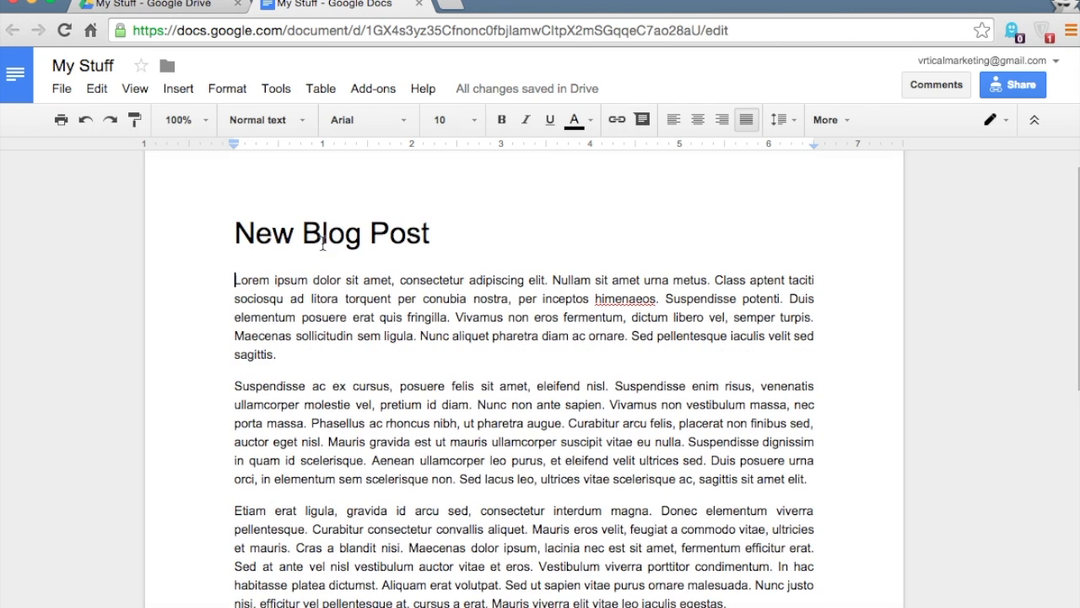
scroll(322, 244, down, 1)
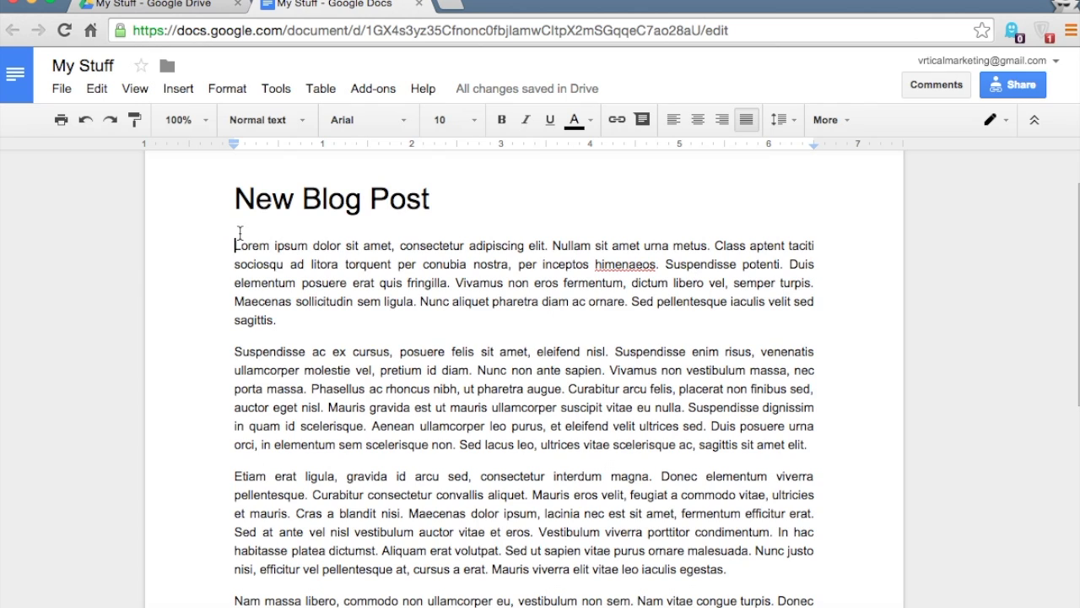
scroll(239, 233, down, 1)
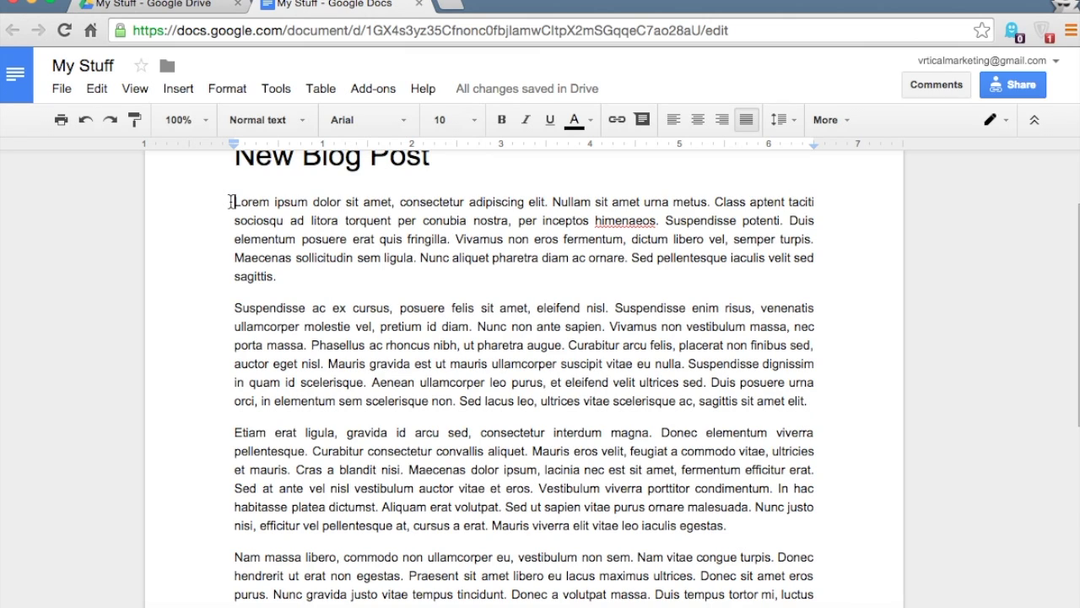
scroll(230, 202, up, 3)
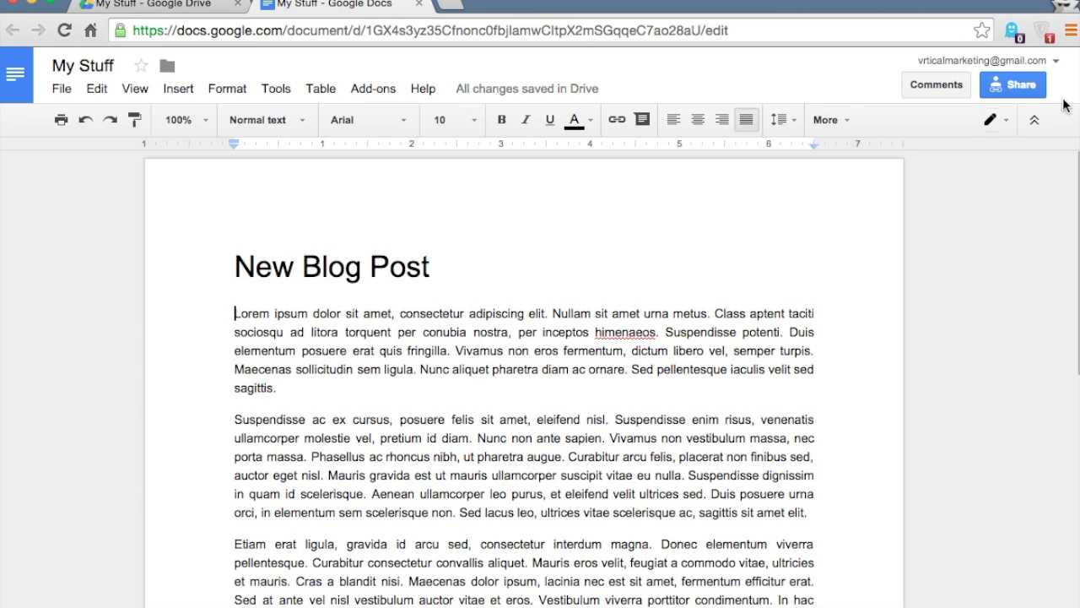
click(1006, 85)
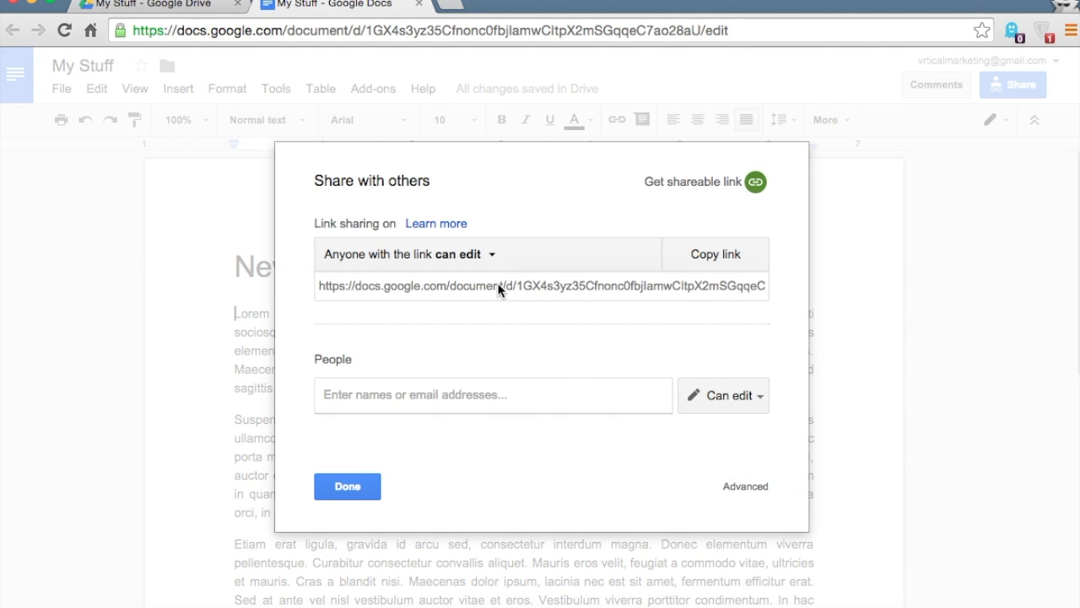
Invite one more person by e-mail address with Can edit access to My Stuff
click(349, 487)
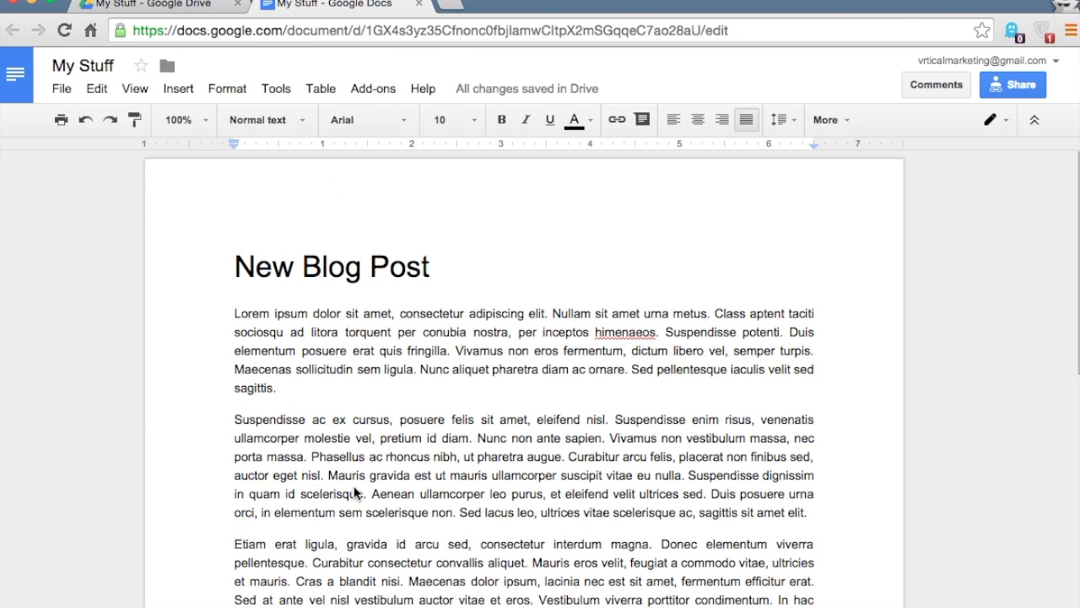
click(1029, 86)
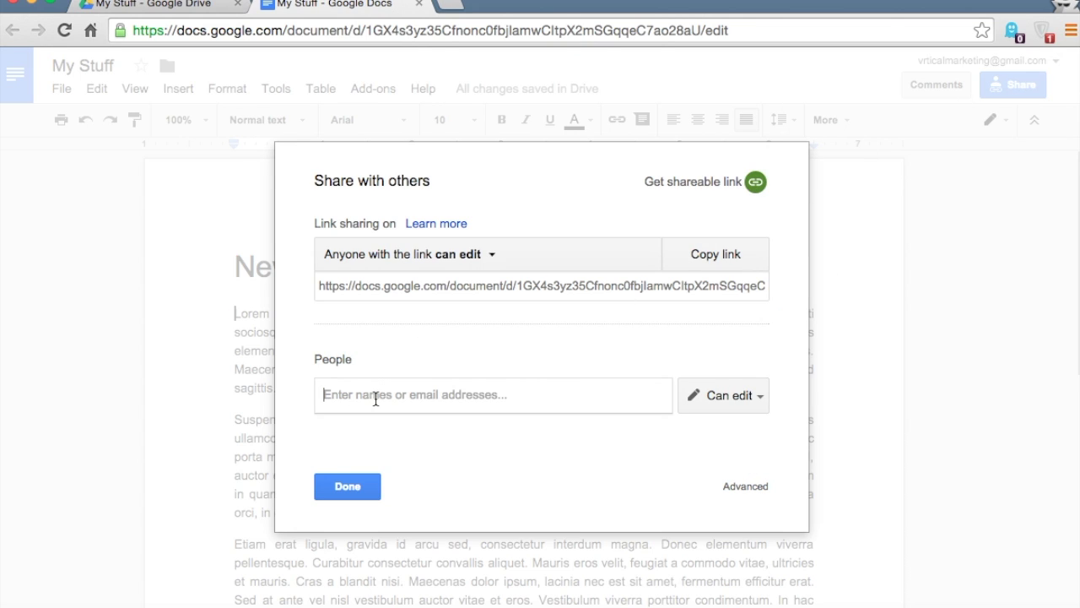
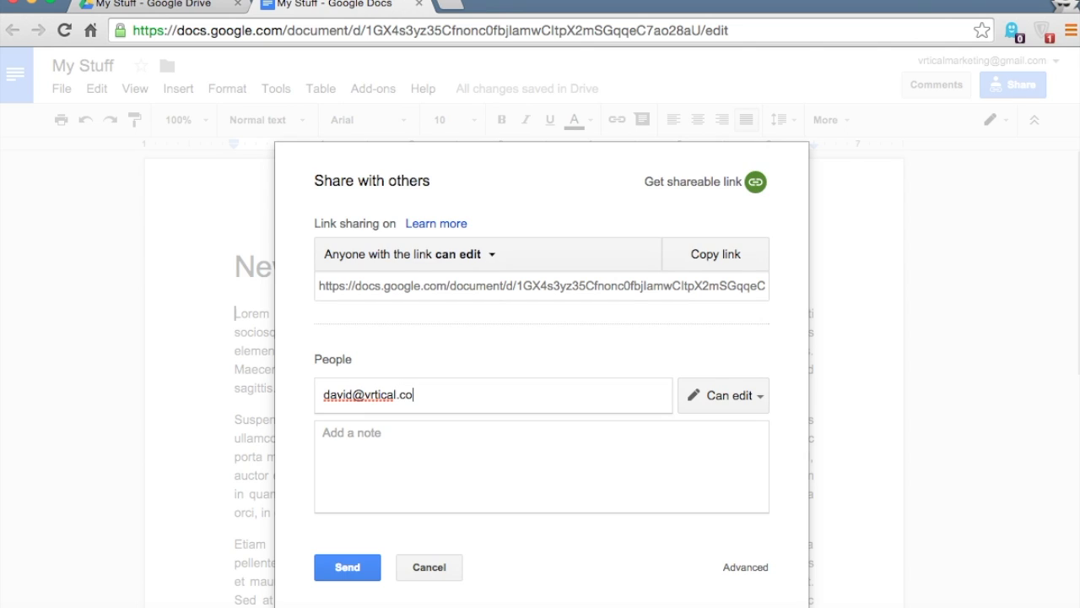
click(349, 569)
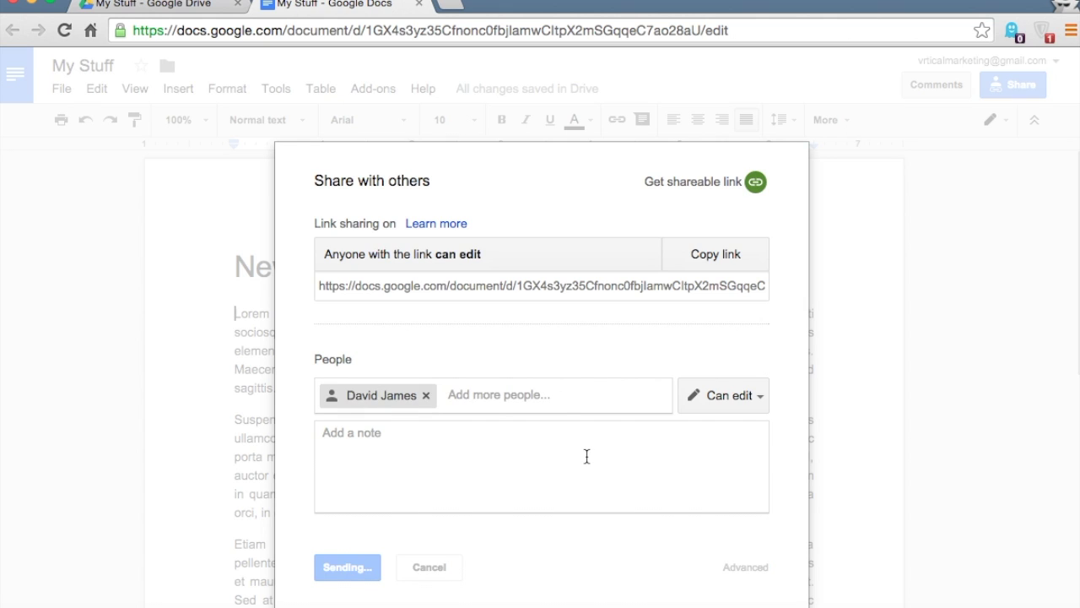
Post the comment 'How does look to you' on the blog post's second paragraph
scroll(628, 359, down, 1)
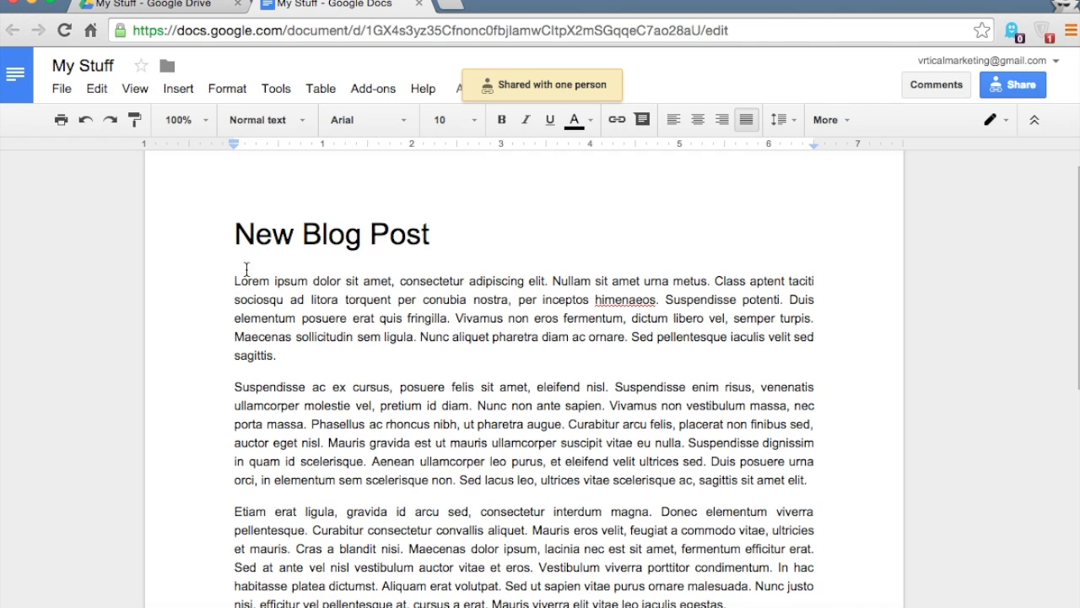
scroll(226, 241, up, 1)
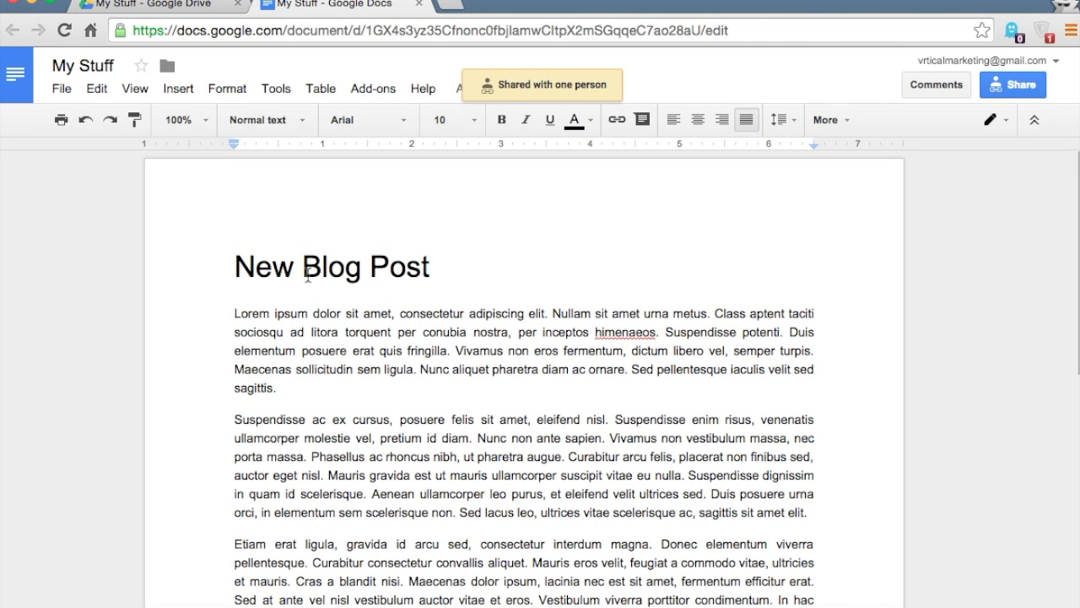
scroll(238, 314, down, 3)
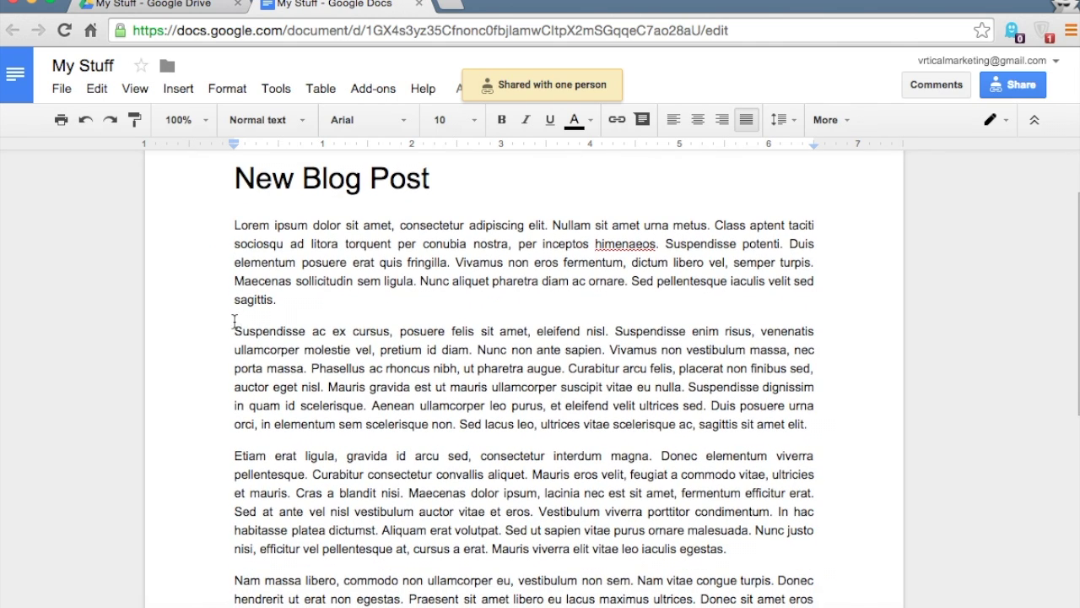
drag(234, 331, 706, 404)
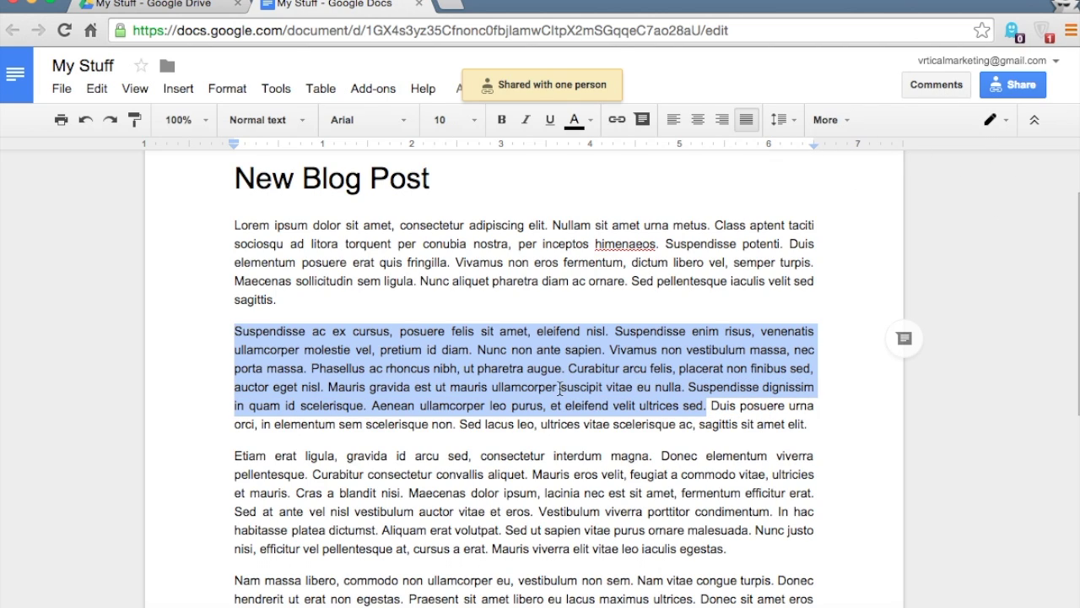
scroll(524, 412, up, 3)
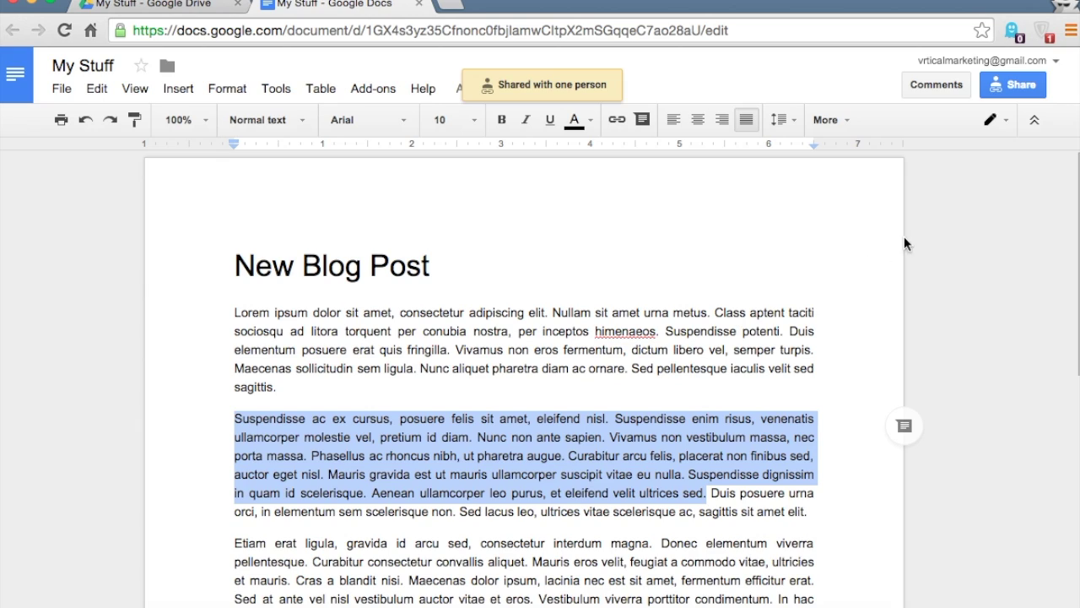
click(932, 88)
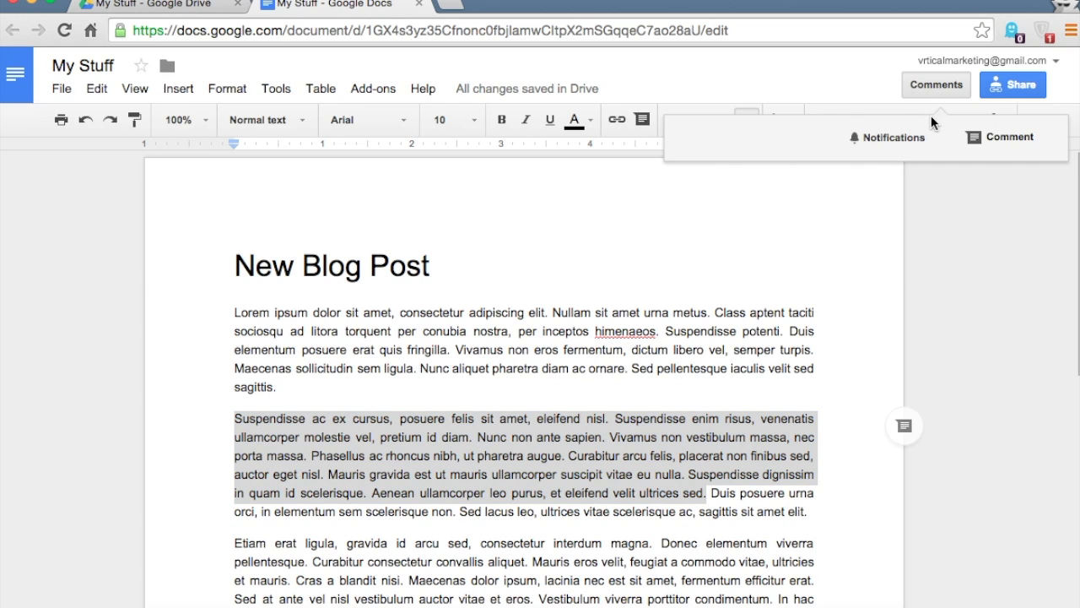
click(987, 142)
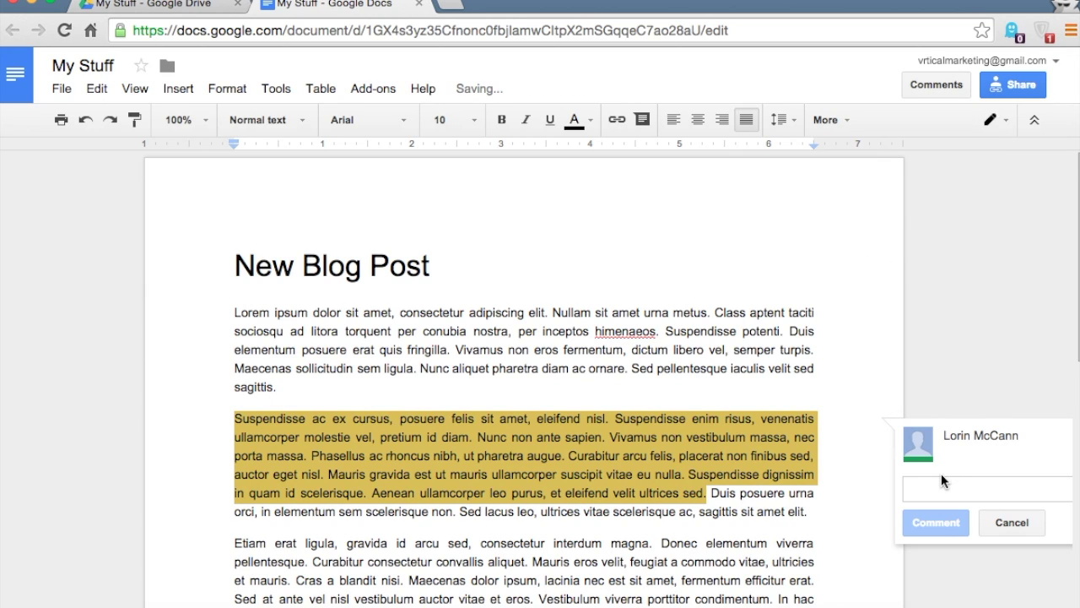
text(How )
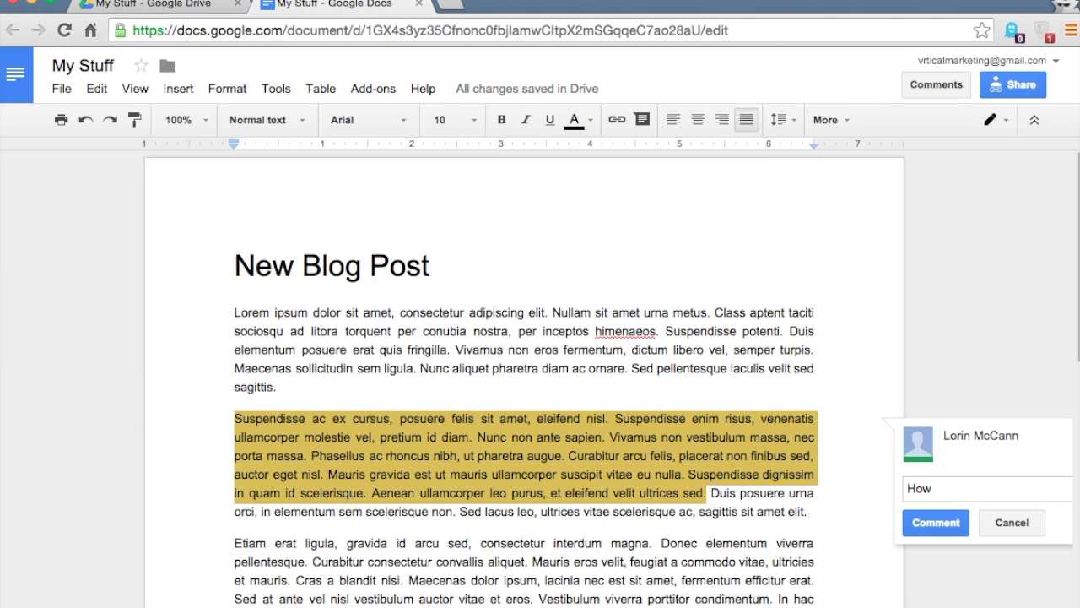
text(does look to you?)
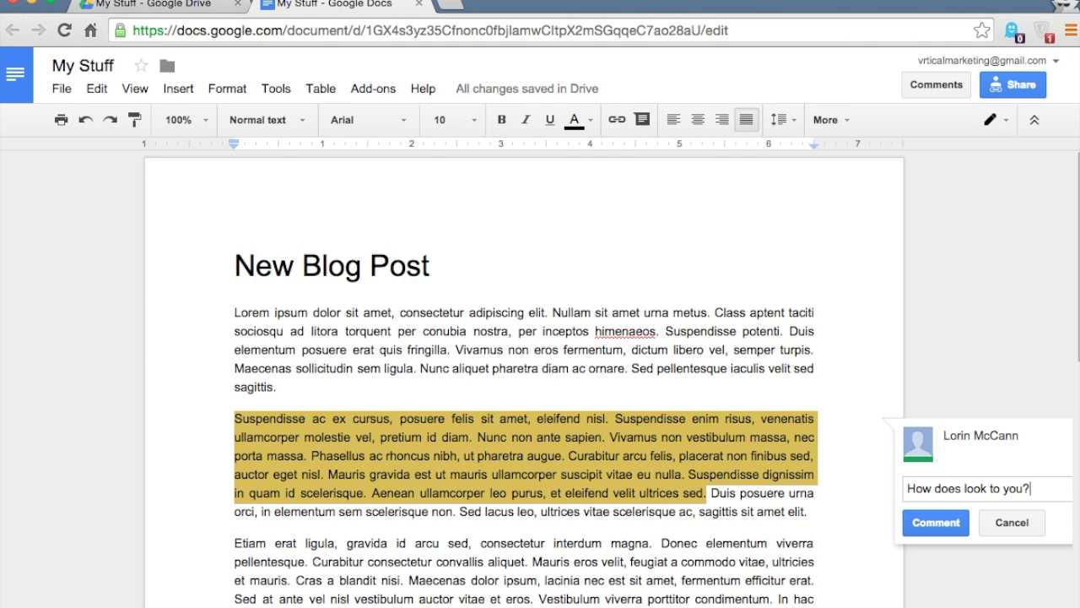
click(950, 519)
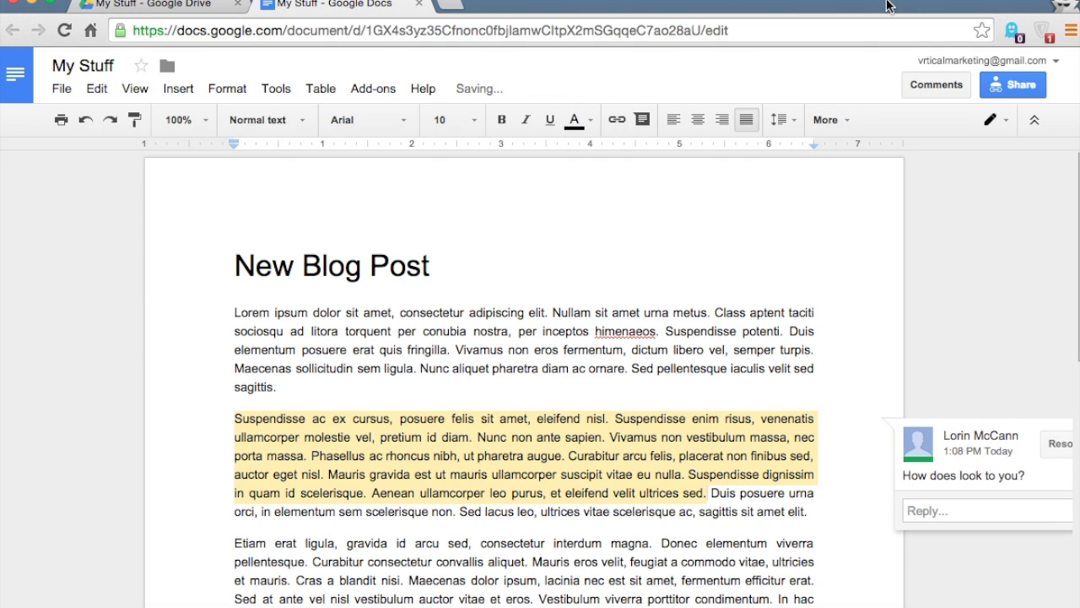
Open the new comment and start a reply, then cancel it without posting
scroll(1043, 422, down, 5)
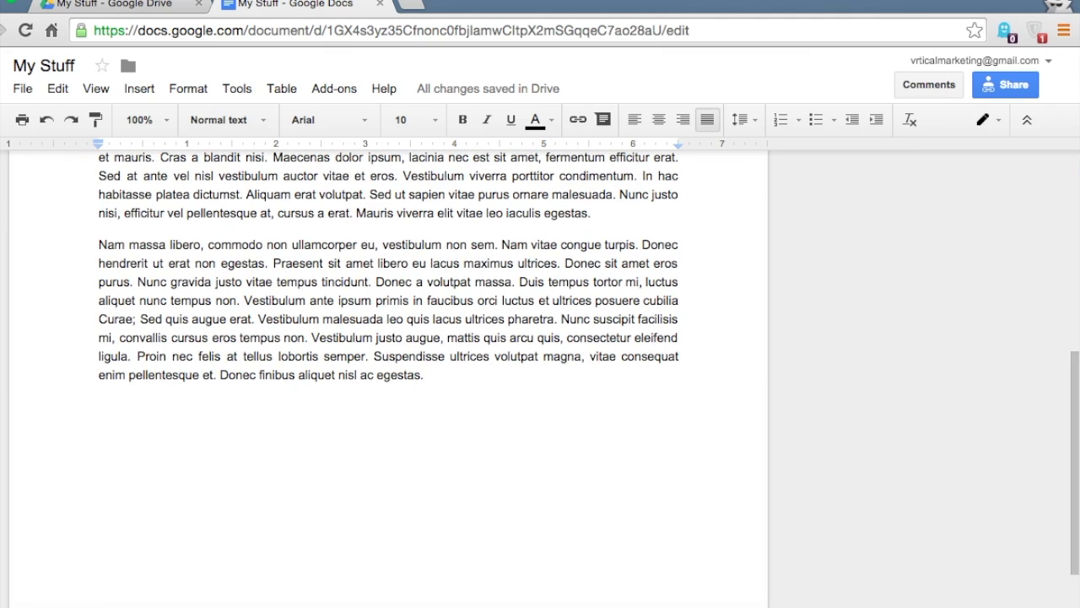
scroll(1006, 534, up, 5)
scroll(1006, 534, down, 1)
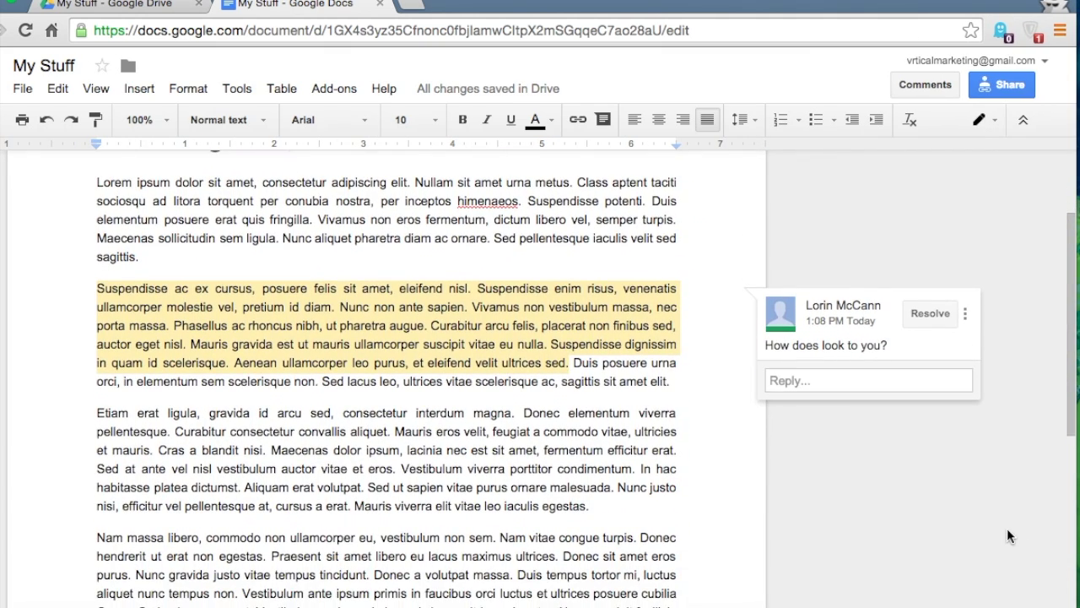
click(445, 325)
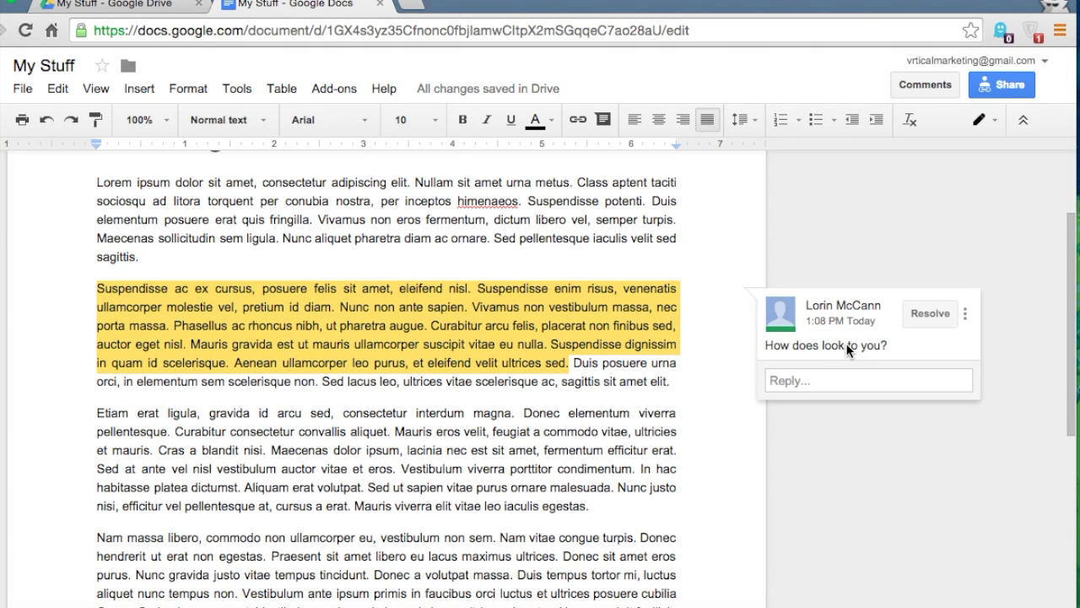
click(812, 380)
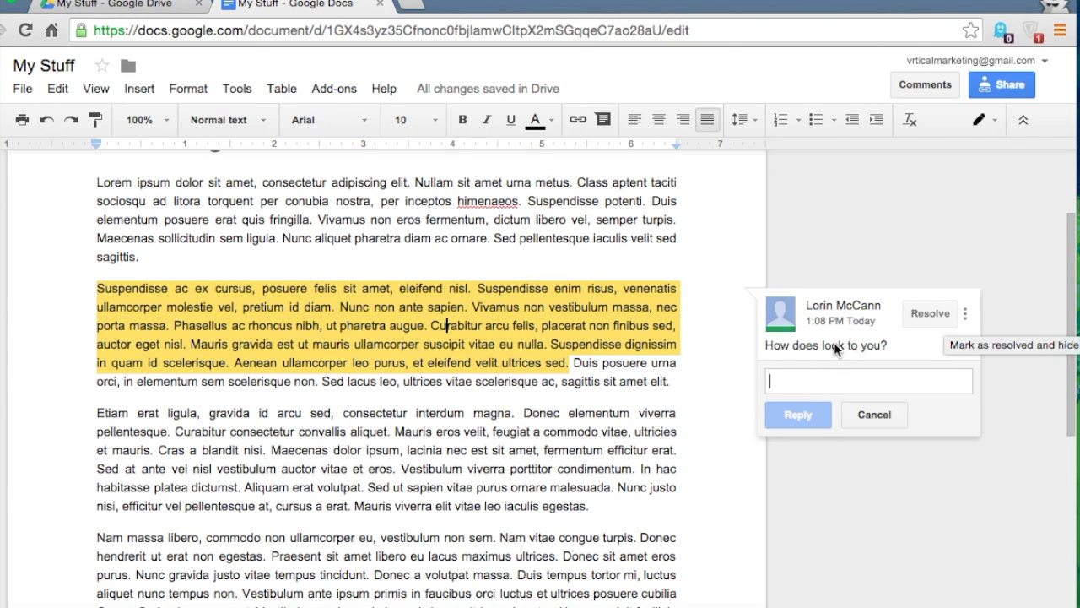
key(Escape)
scroll(617, 410, down, 2)
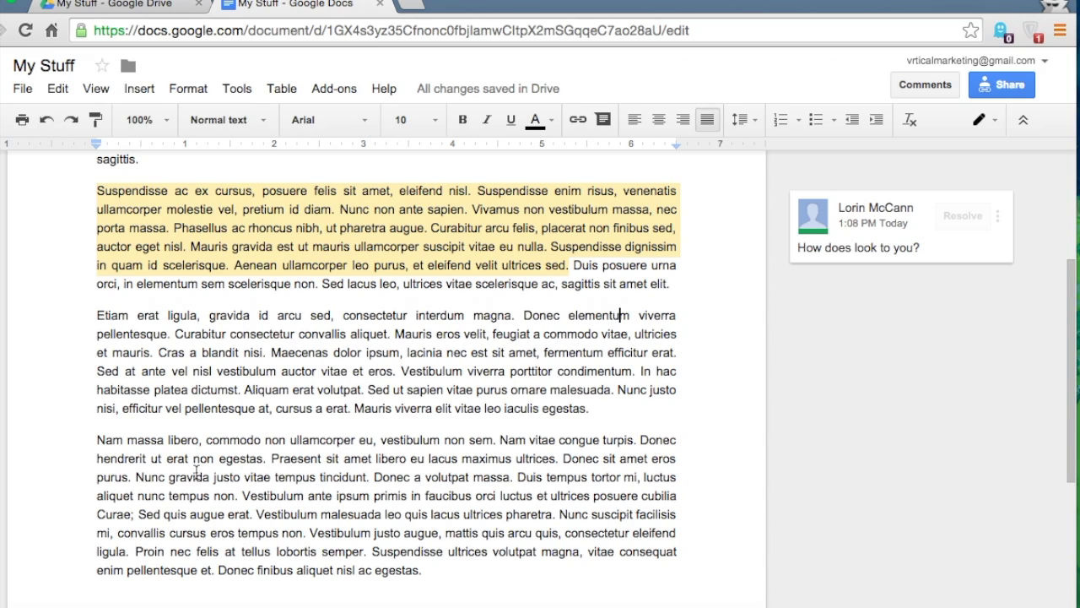
Comment on 'Nam vitae…massa.', +mentioning the colleague's e-mail and asking them to 'work on this a bit more?'
drag(500, 441, 513, 475)
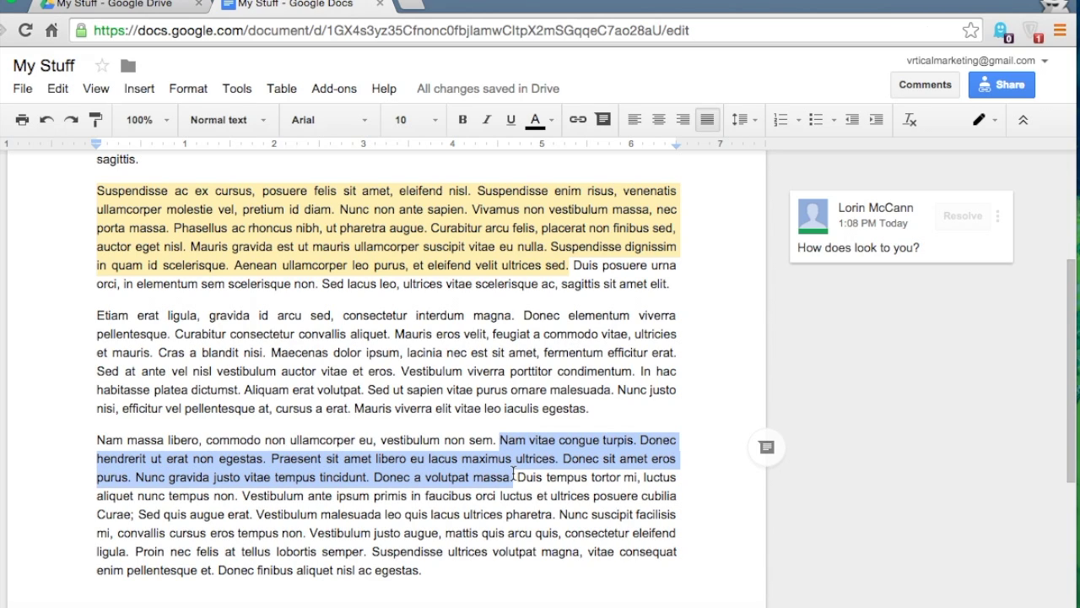
click(907, 88)
click(966, 141)
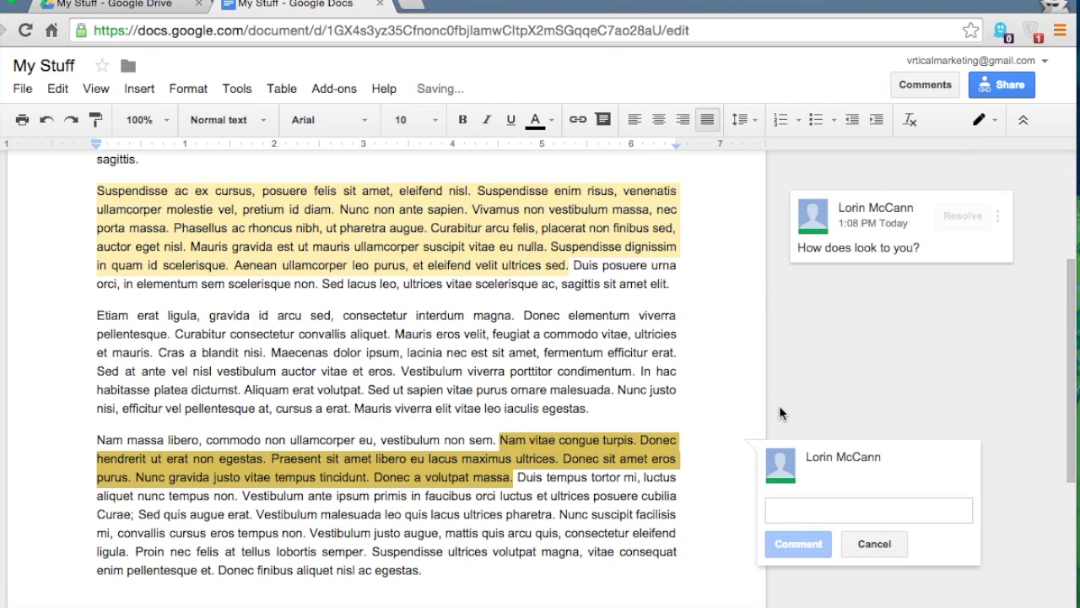
text(David, ca)
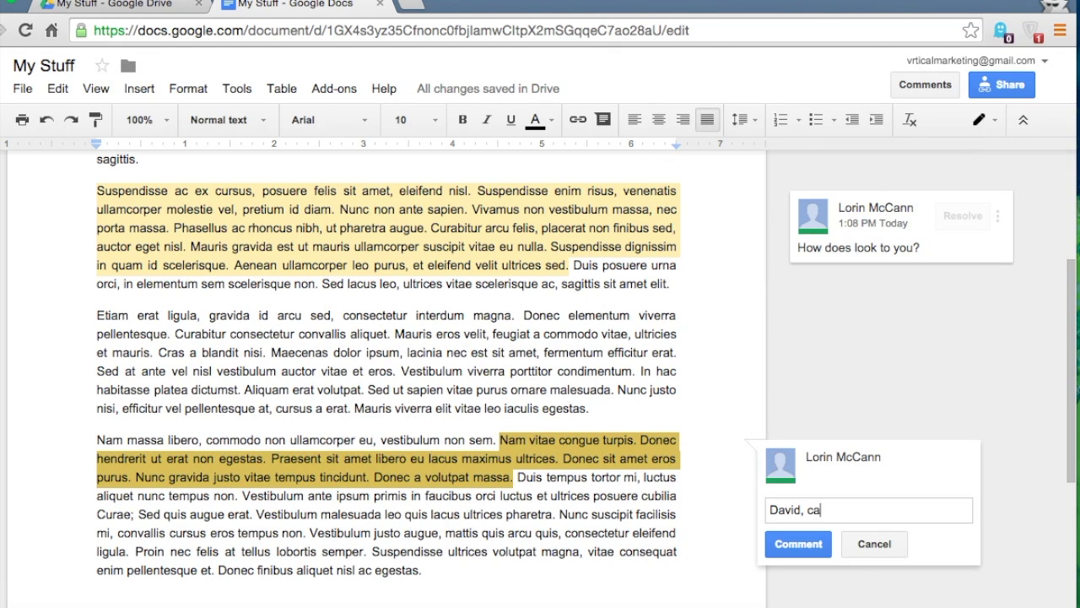
text(n work on this a bit more)
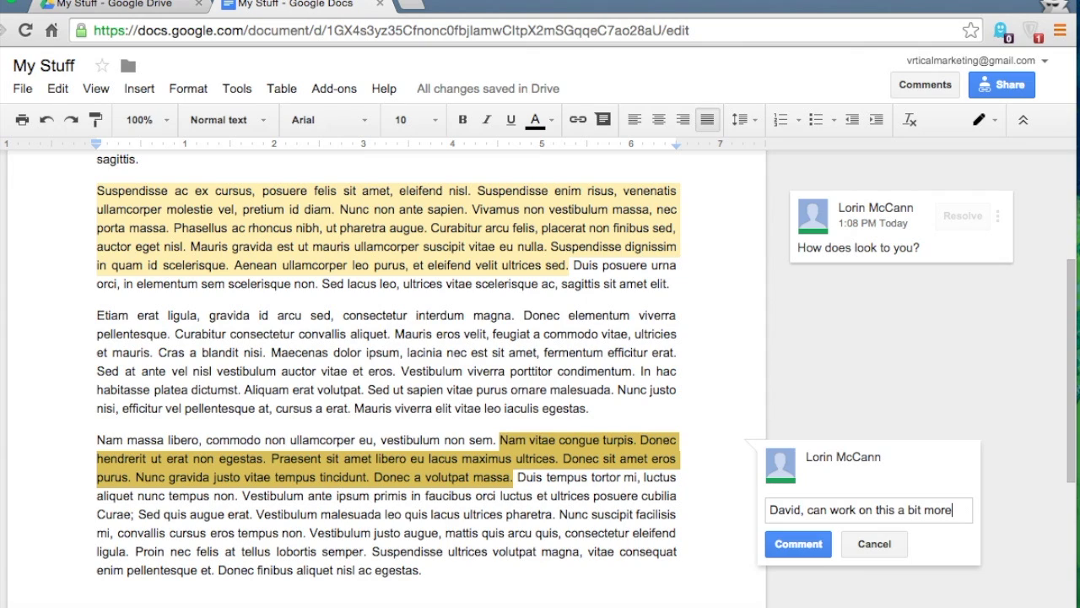
text(?)
drag(802, 508, 745, 508)
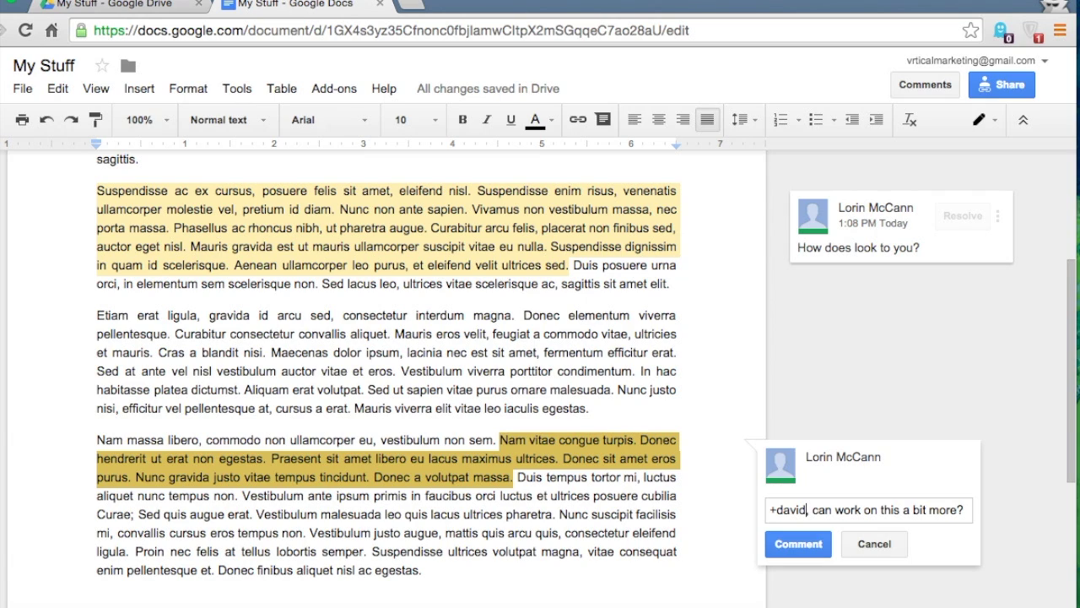
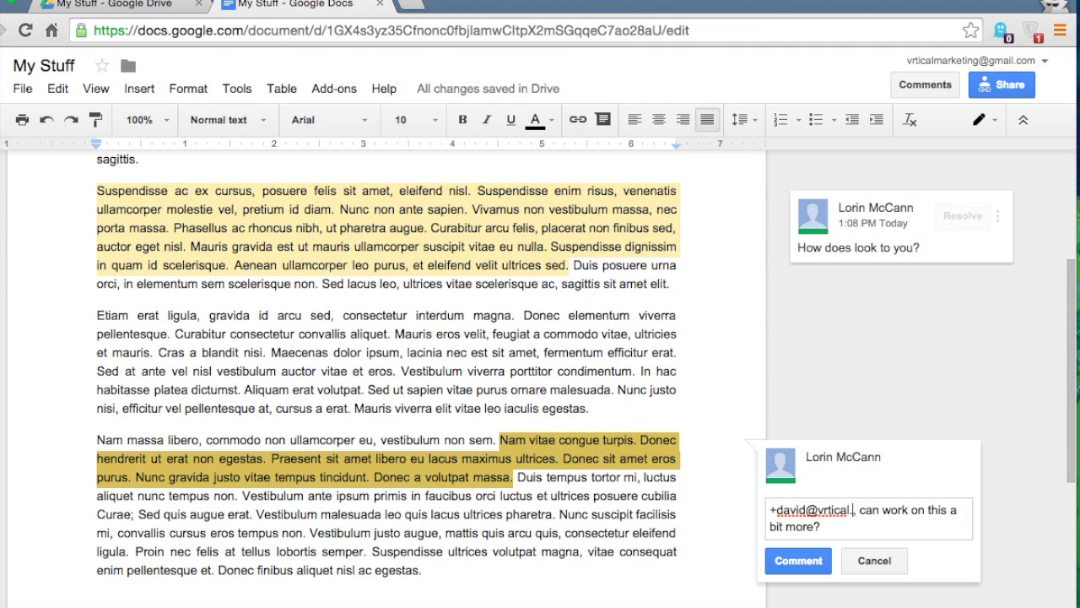
click(791, 582)
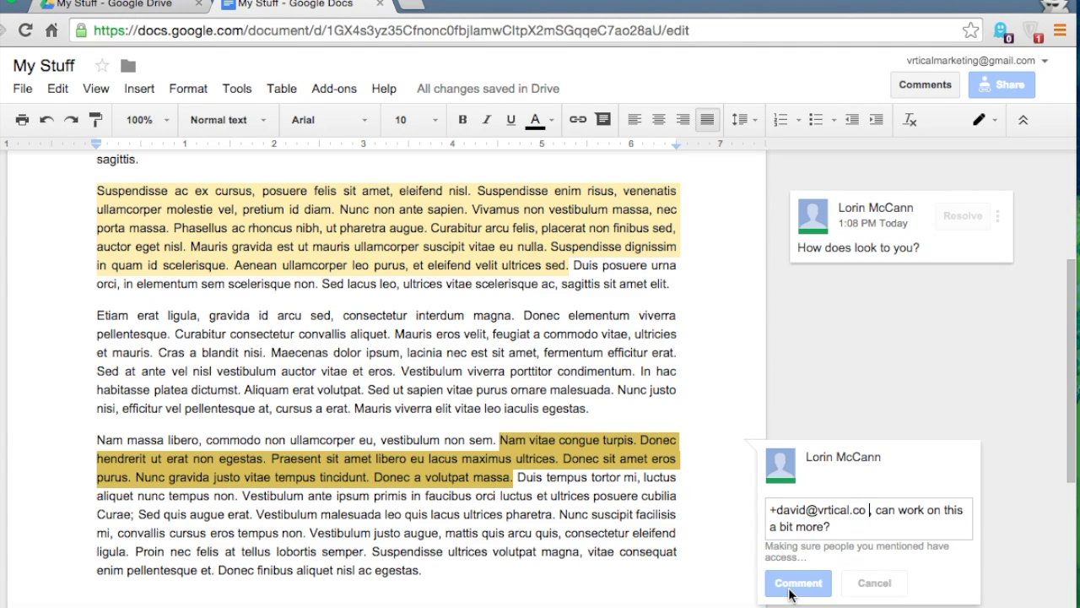
scroll(699, 489, down, 2)
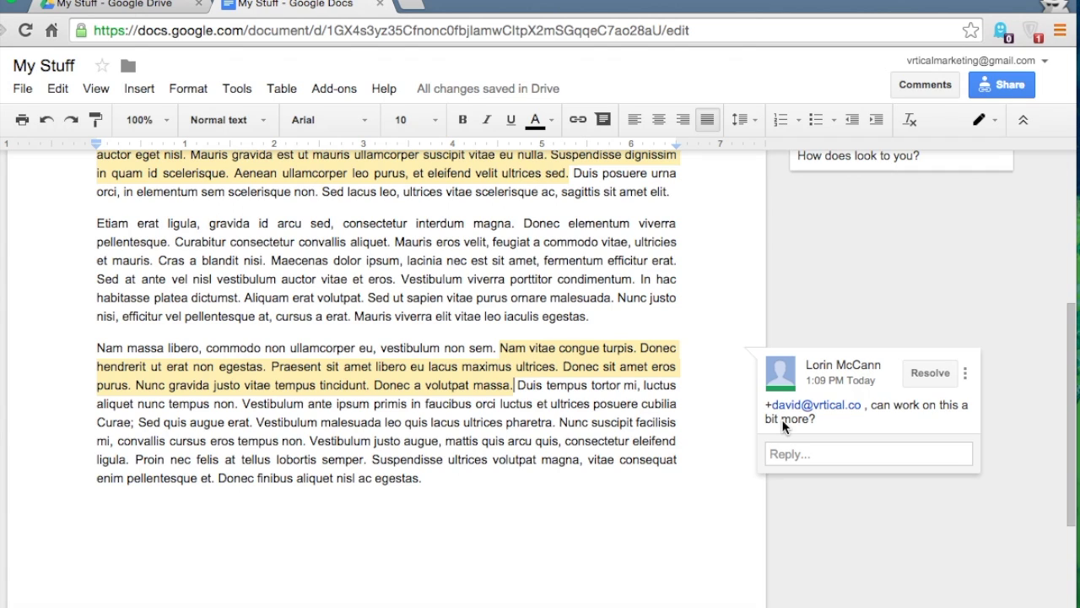
Change the document's editing mode to Suggesting from the mode dropdown
click(603, 422)
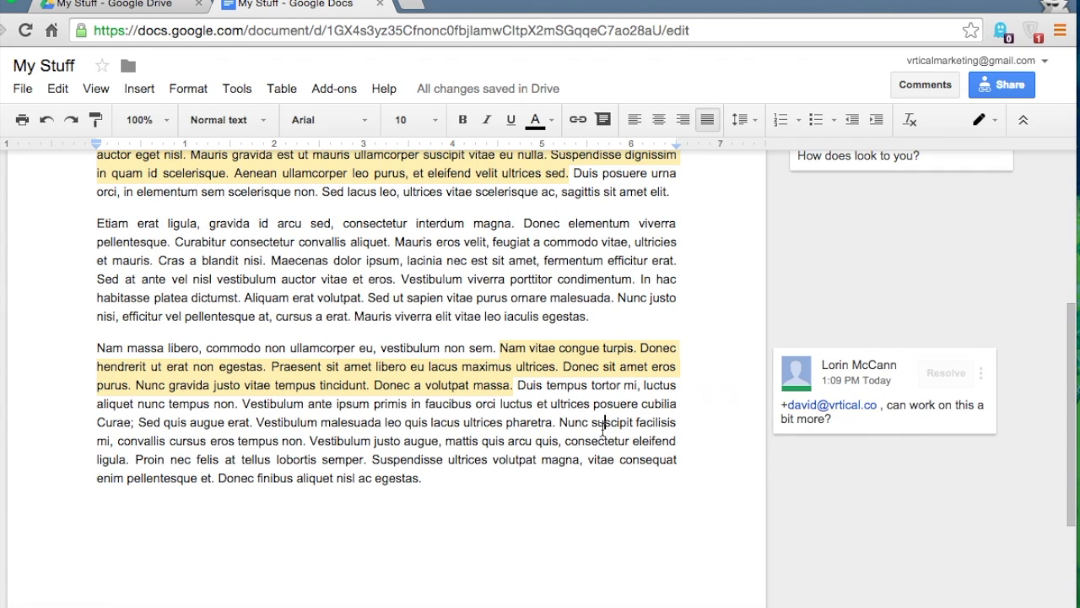
scroll(602, 426, up, 4)
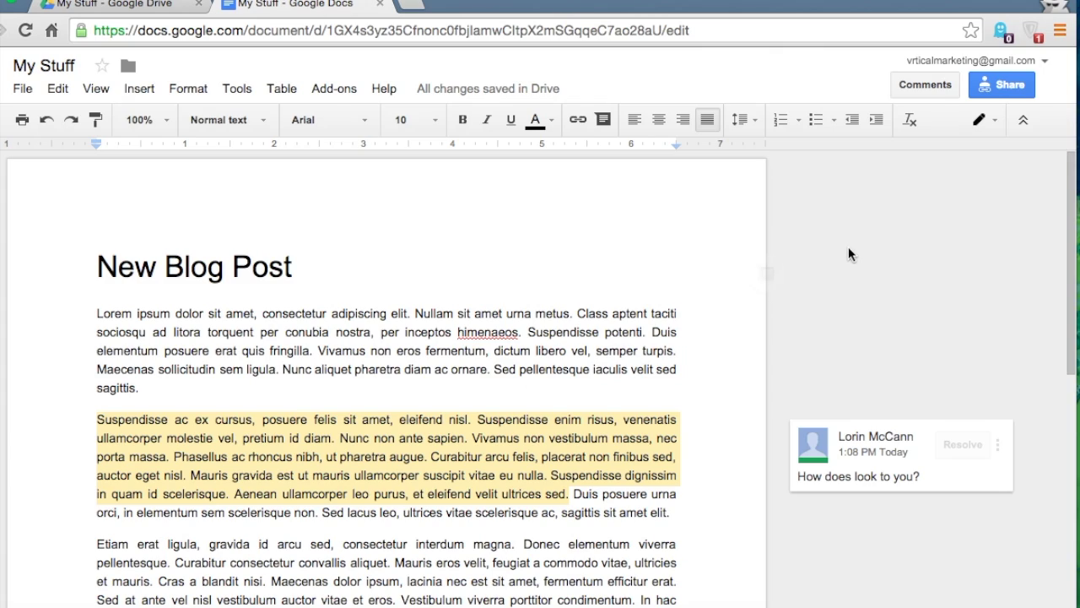
click(984, 125)
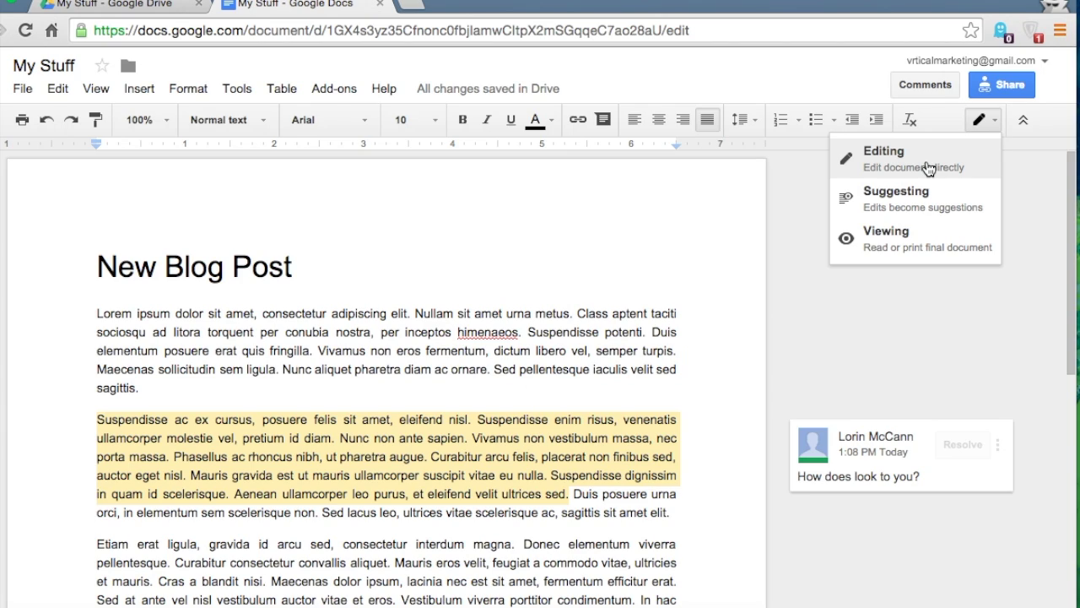
click(898, 201)
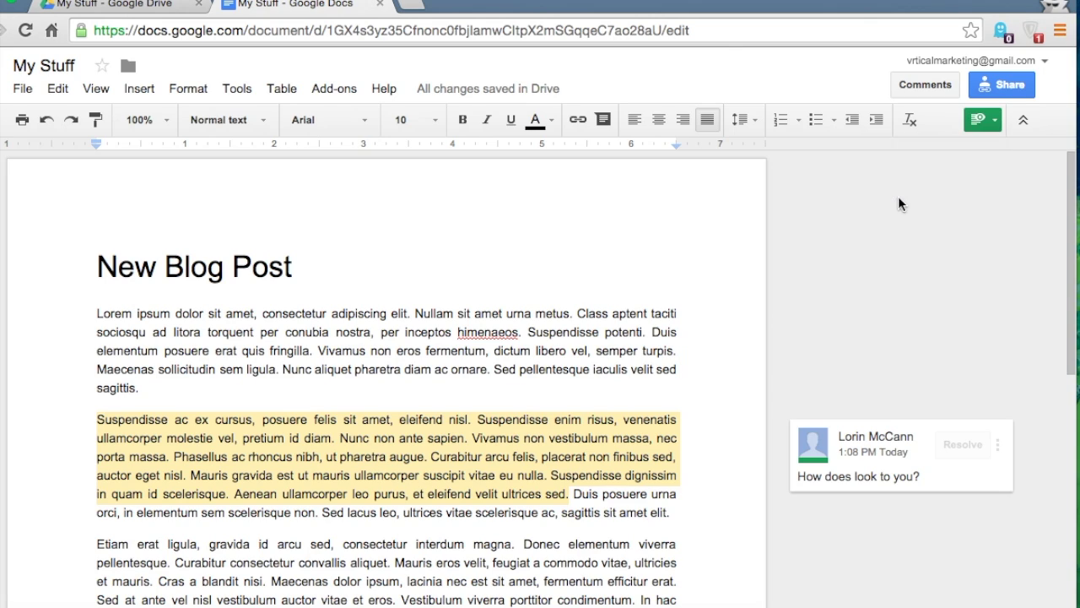
scroll(131, 407, down, 2)
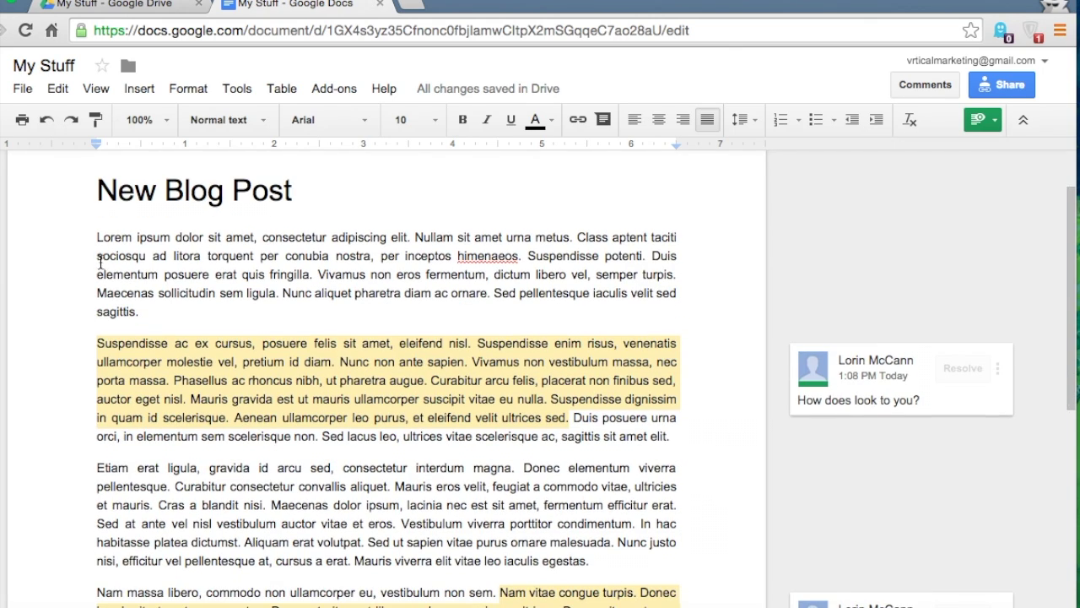
Suggest deleting the 'torquent…fringilla.' sentence and a passage in the Etiam paragraph
drag(207, 255, 313, 276)
key(BackSpace)
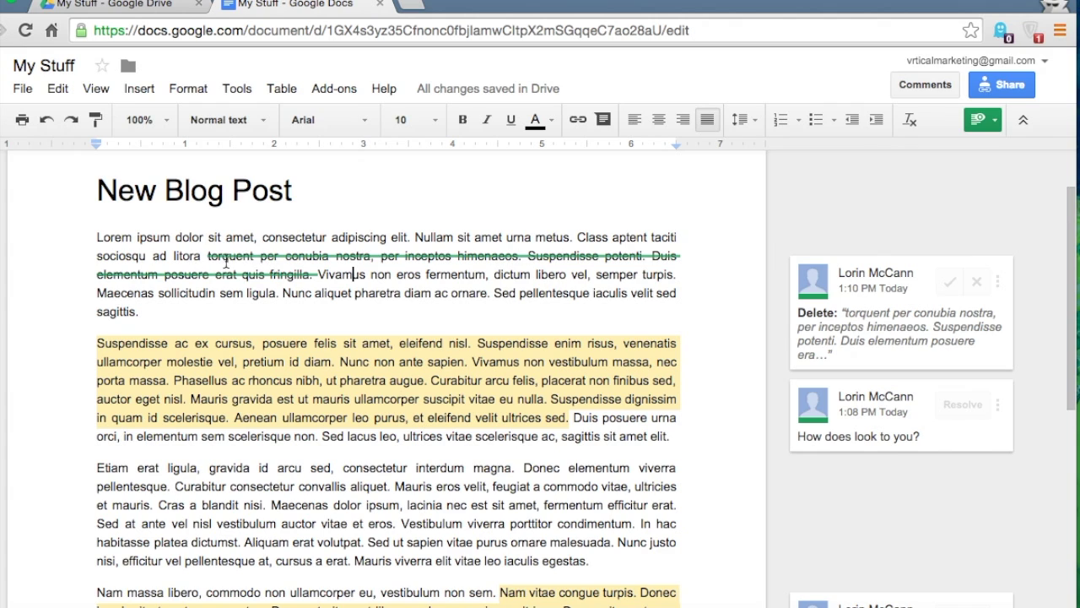
scroll(265, 371, down, 2)
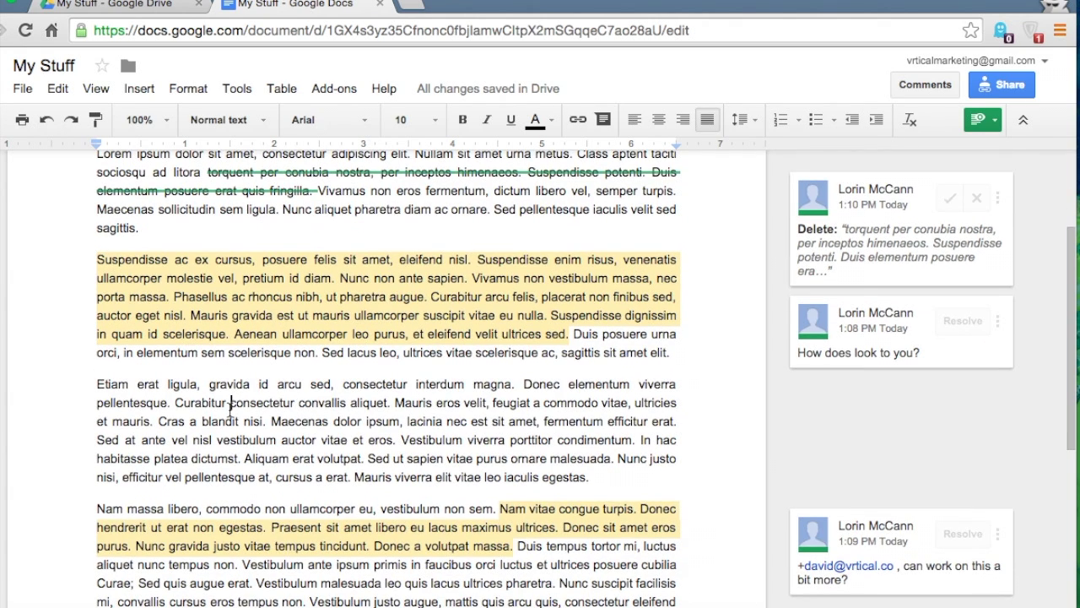
drag(230, 403, 386, 437)
key(Return)
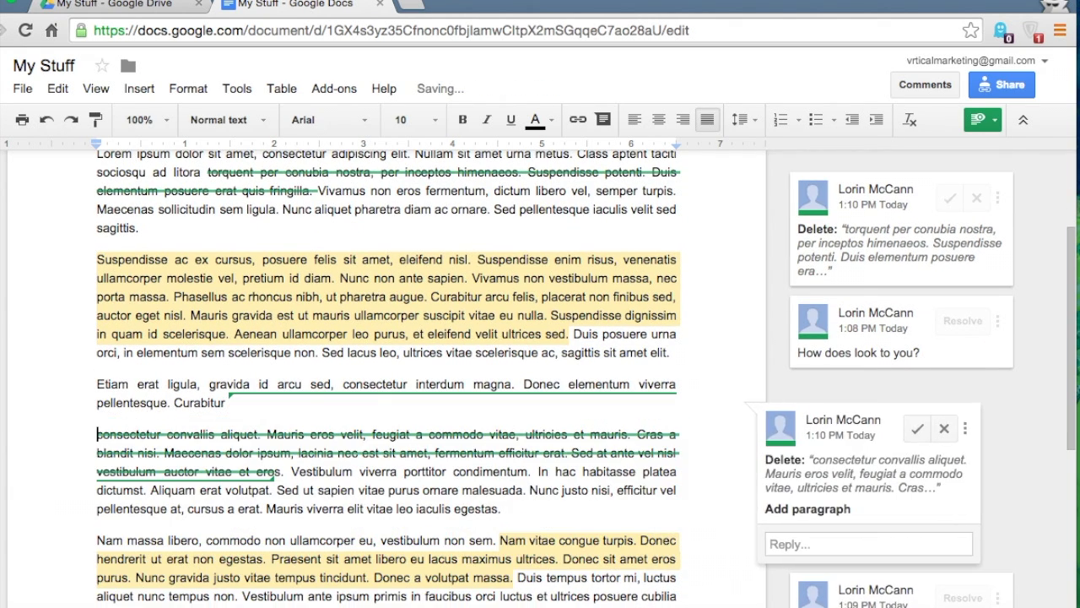
Add a 'Conclusion:' line at the end with a copied body passage pasted beneath it
key(ctrl+End)
key(Return)
key(Return)
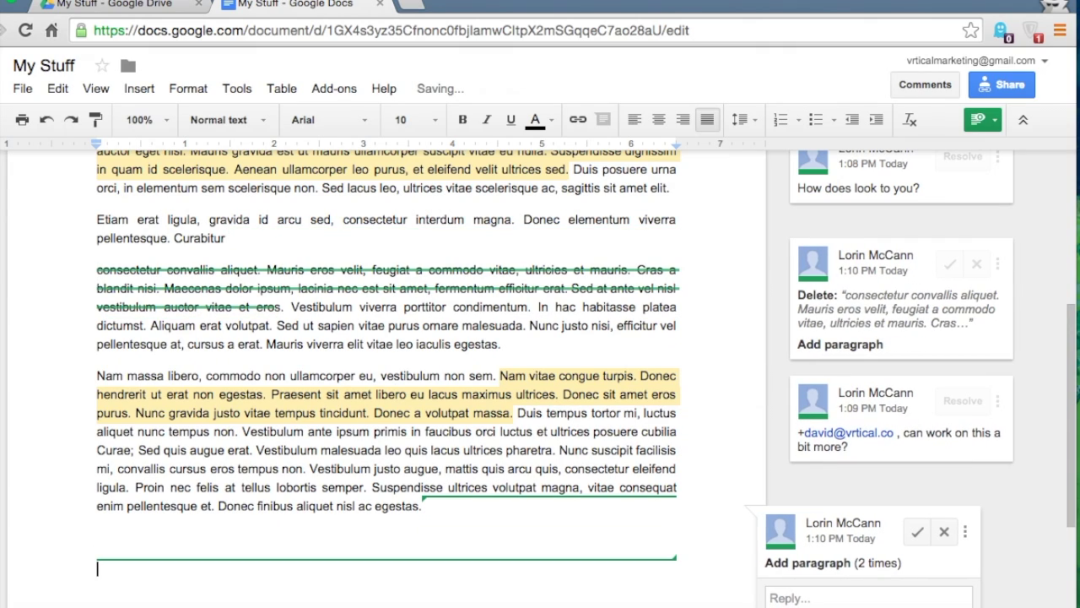
text(Conc)
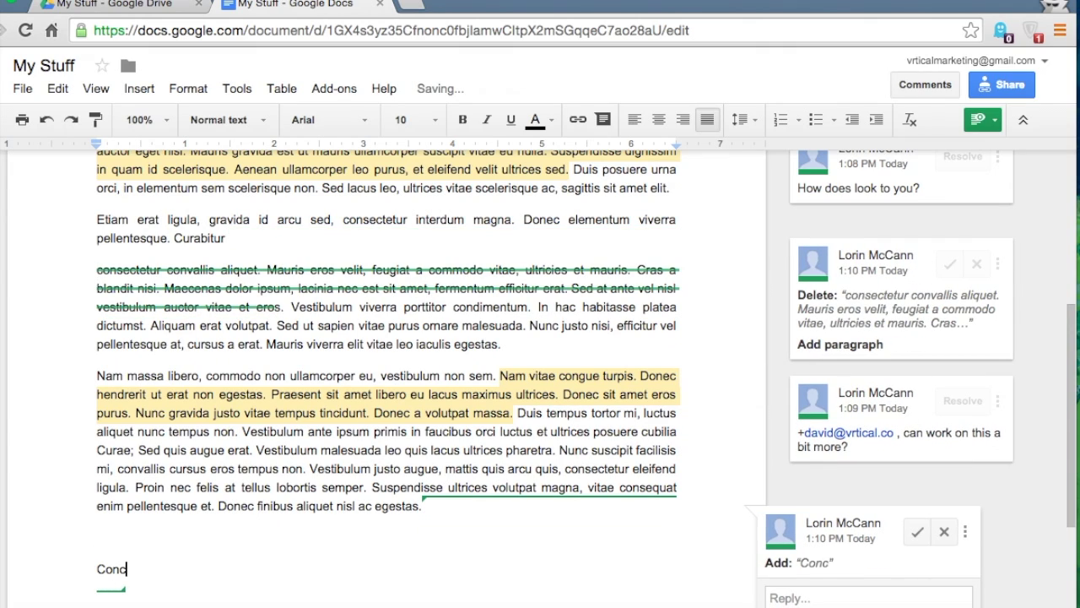
text(lusion:)
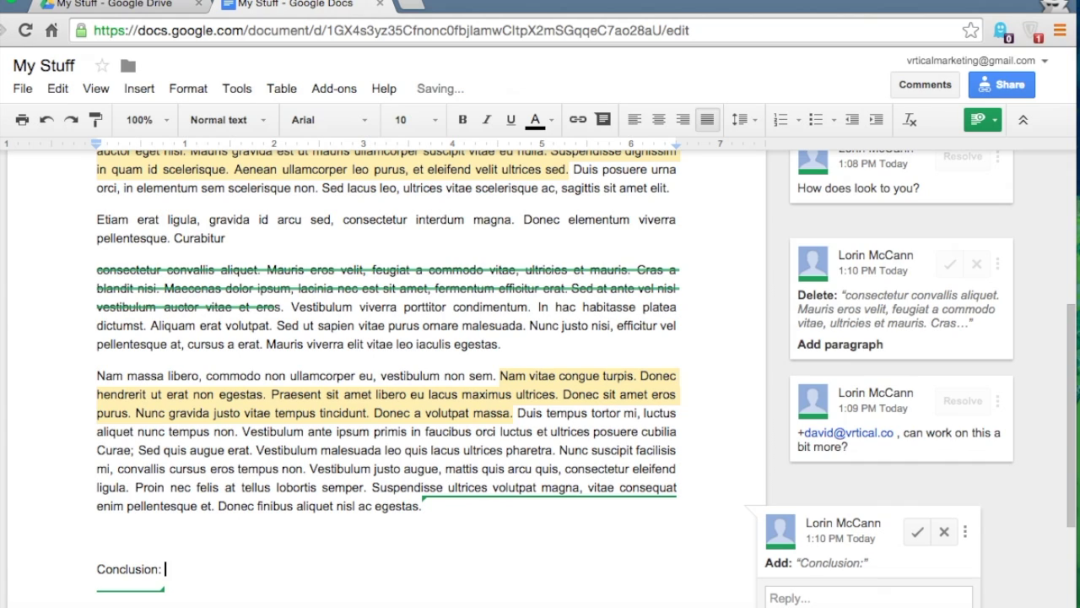
key(Return)
key(Return)
drag(115, 380, 294, 417)
click(136, 538)
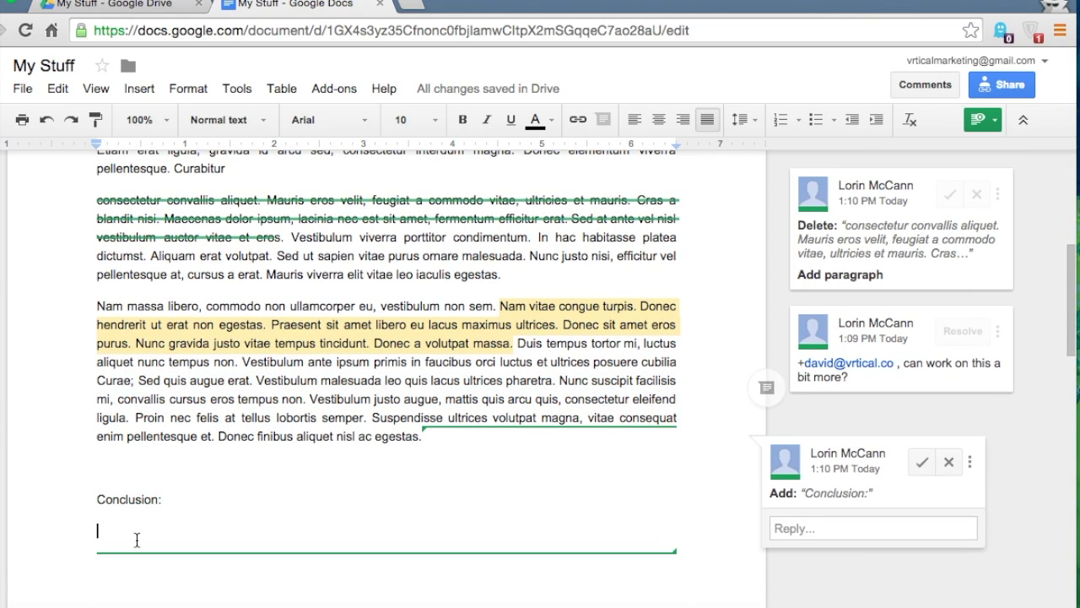
text(ae; Sed quis augue erat. Vestibulum malesuada leo quis lacus ultrices pharetra. Nunc suscipit facilisis mi, convallis cursus eros tempus non. Vestibulum justo augue, mattis quis arcu quis, consectetur eleifend ligula. Proin nec felis at tellus lob)
scroll(188, 499, down, 2)
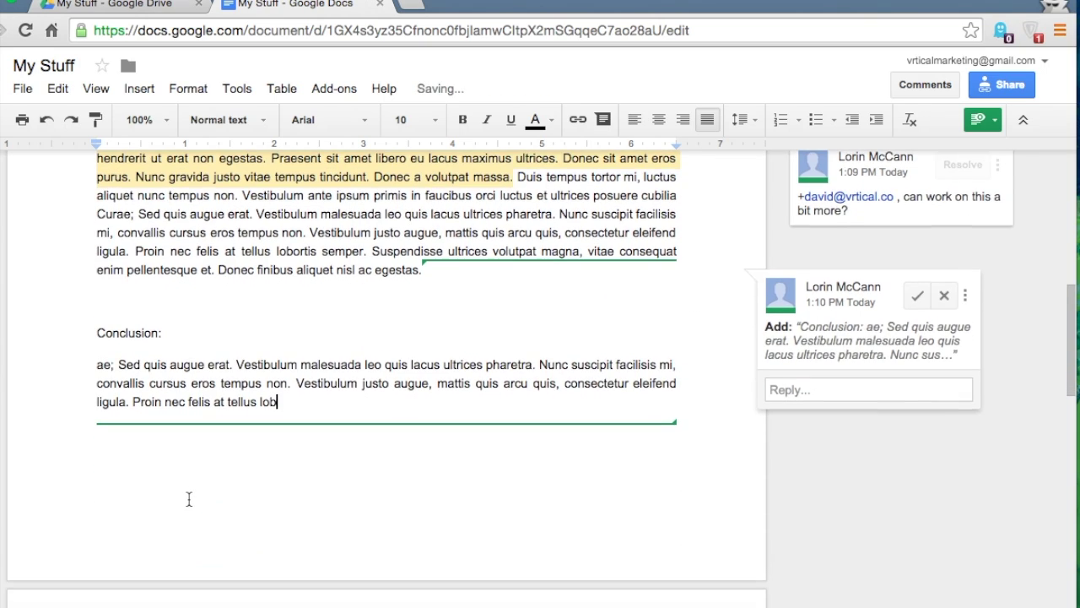
click(127, 302)
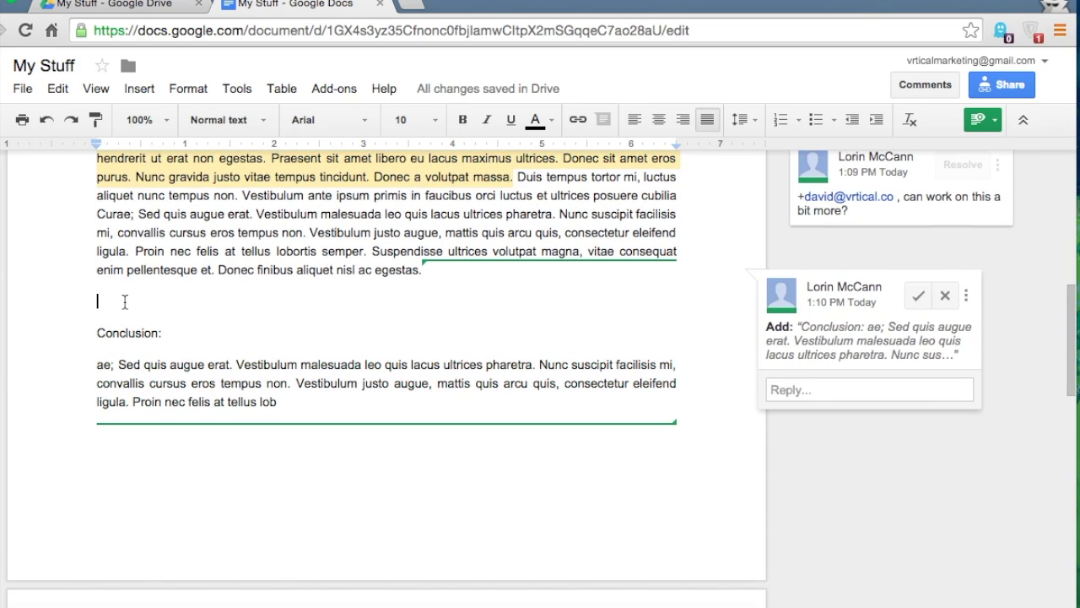
key(BackSpace)
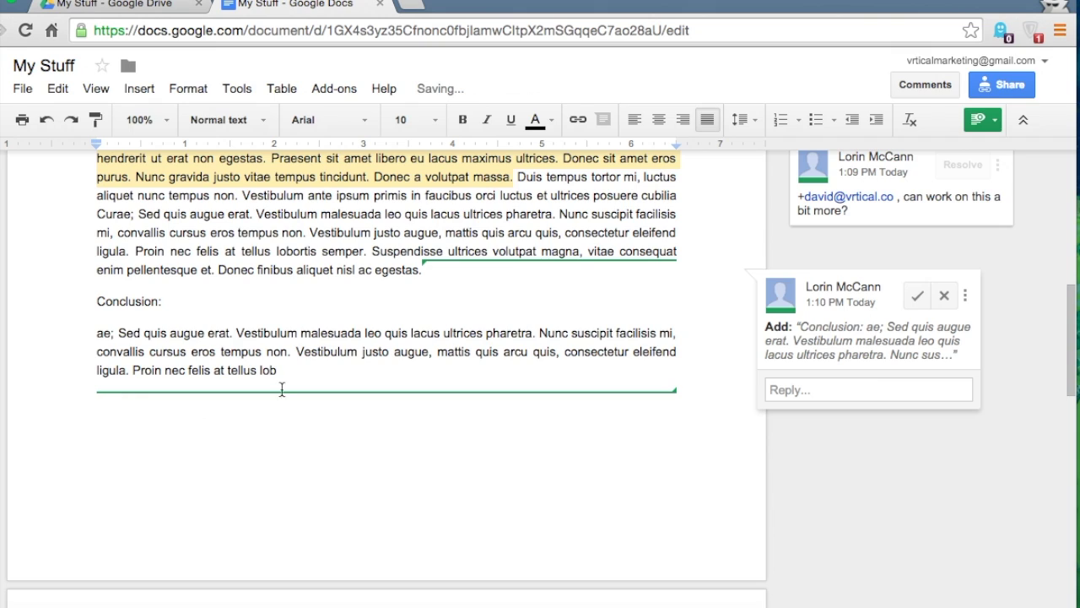
Accept the suggested Conclusion section
click(189, 173)
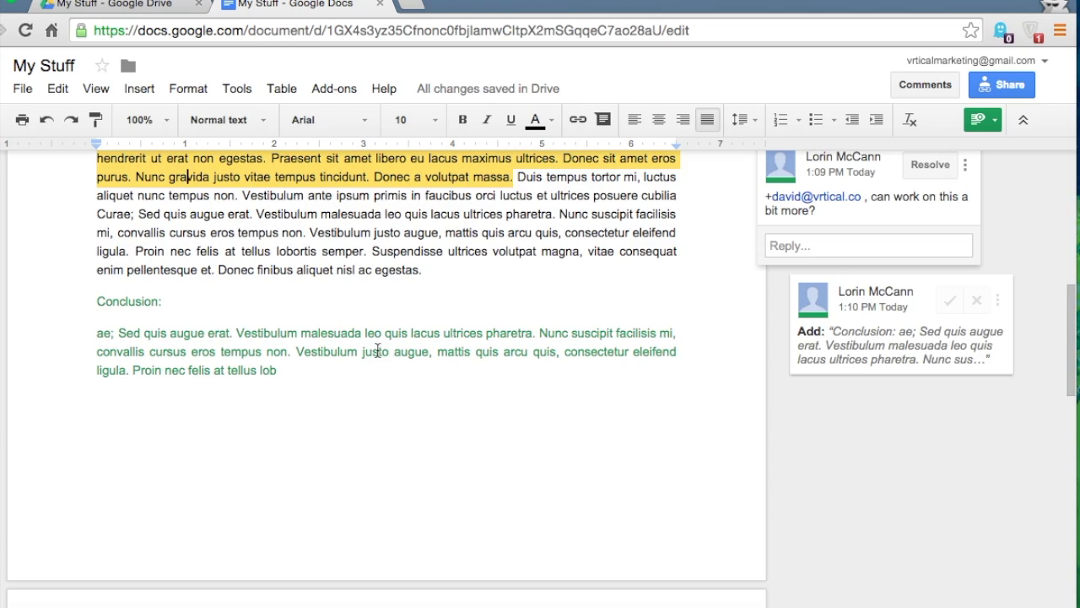
scroll(378, 351, up, 5)
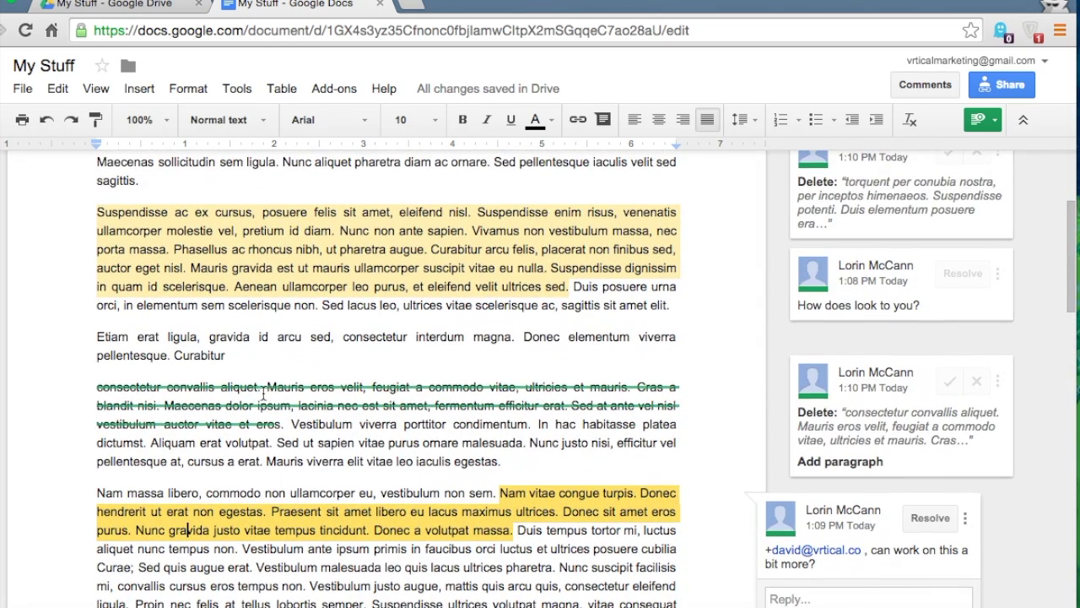
scroll(264, 394, down, 3)
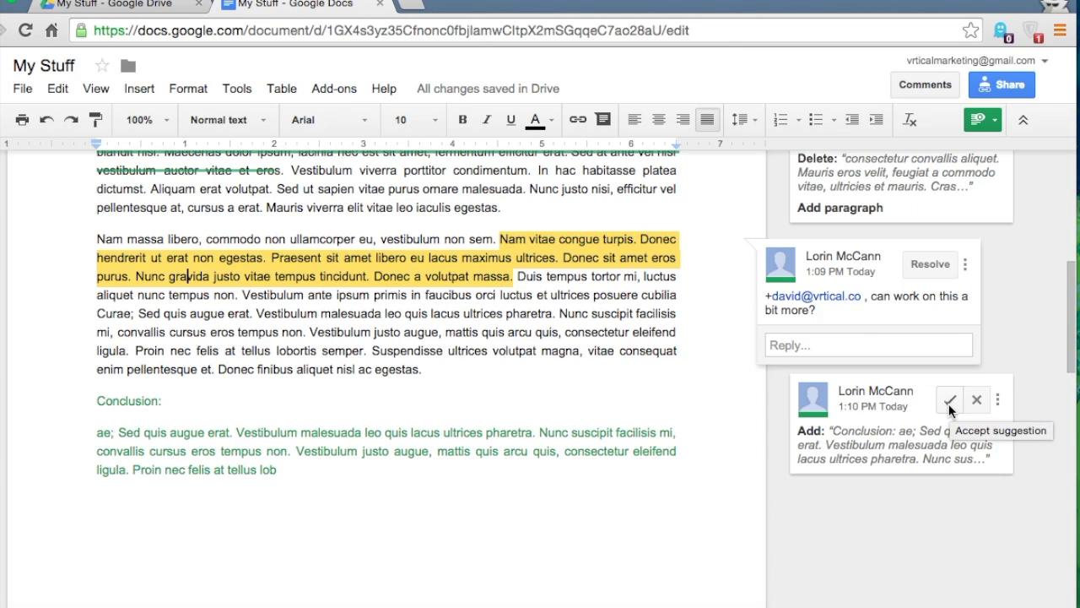
click(949, 401)
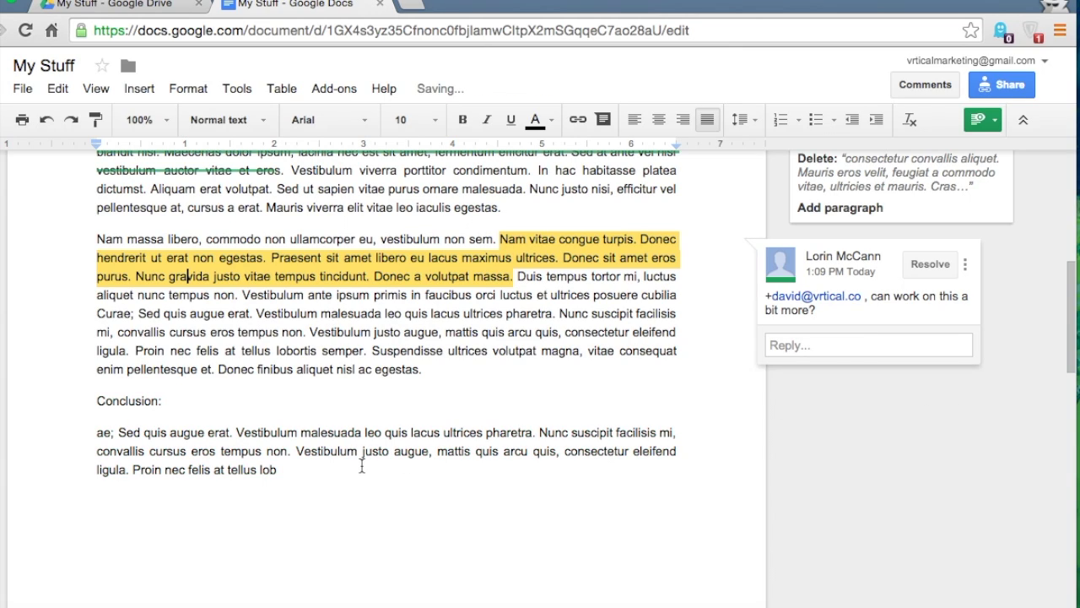
click(282, 471)
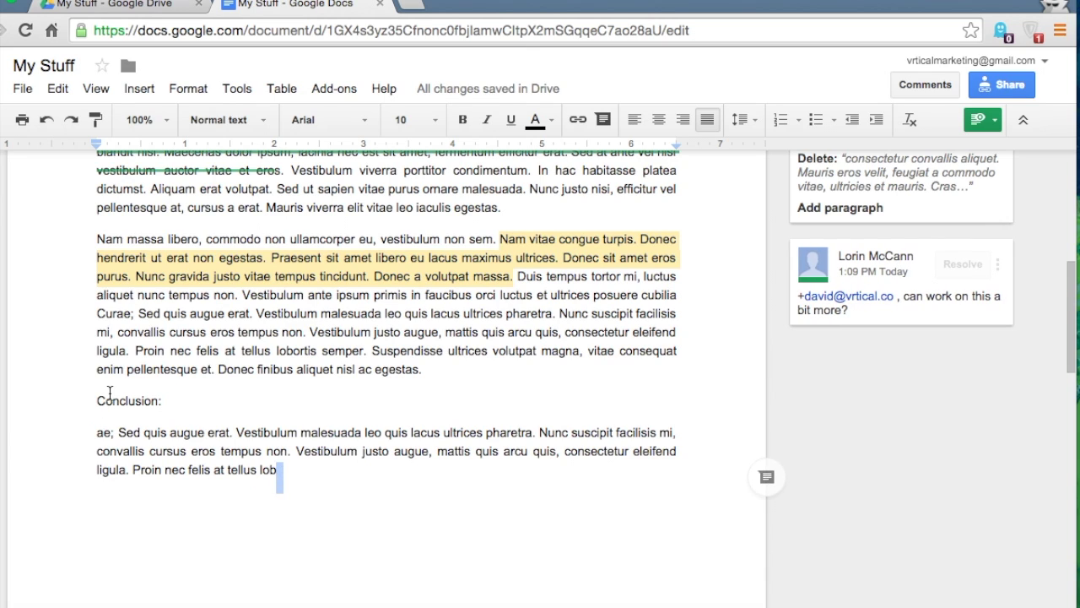
Reject the suggested deletions of the convallis and torquent sentences, then return to Editing mode
scroll(198, 438, up, 3)
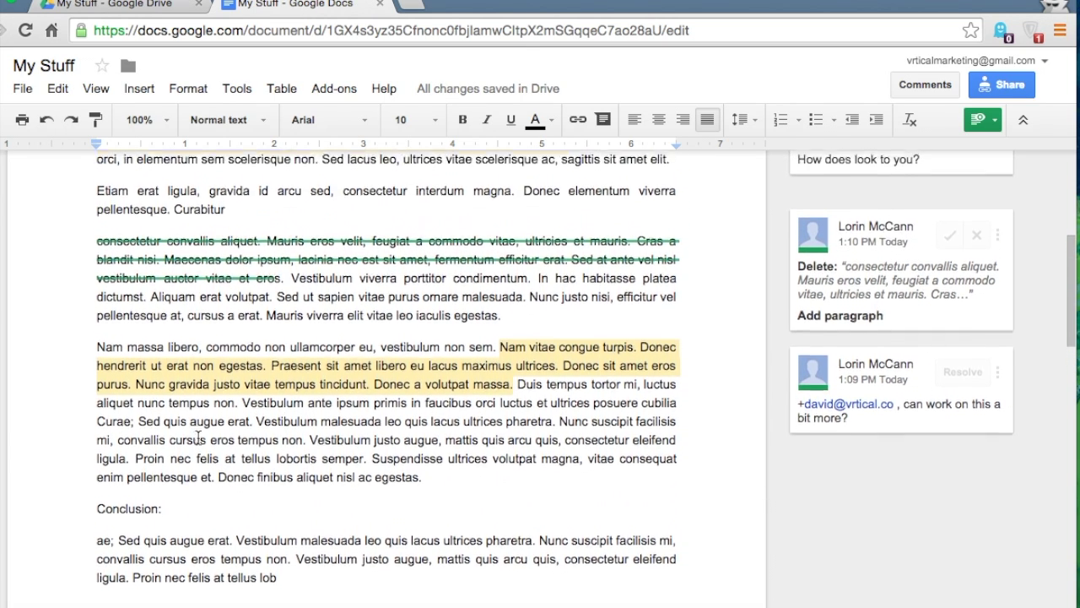
scroll(198, 438, up, 1)
scroll(1051, 422, up, 1)
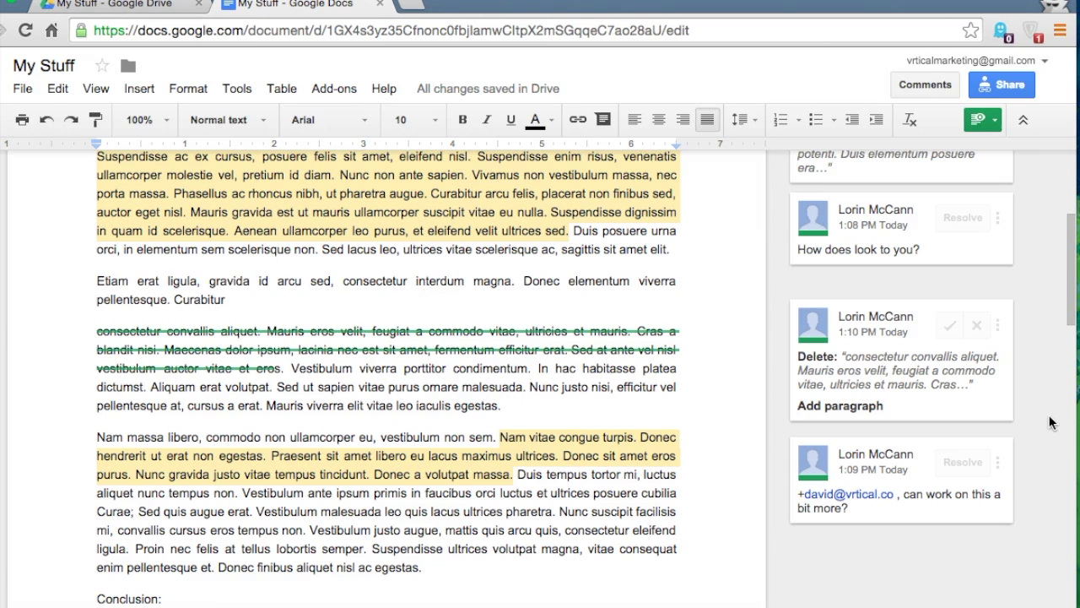
click(976, 326)
scroll(977, 334, up, 2)
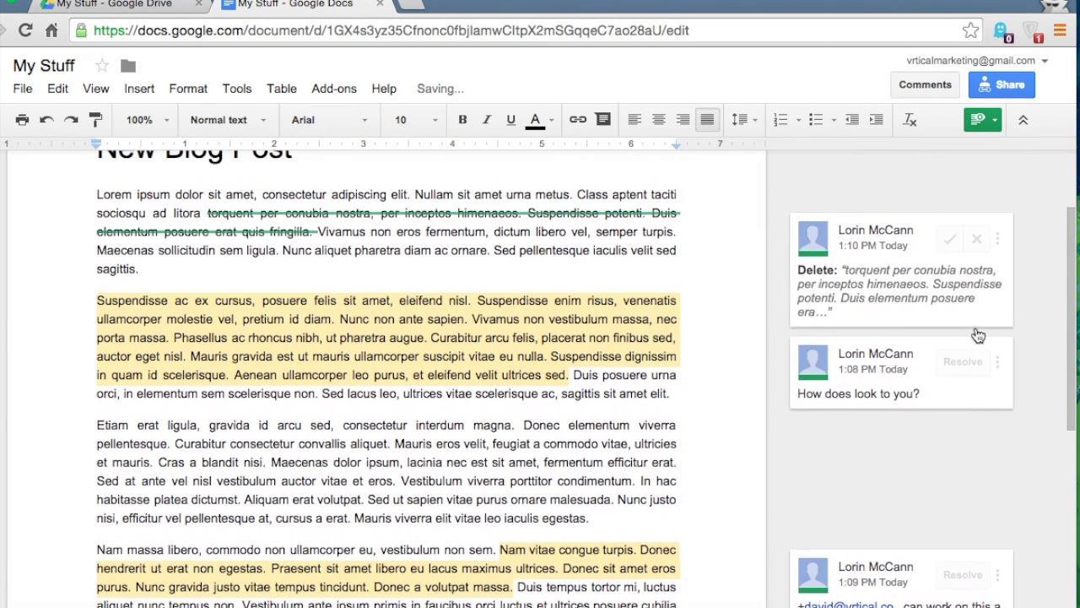
click(976, 239)
scroll(588, 269, up, 2)
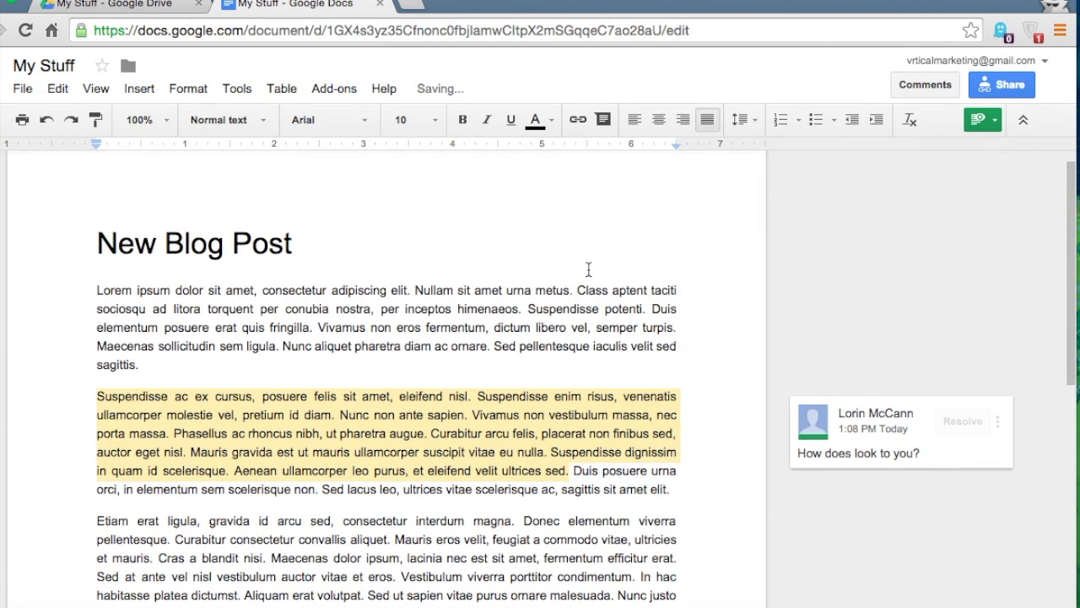
scroll(589, 269, up, 1)
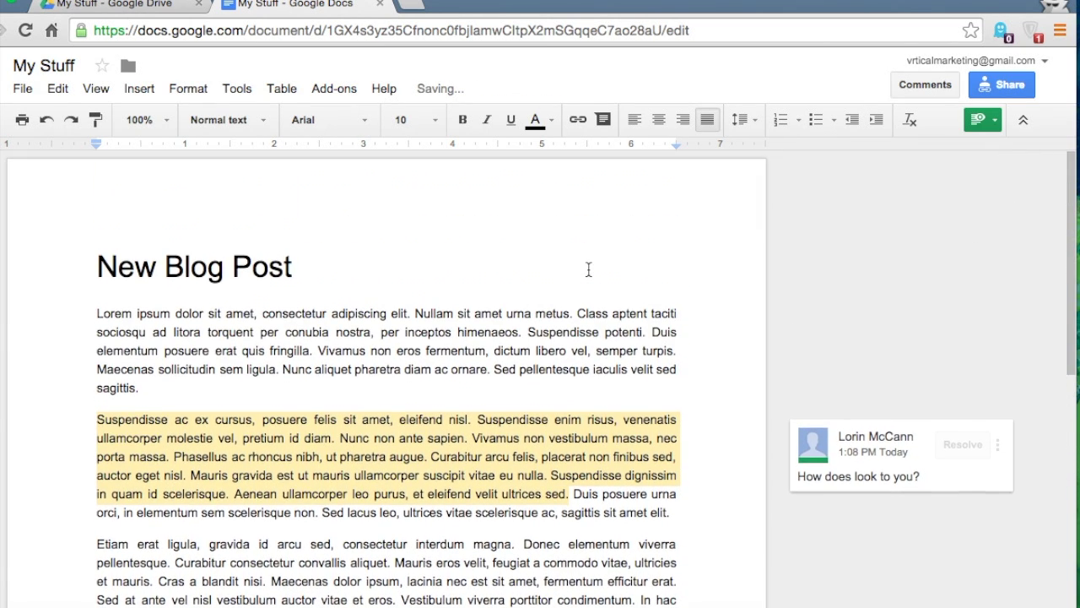
click(982, 119)
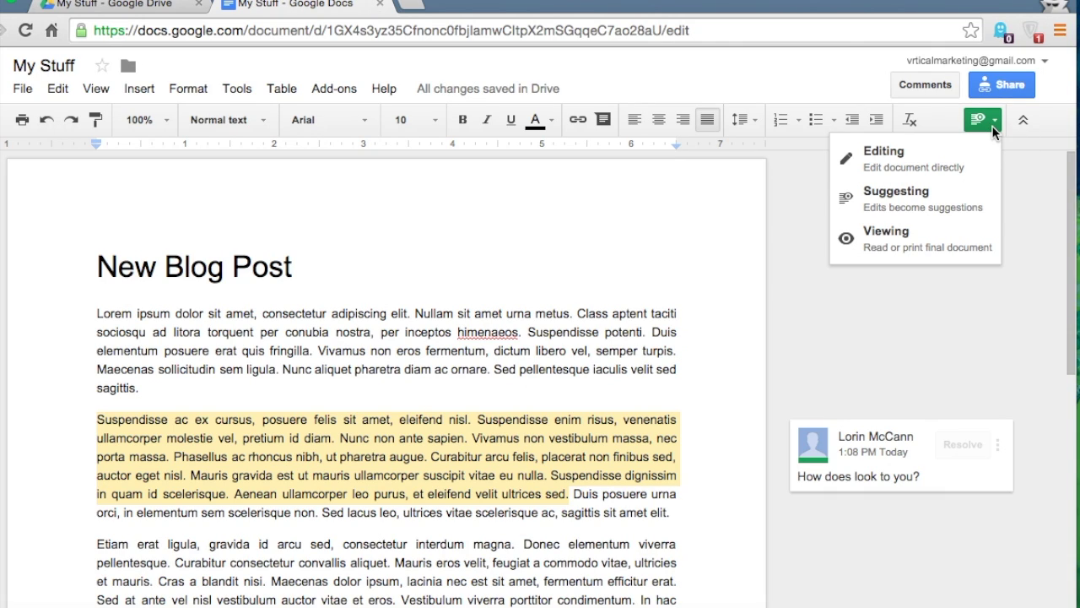
click(911, 165)
Reply 'Looks great!' to the 'How does look to you?' comment and resolve it
scroll(650, 358, down, 3)
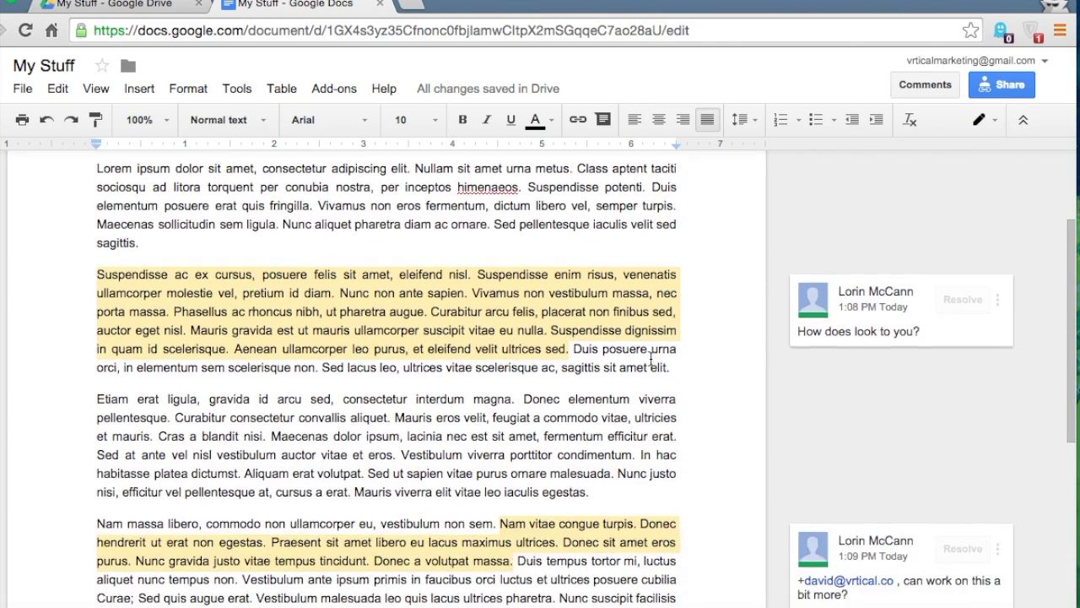
click(917, 335)
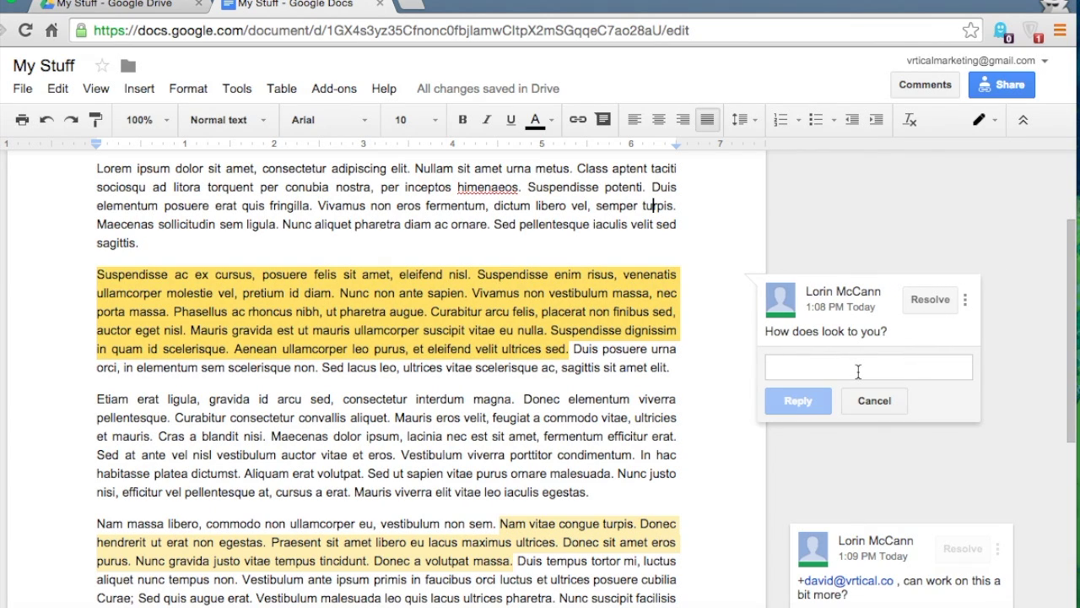
text(Looks great)
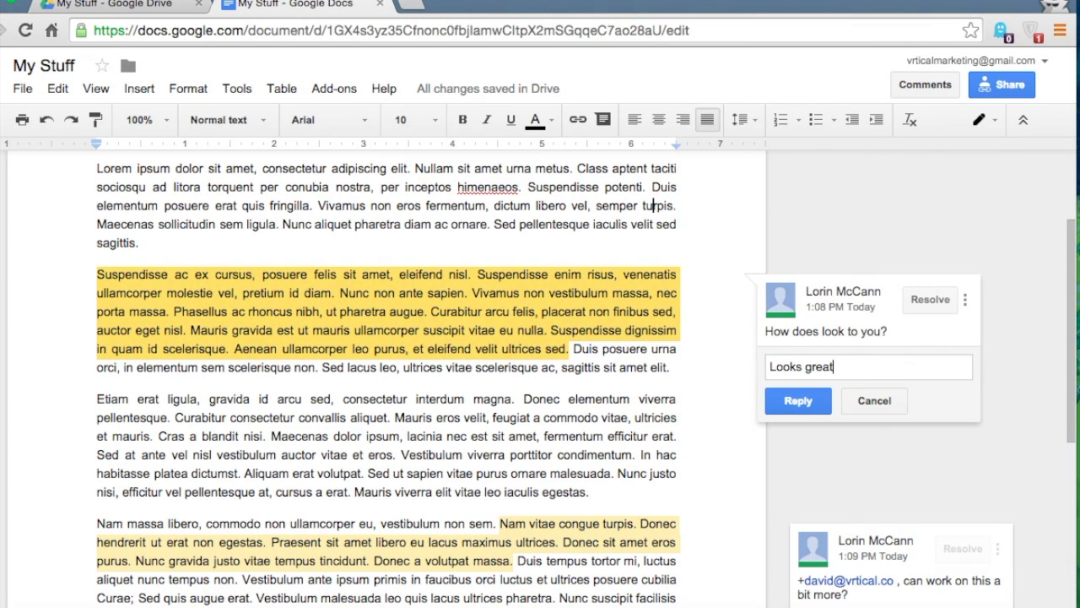
text(!)
click(787, 402)
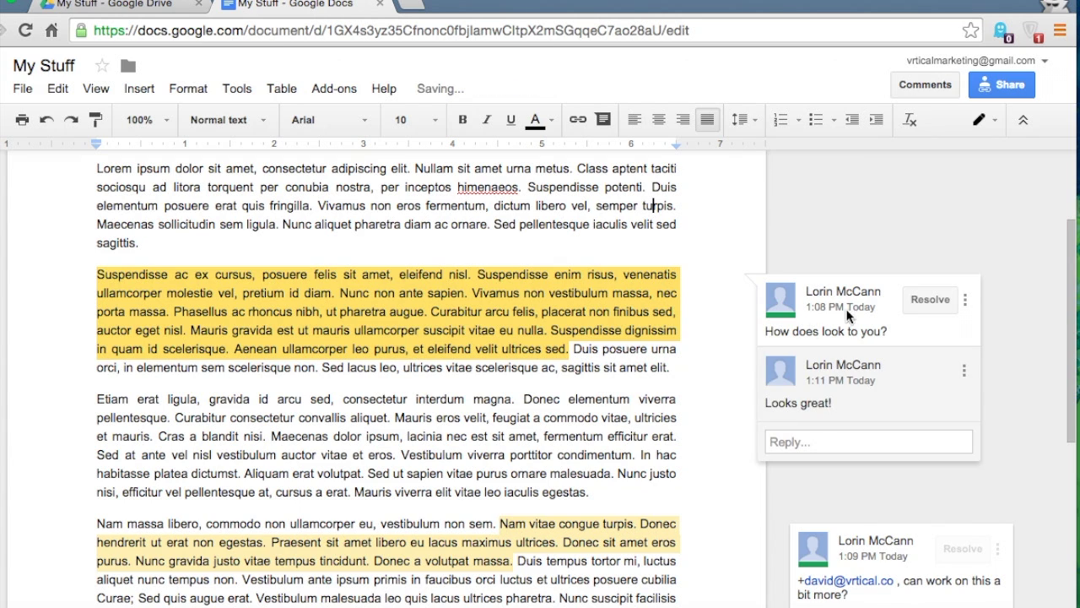
click(929, 300)
scroll(445, 350, down, 5)
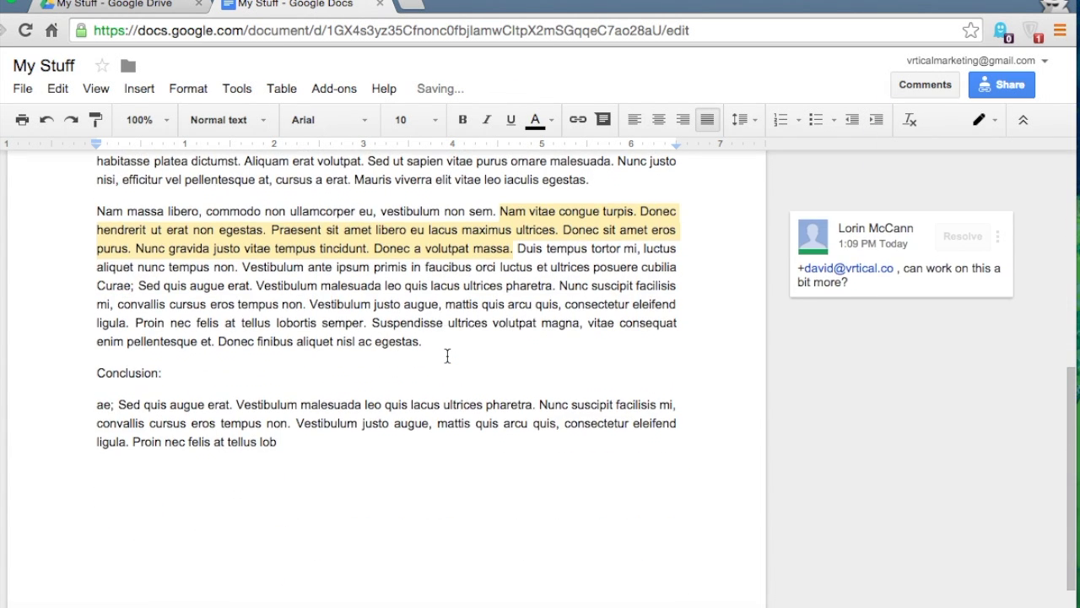
scroll(447, 355, up, 10)
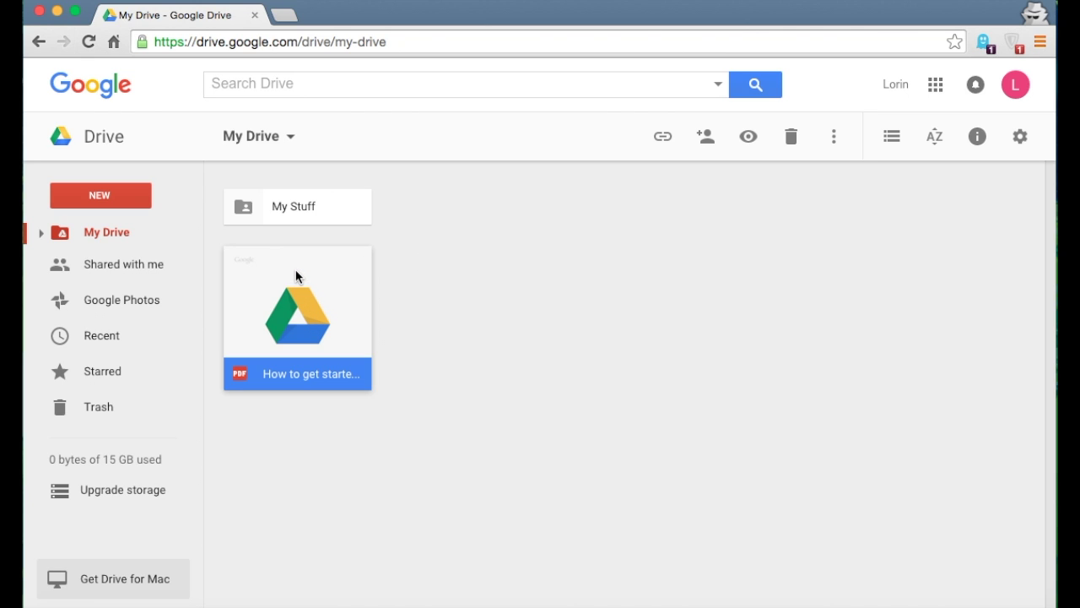
Send the getting-started PDF to Trash and undo it twice, keeping it in My Drive, then open its More actions
drag(295, 270, 114, 433)
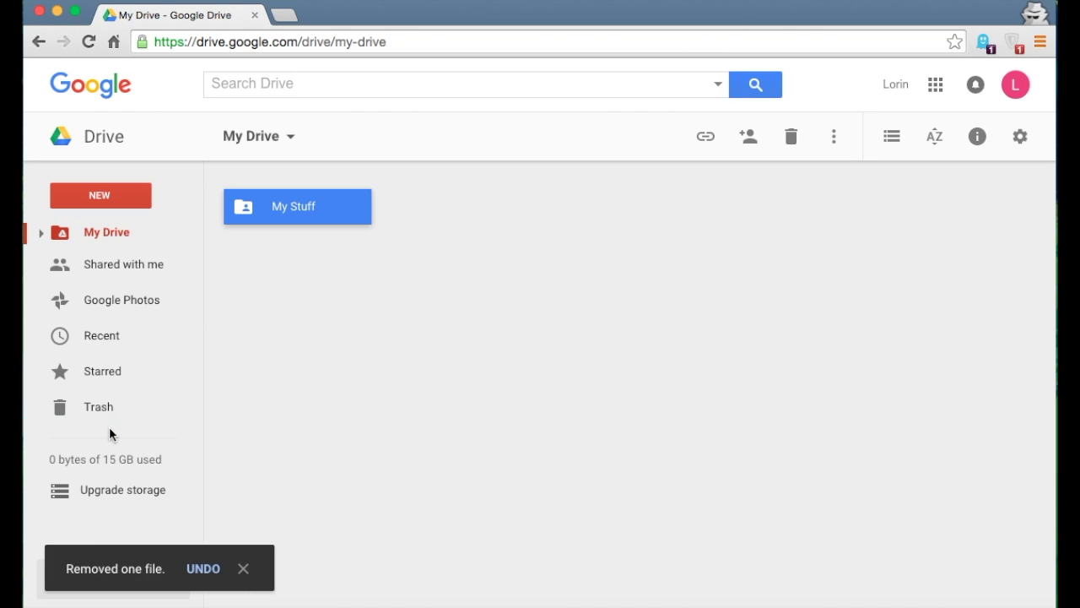
click(206, 574)
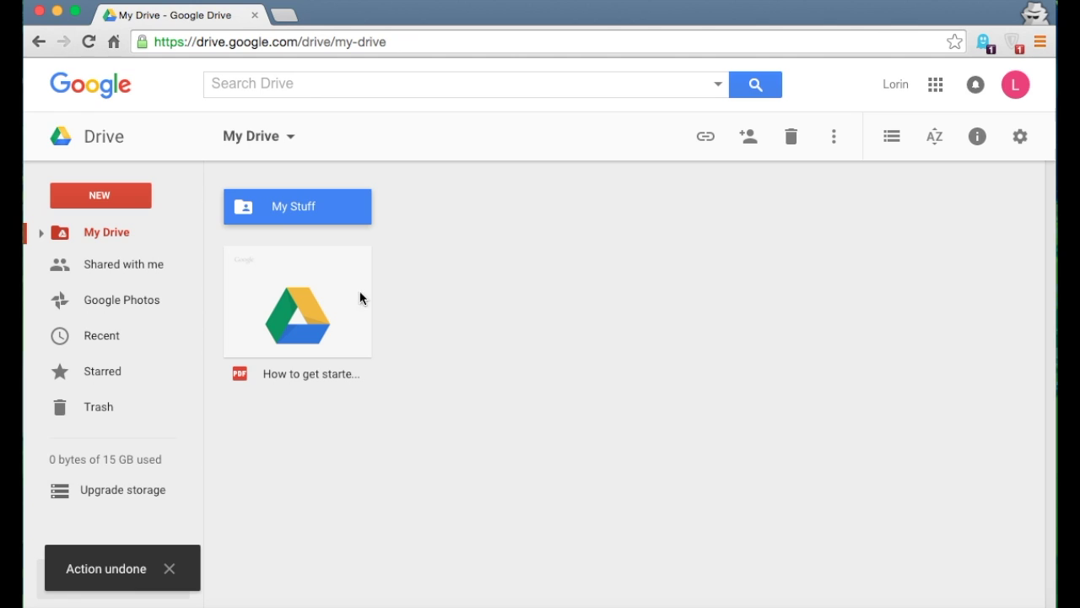
click(303, 312)
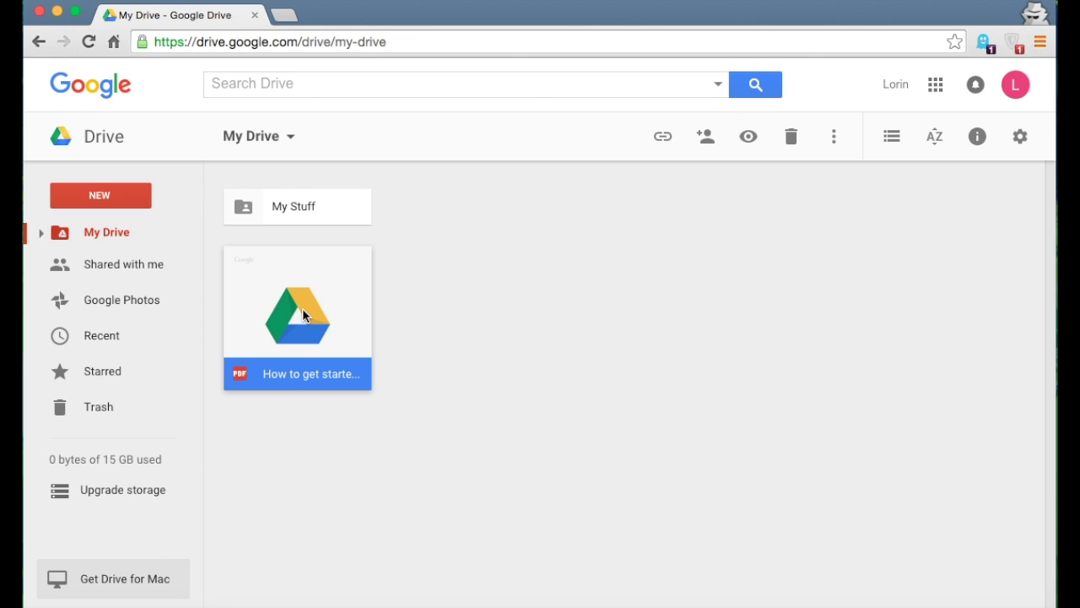
click(791, 139)
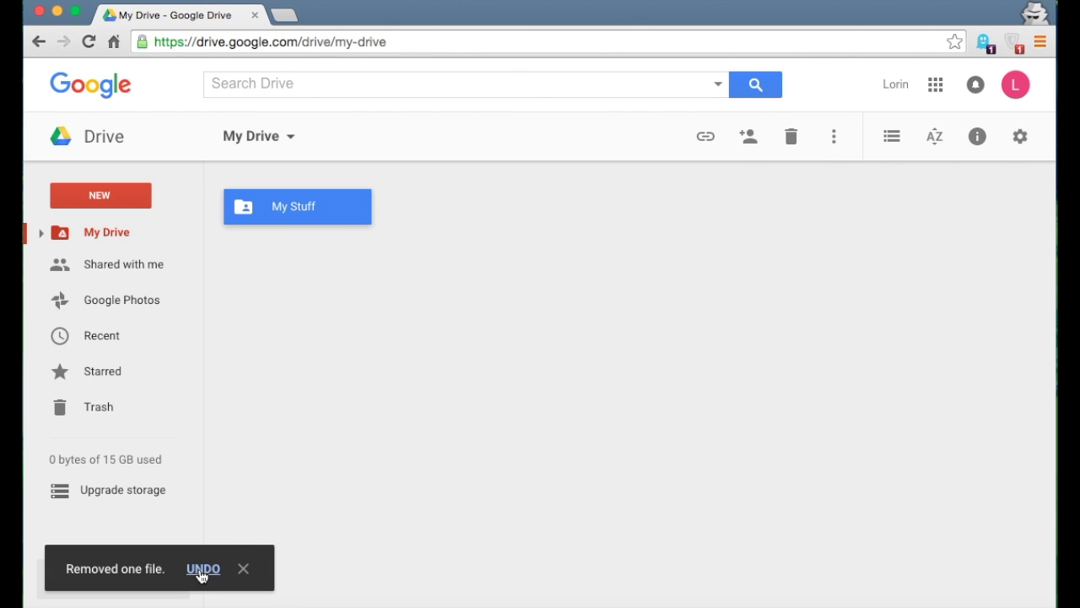
click(203, 569)
click(236, 300)
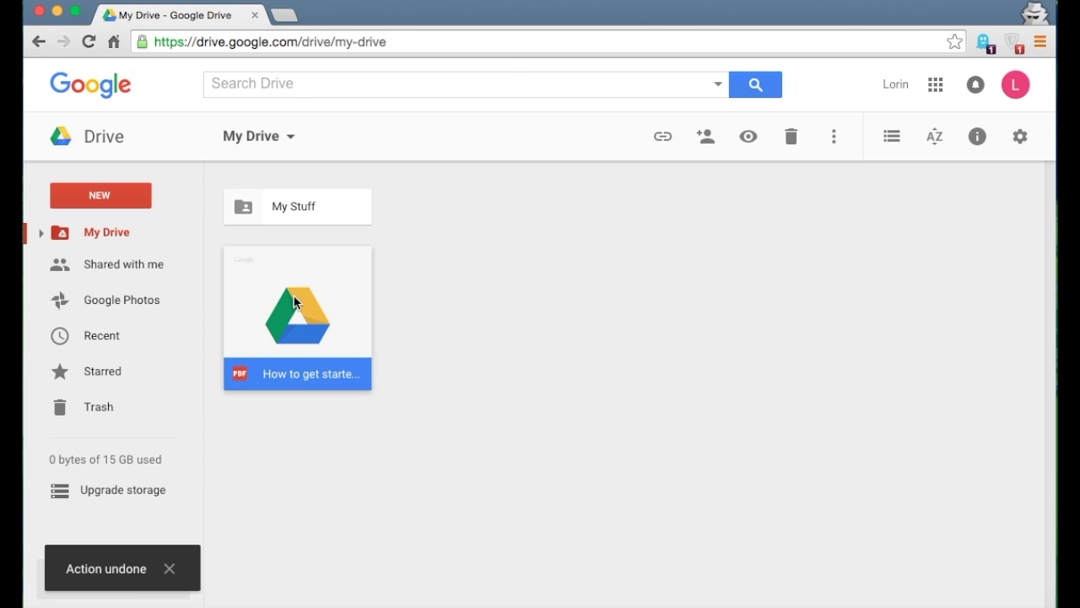
click(834, 143)
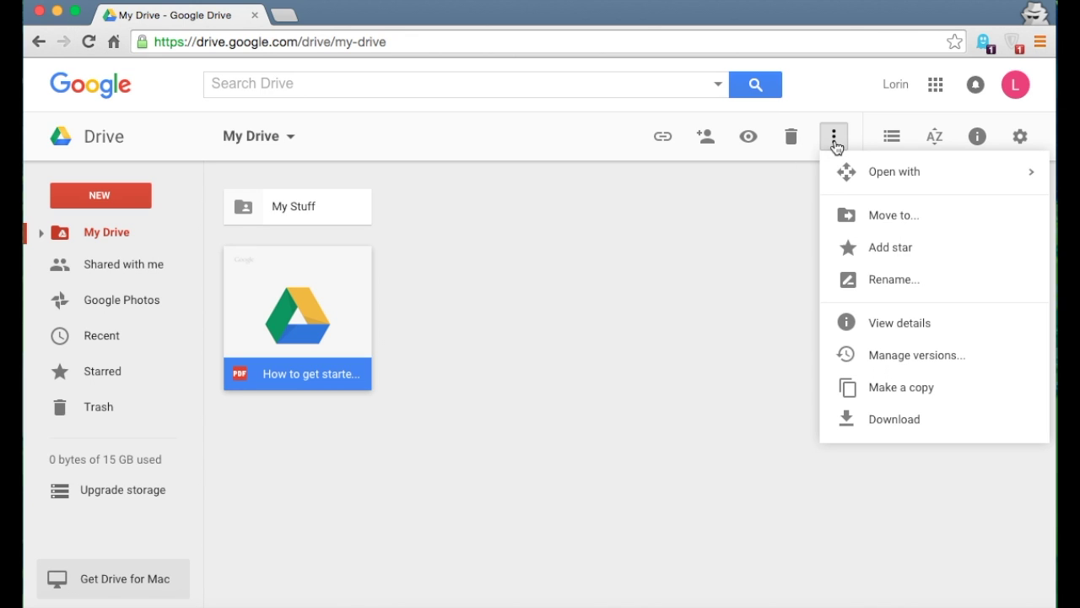
Move the PDF into My Stuff via Move to and by dragging, undoing both moves
click(854, 218)
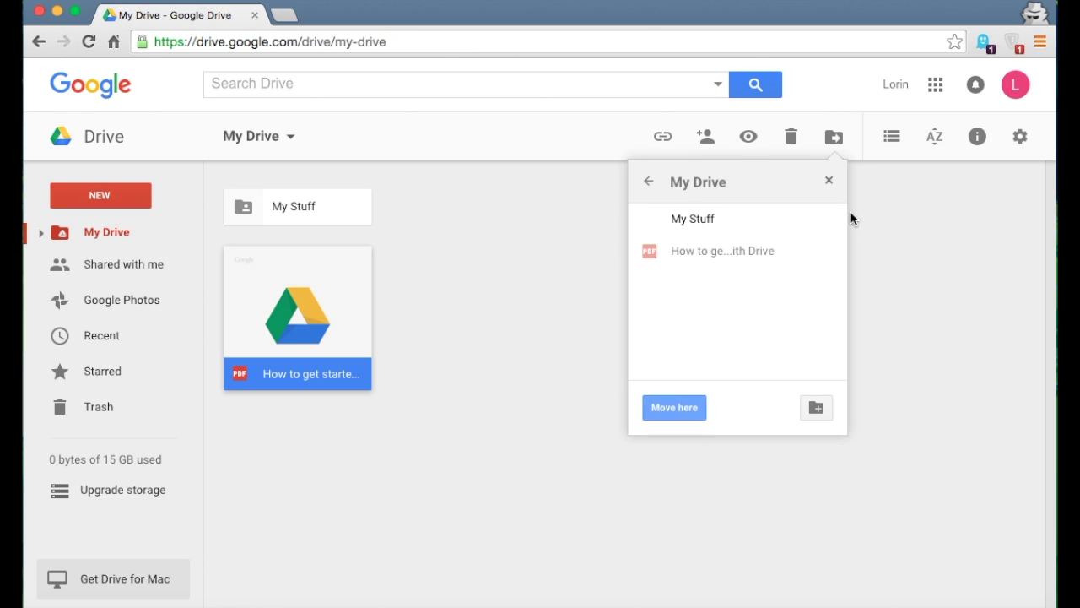
click(720, 225)
click(675, 407)
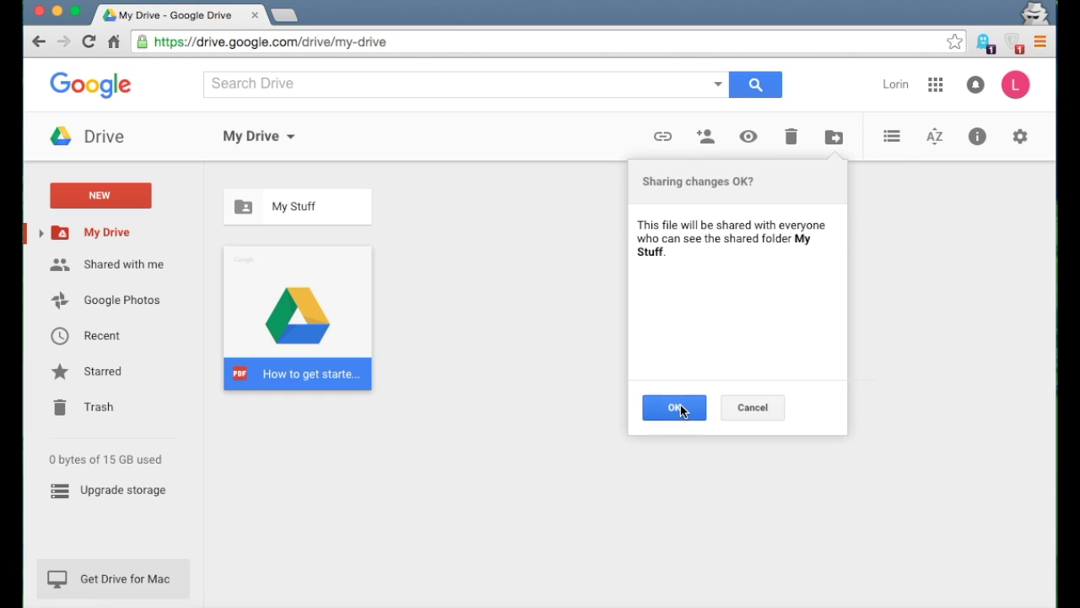
click(678, 409)
click(504, 570)
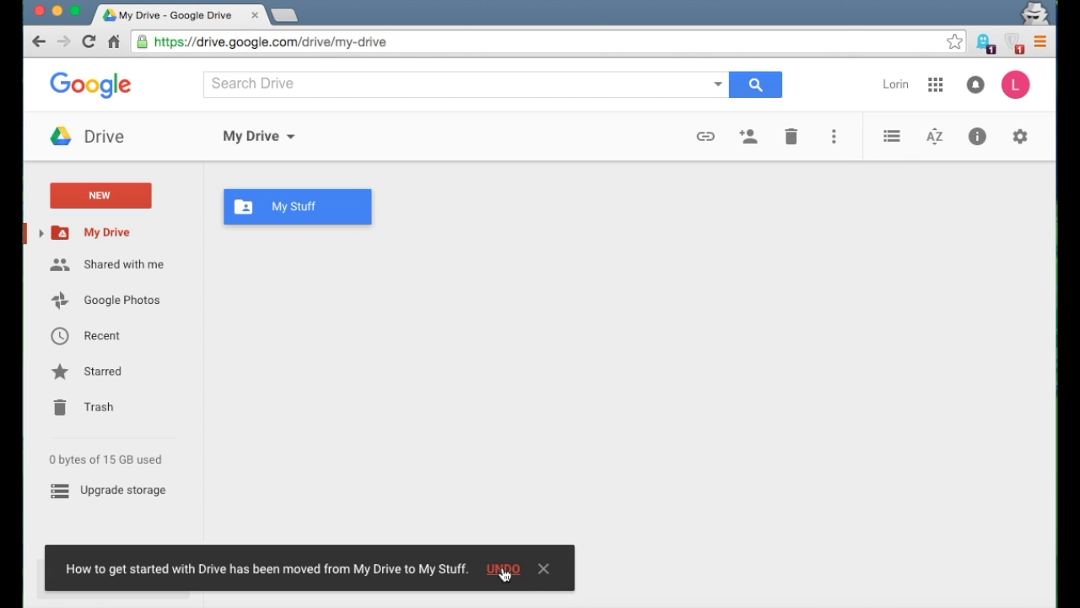
click(299, 307)
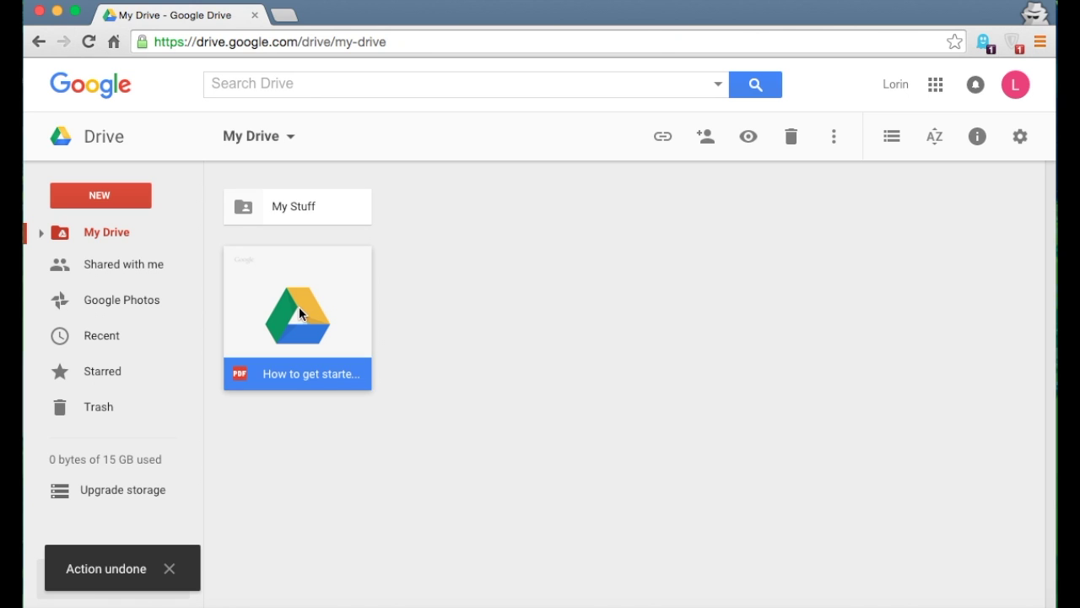
drag(299, 307, 297, 196)
click(753, 387)
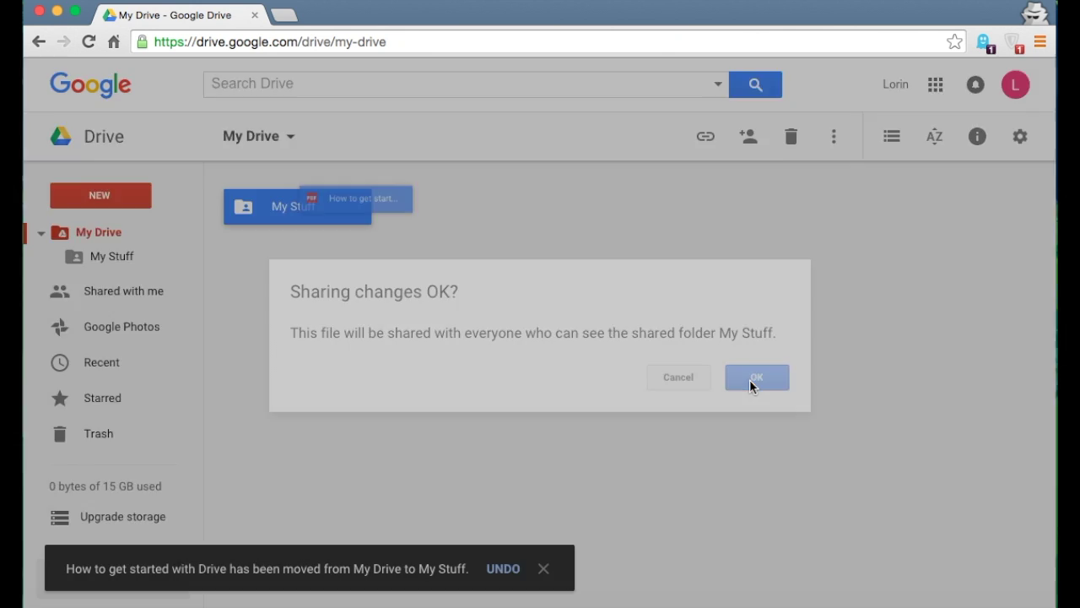
click(503, 576)
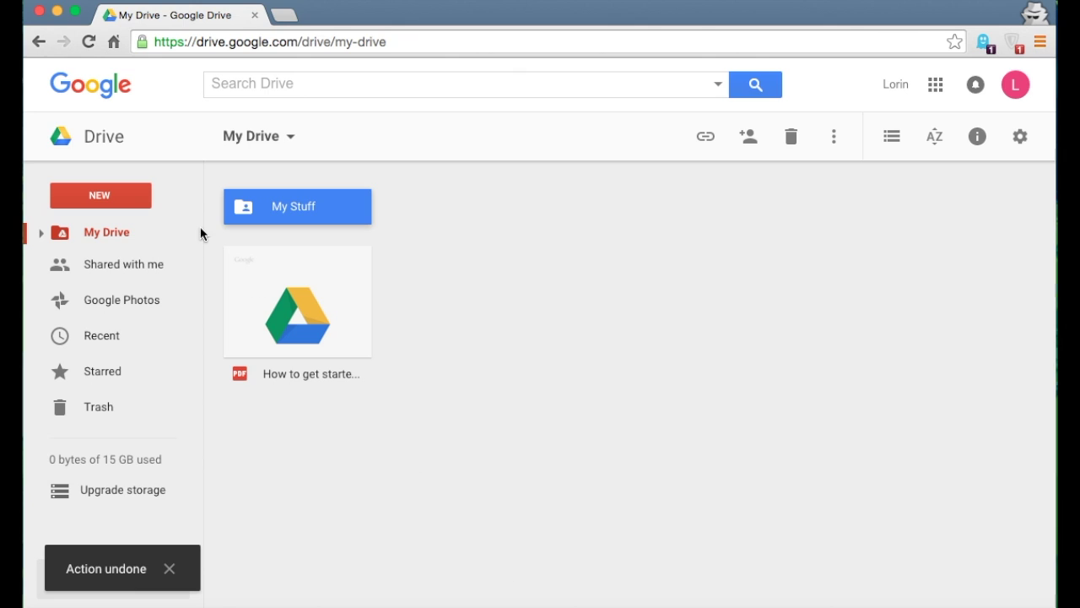
click(409, 280)
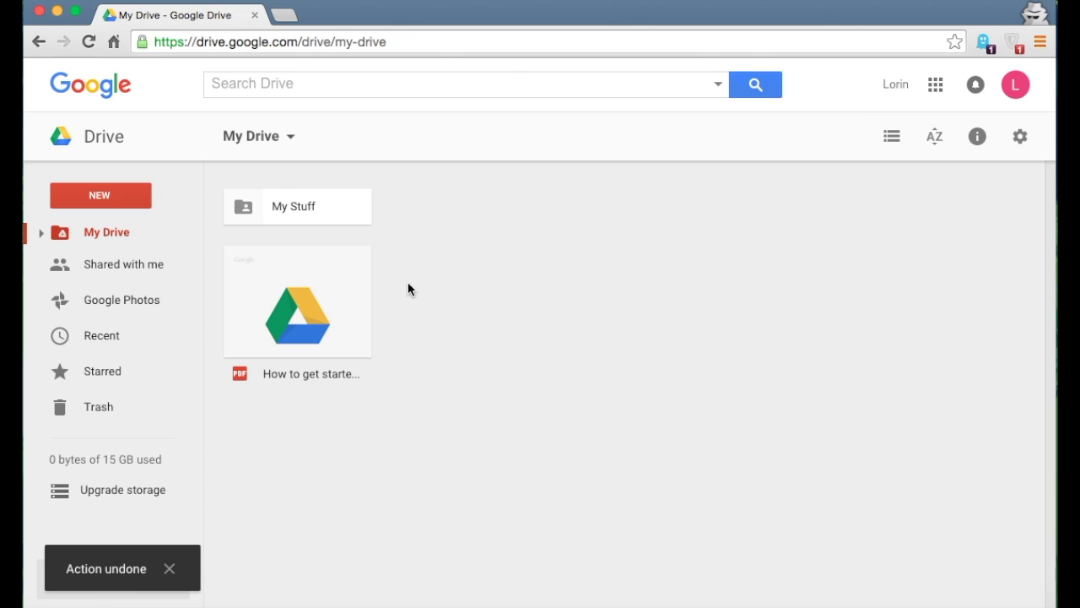
Drag the PDF onto My Stuff in the expanded My Drive tree, approve sharing, and collapse the tree
click(41, 234)
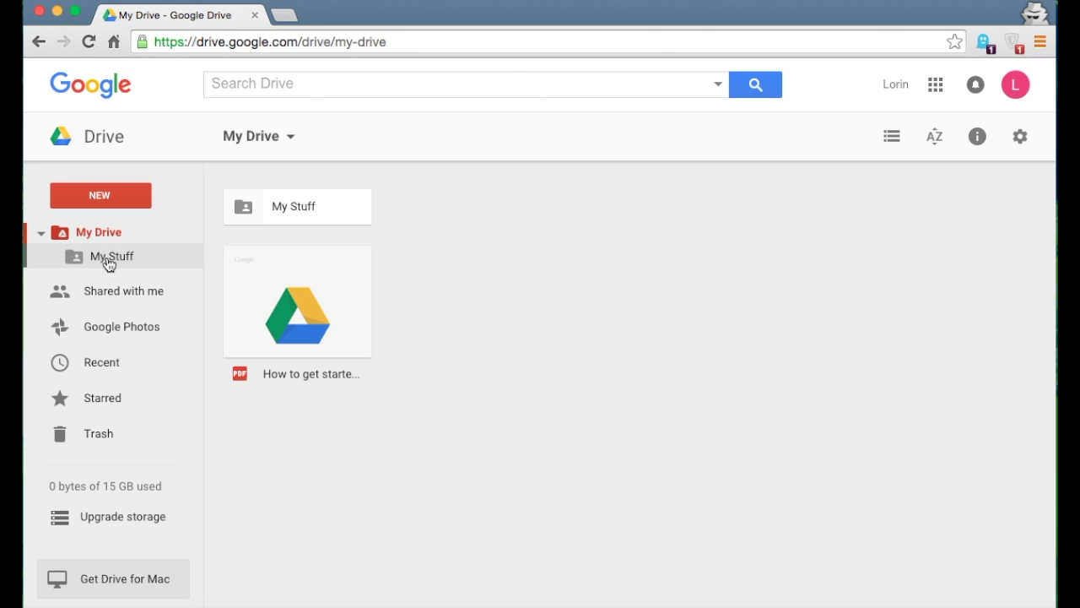
click(283, 299)
drag(281, 302, 123, 255)
click(757, 378)
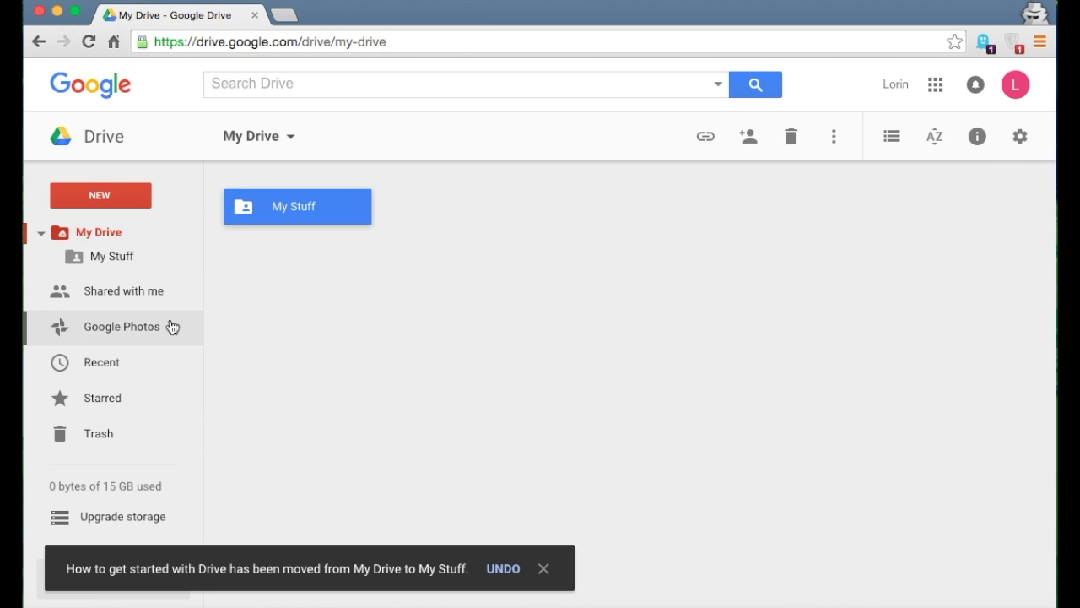
click(41, 233)
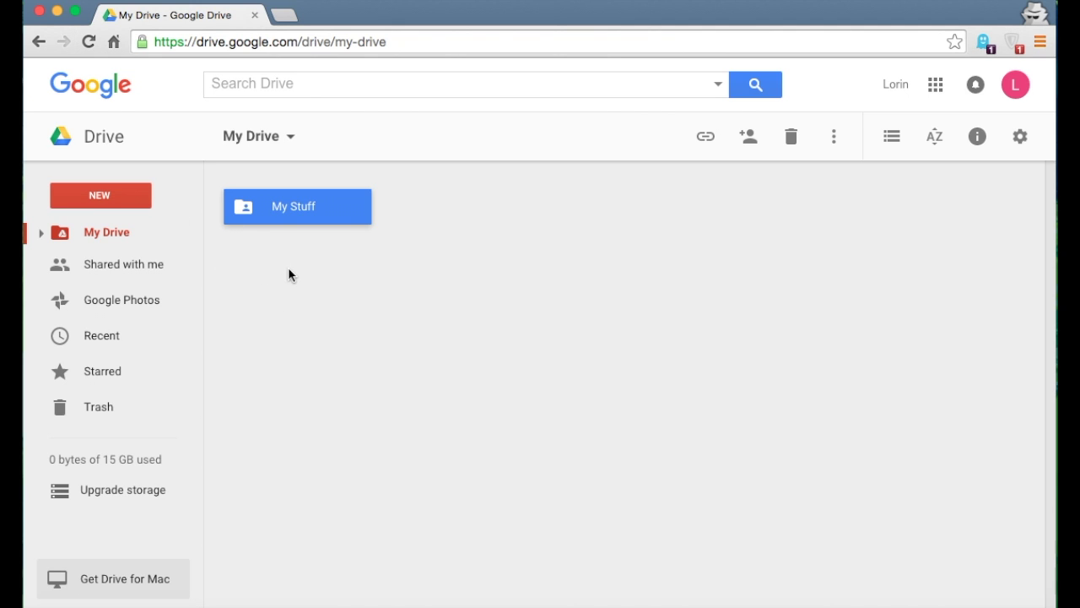
click(432, 279)
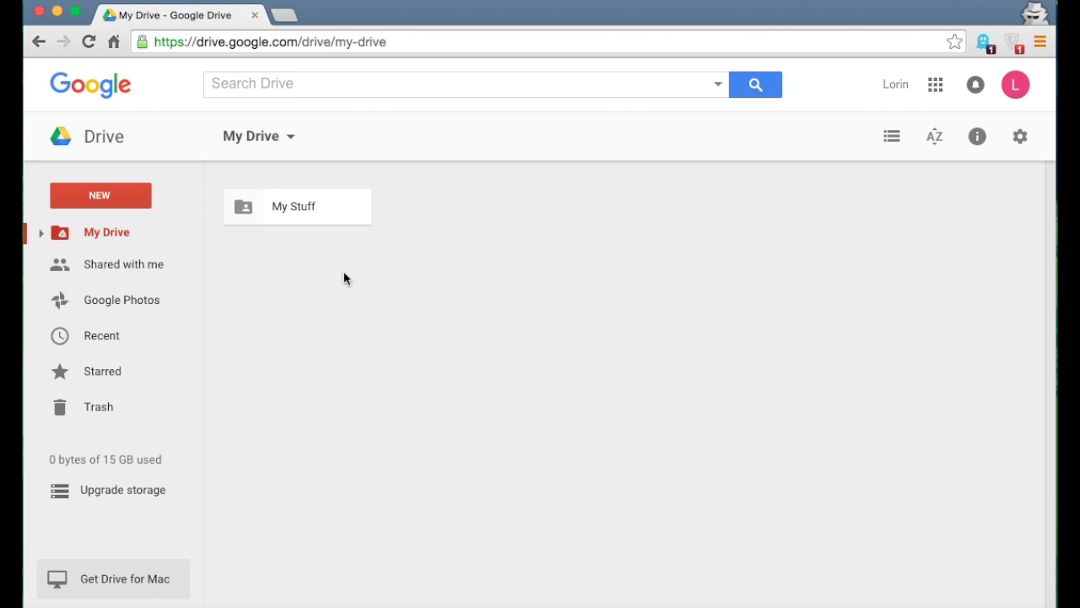
click(95, 275)
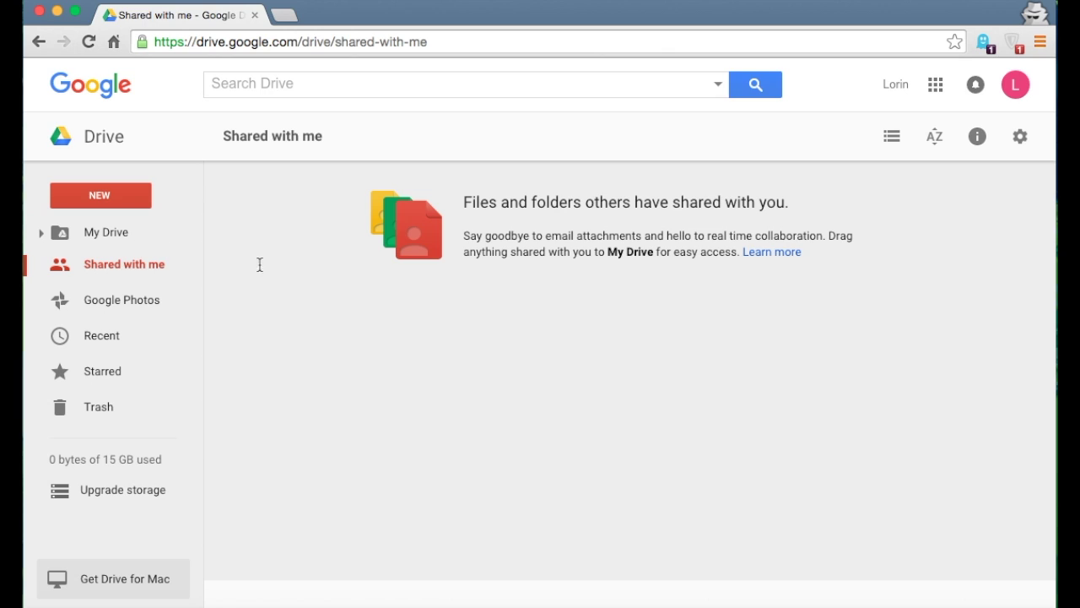
click(108, 232)
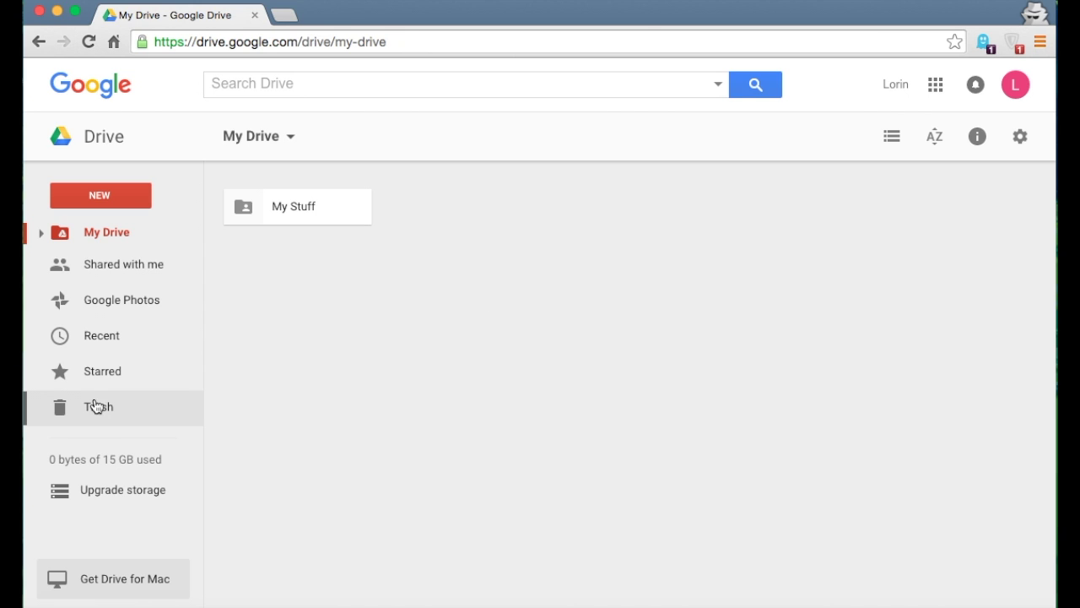
Trash the getting-started PDF from My Stuff, restore it from Trash, and confirm it's back in My Stuff
double_click(285, 204)
drag(334, 250, 133, 432)
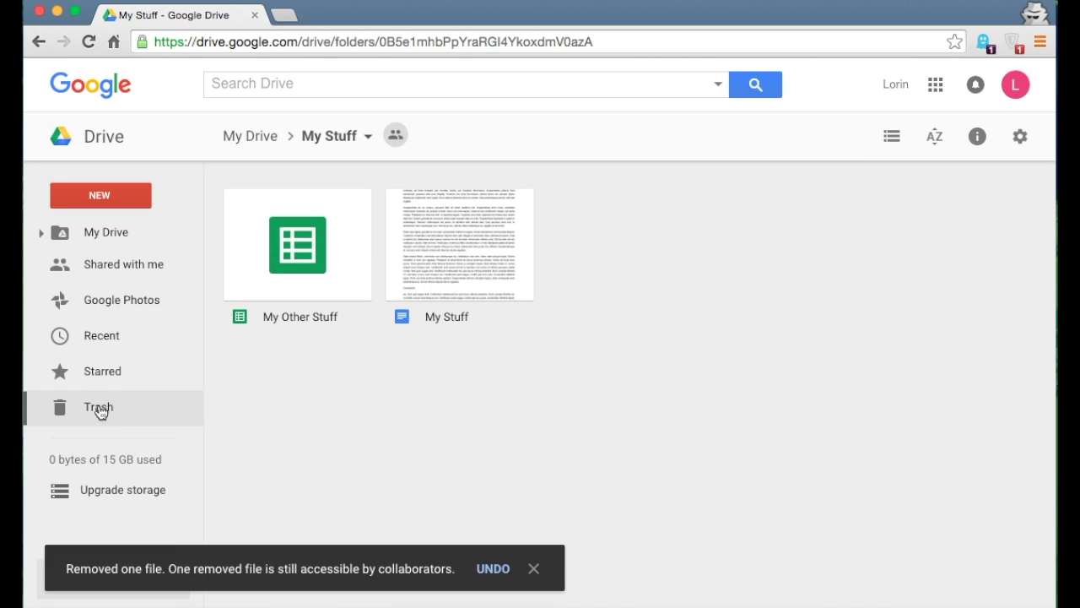
click(102, 410)
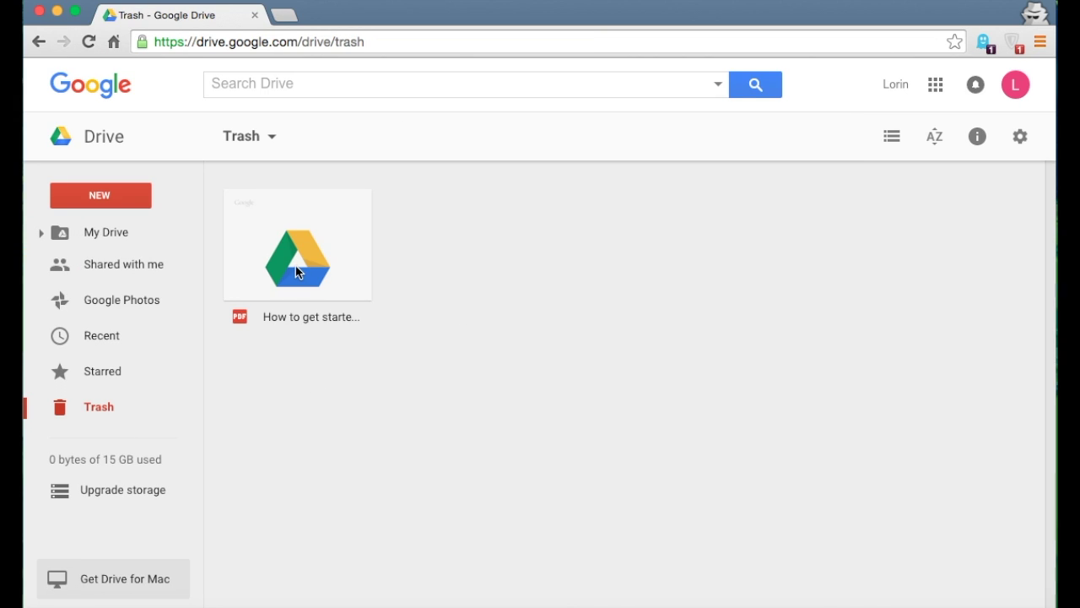
click(280, 244)
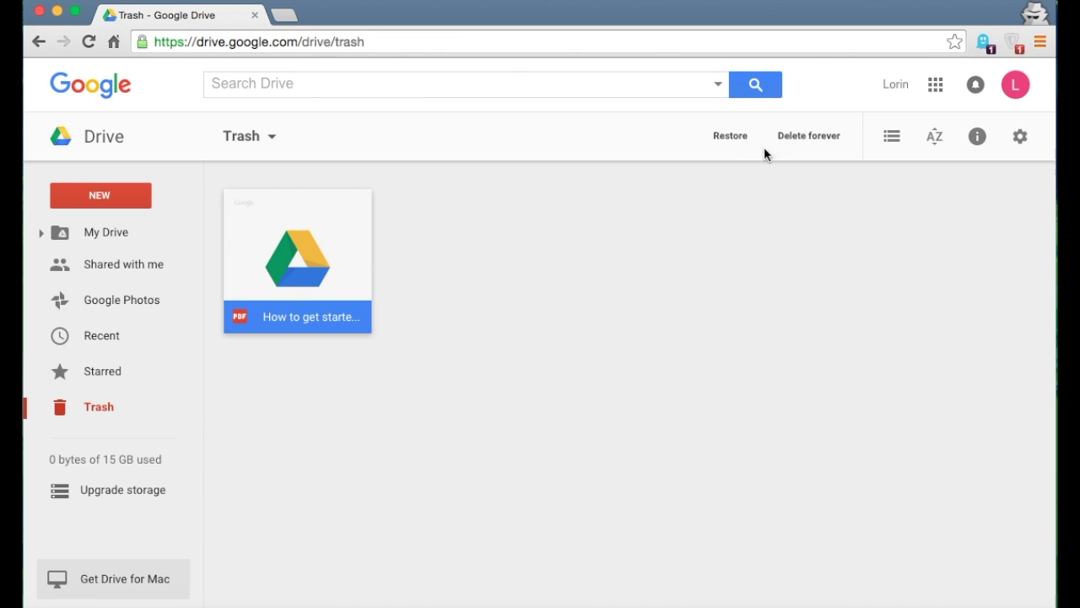
click(731, 136)
click(90, 229)
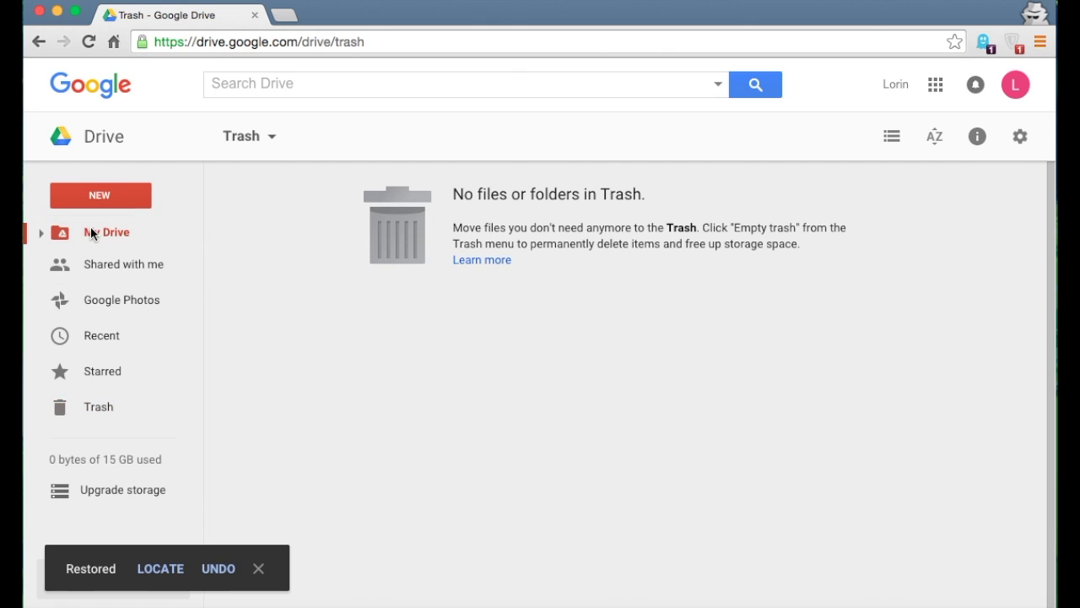
double_click(305, 205)
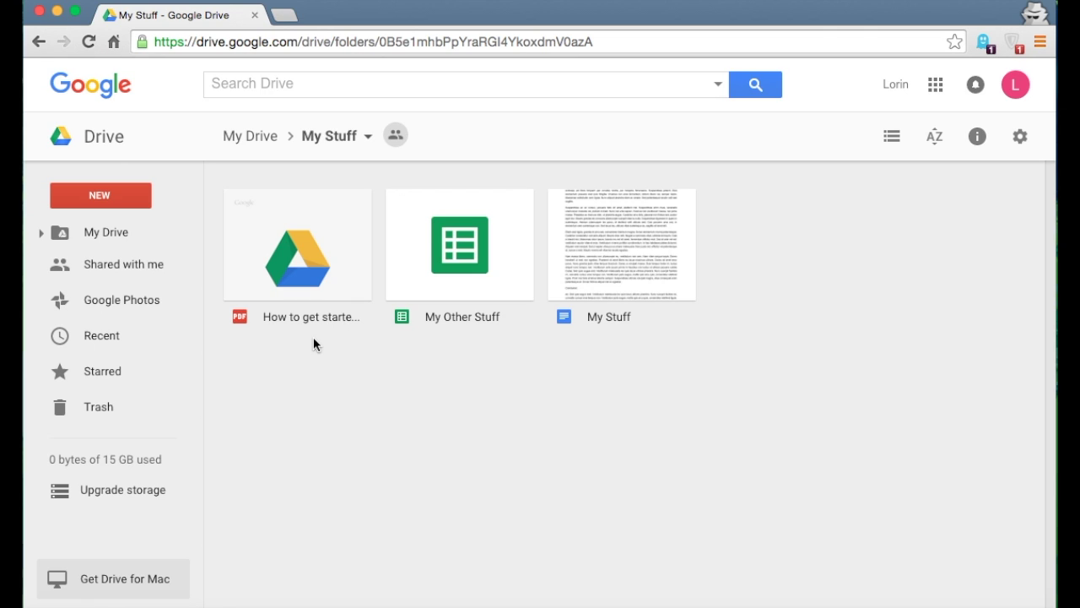
click(38, 44)
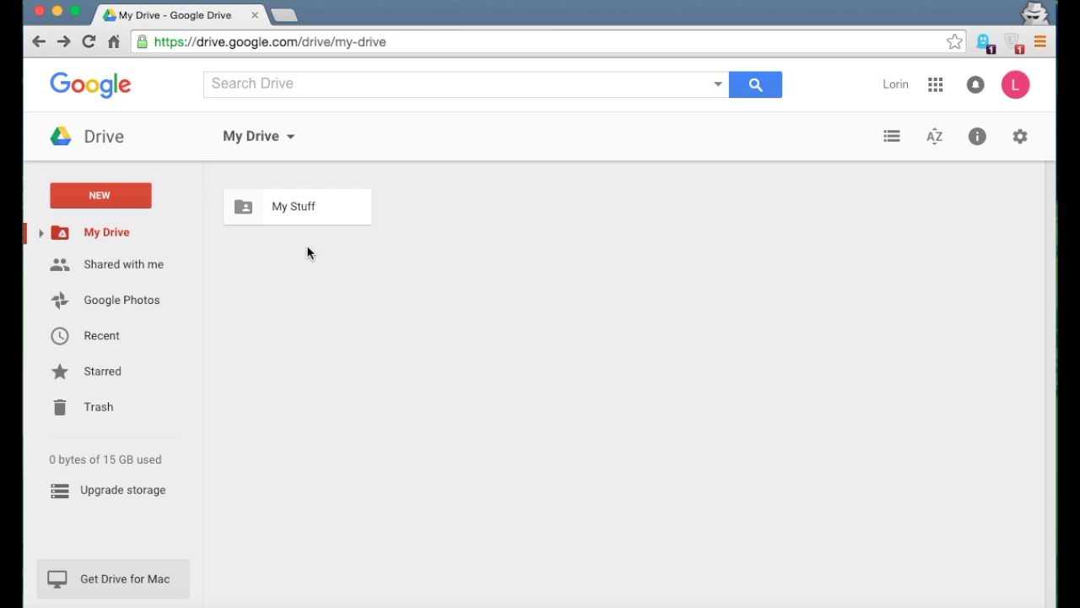
Change the My Stuff folder's colour to the red swatch and reselect the folder
click(267, 220)
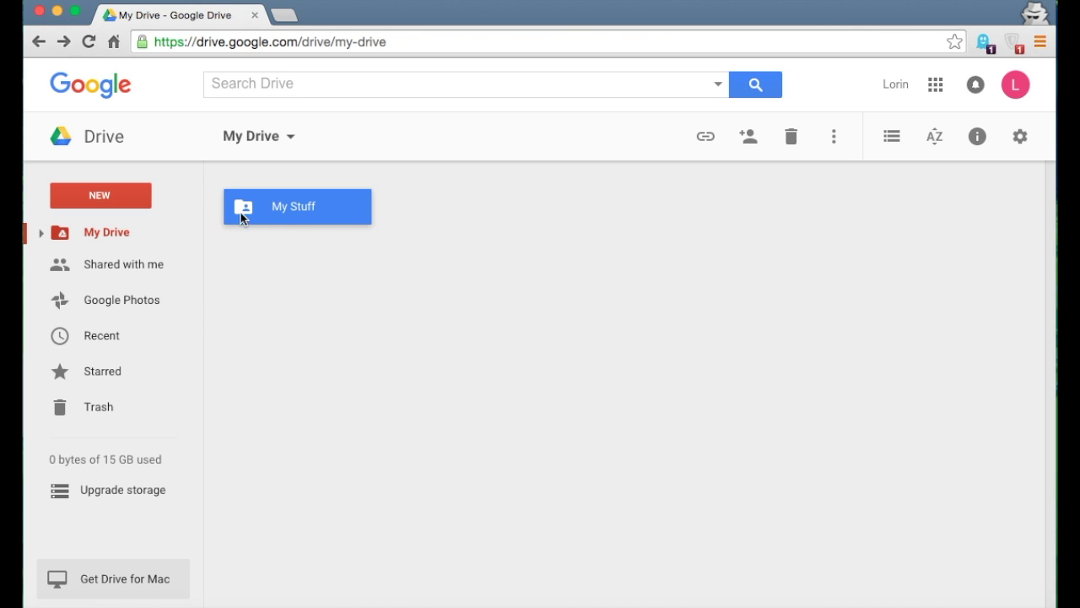
click(836, 143)
mouse_move(906, 323)
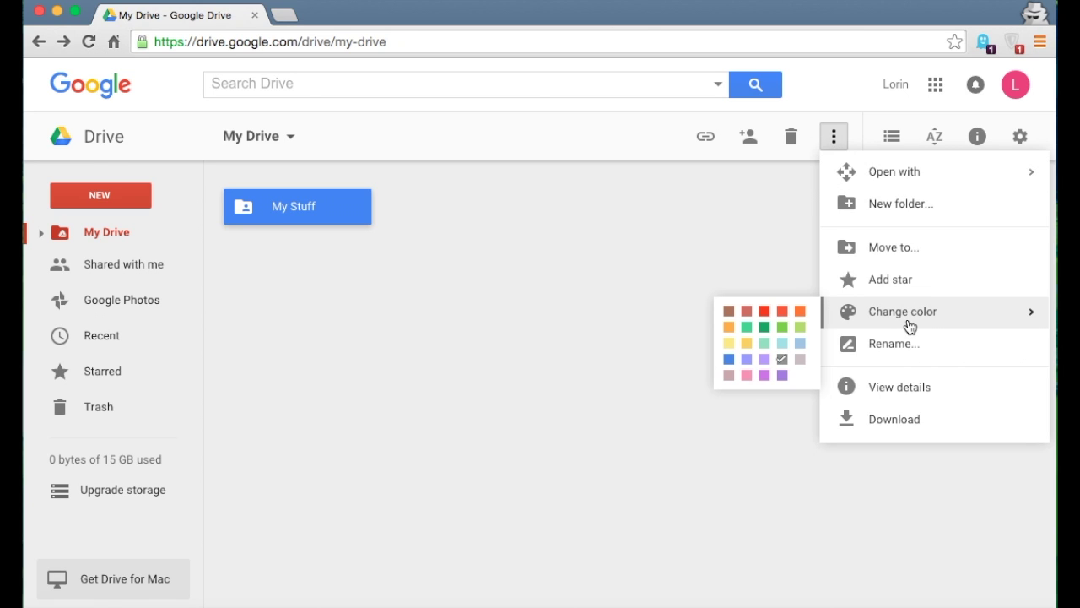
click(765, 327)
click(620, 305)
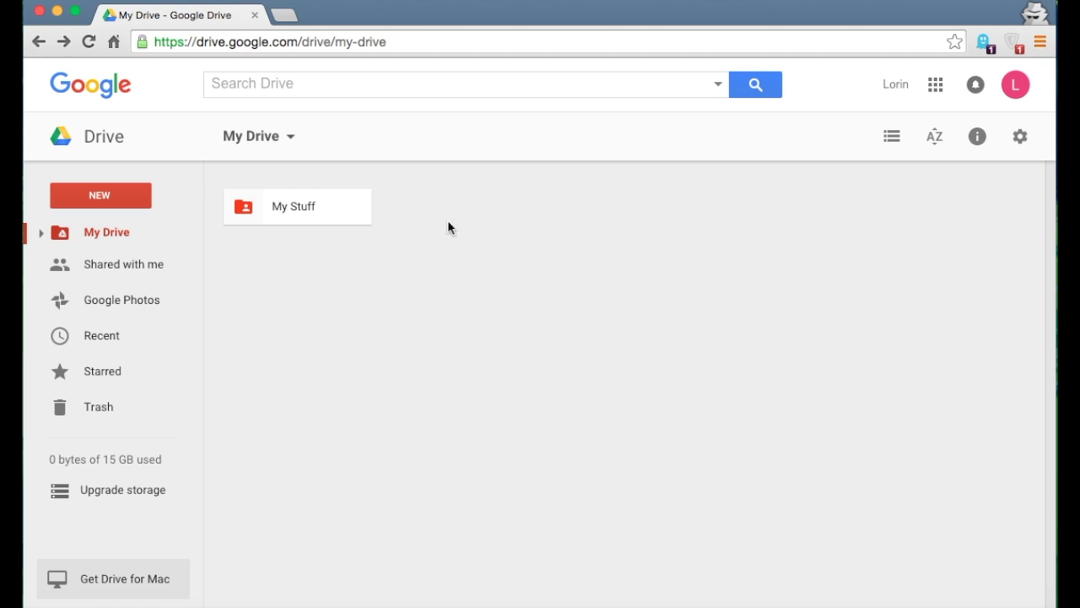
click(273, 218)
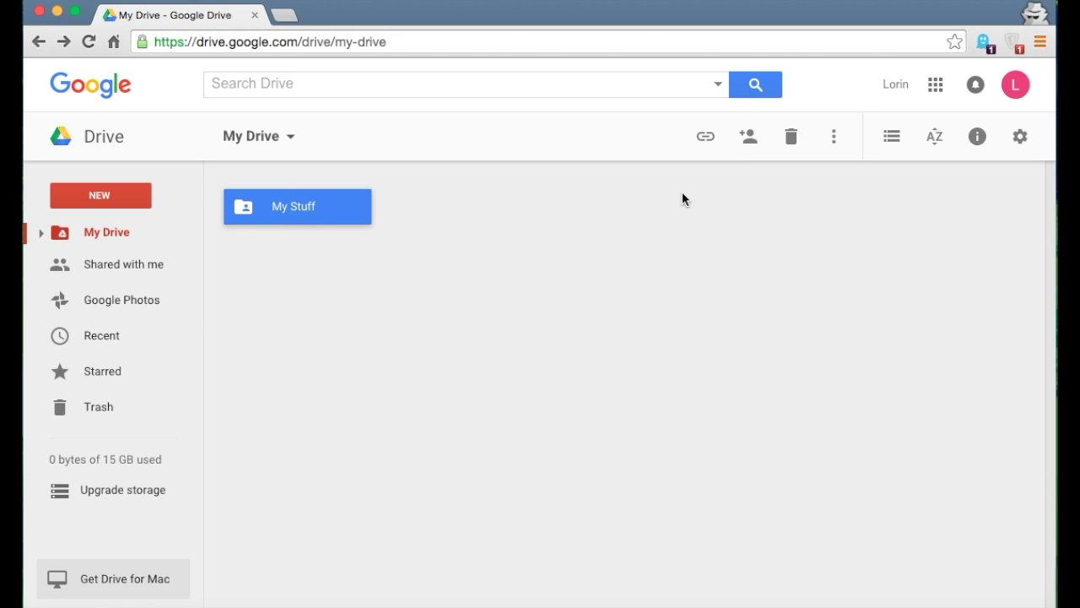
Rename the folder to 'Awesome Stuff', open it, and select the getting-started PDF
click(835, 143)
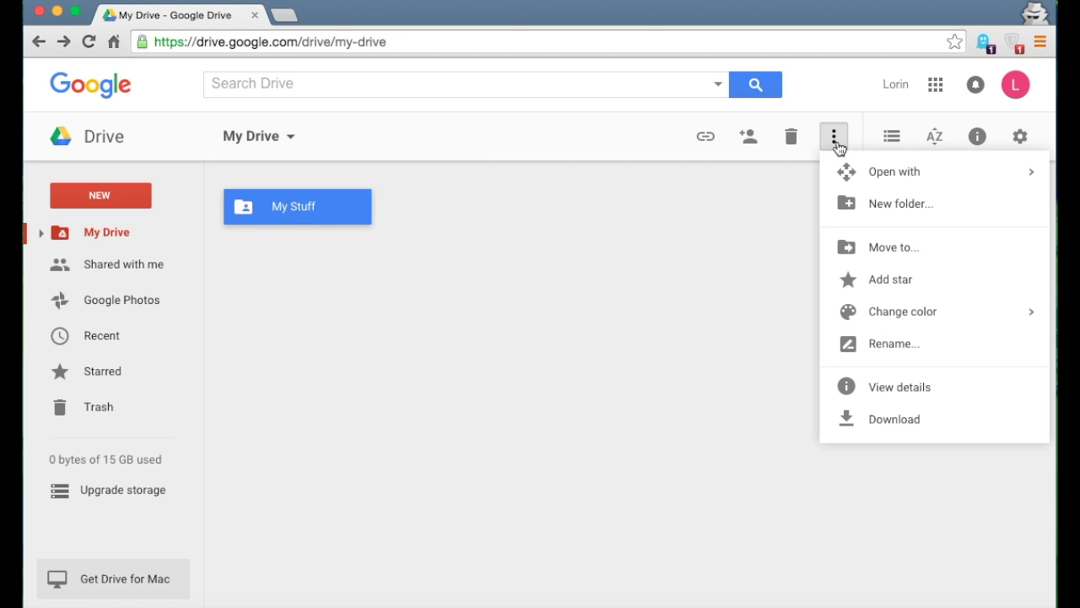
click(893, 353)
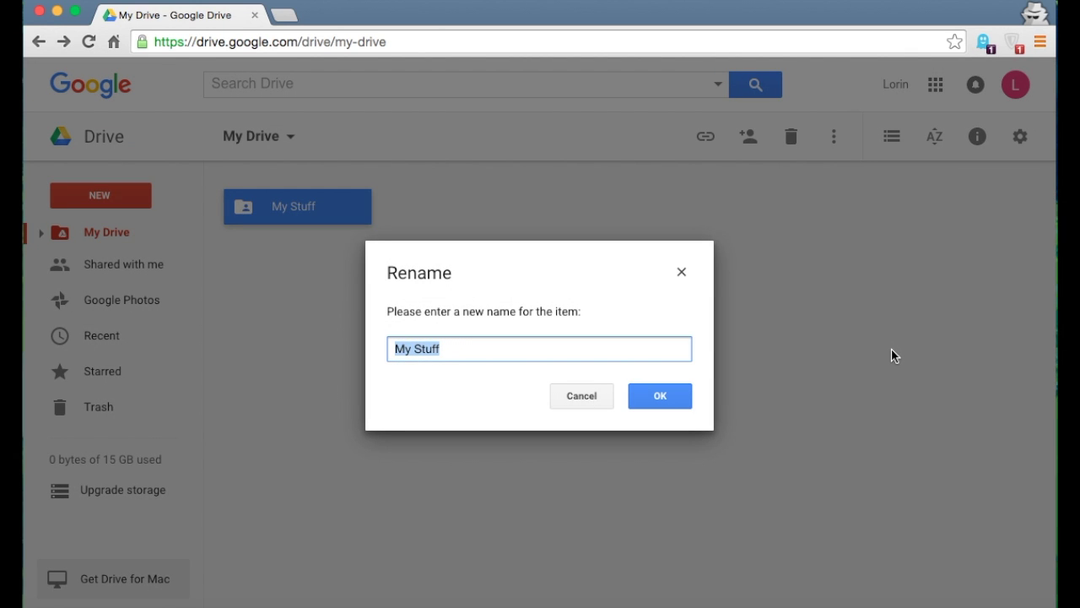
text(Awesome Stu)
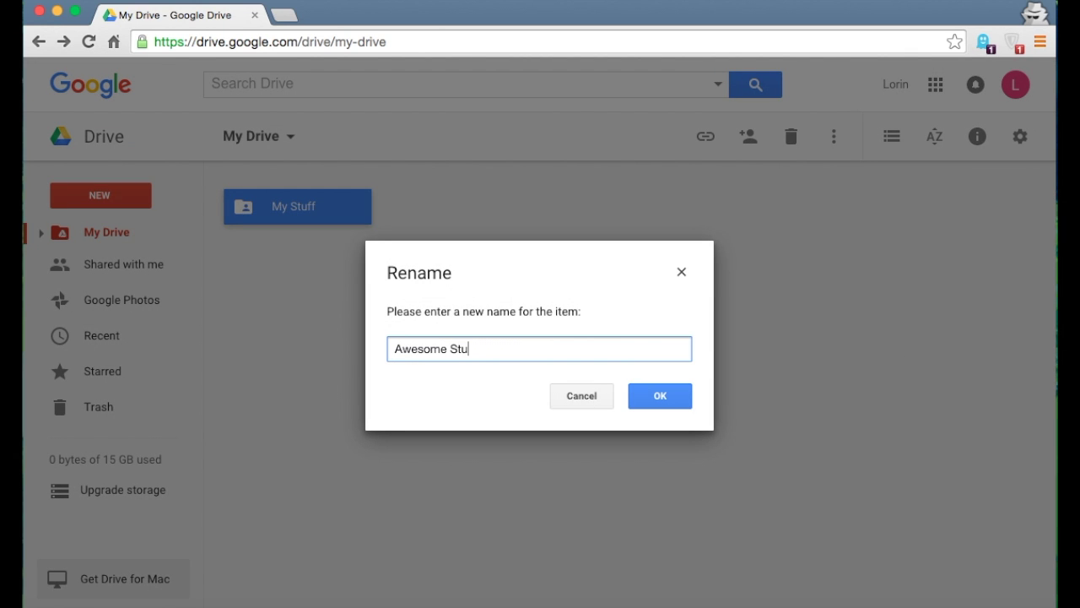
text(ff)
click(651, 396)
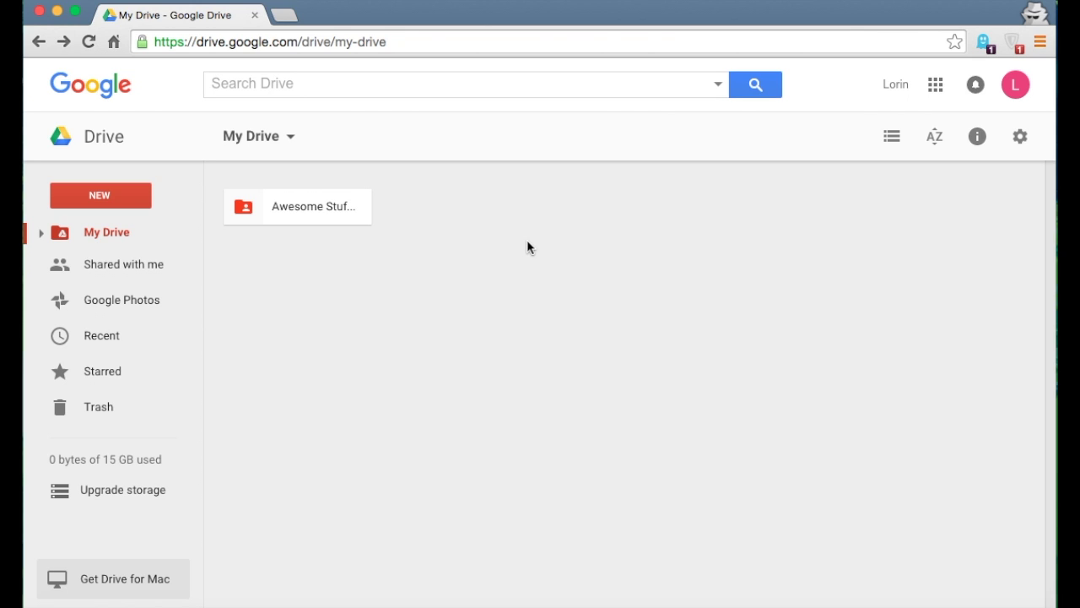
double_click(287, 203)
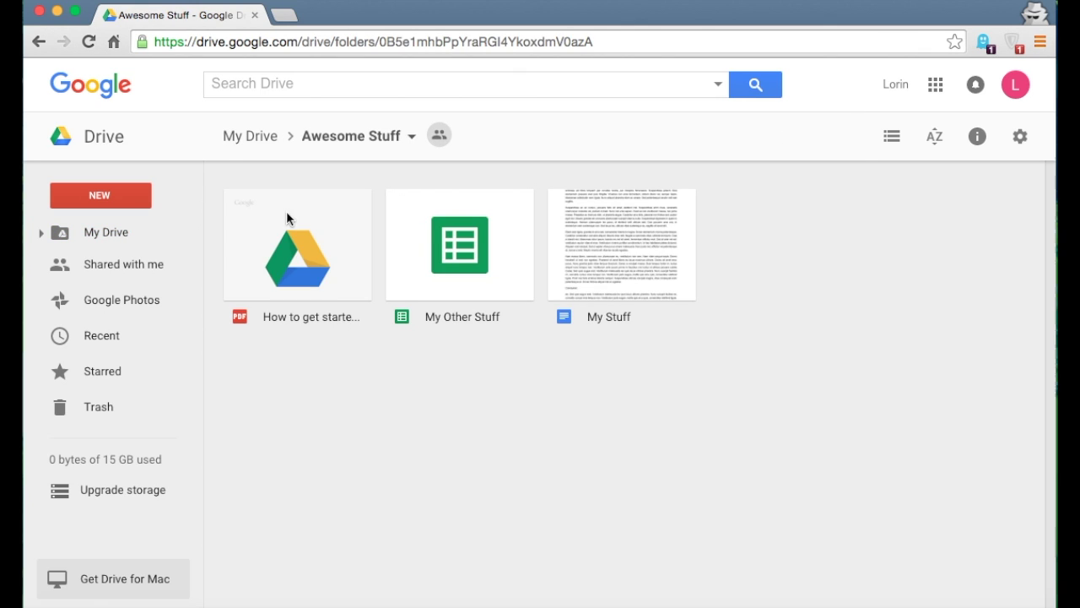
click(297, 265)
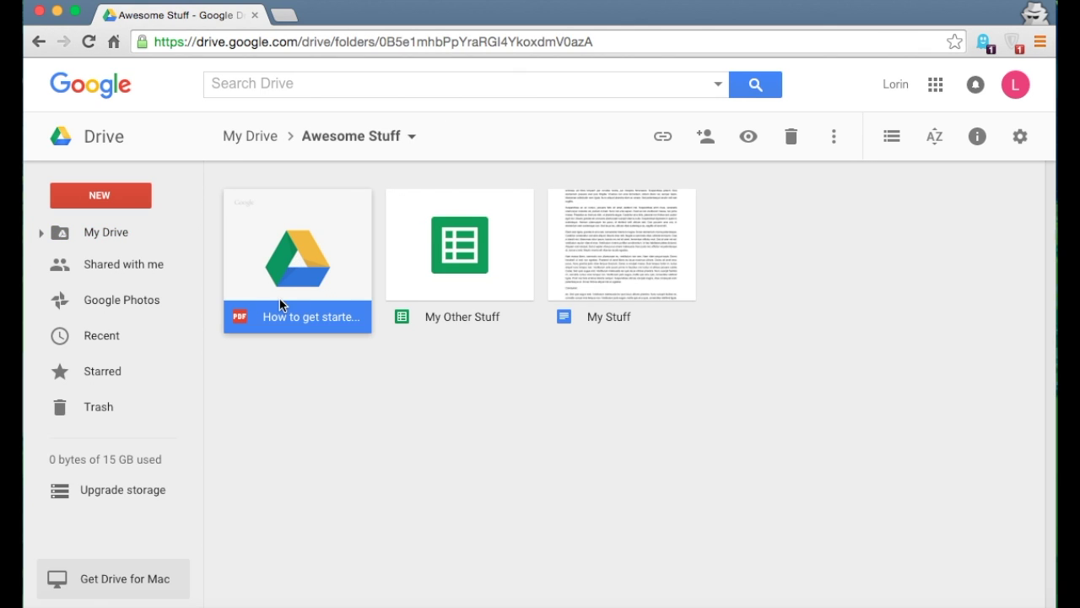